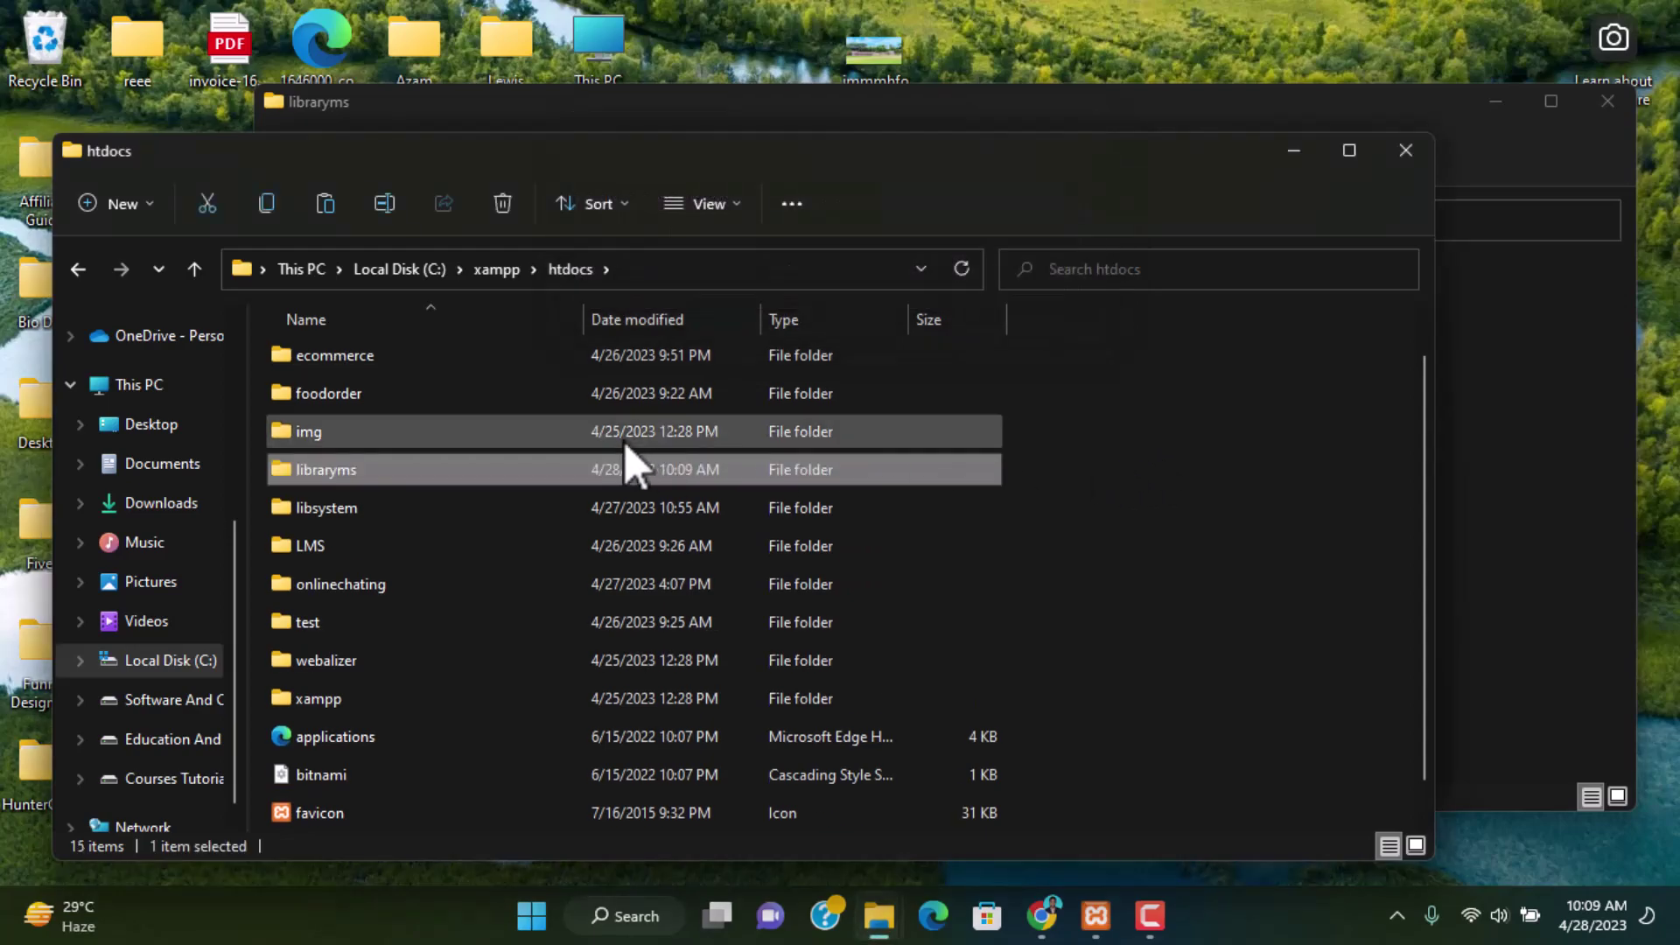
- Bring the XAMPP Control Panel forward and move it right to check that Apache and MySQL are running
{"action": "mouse_move", "coordinate": [379, 475]}
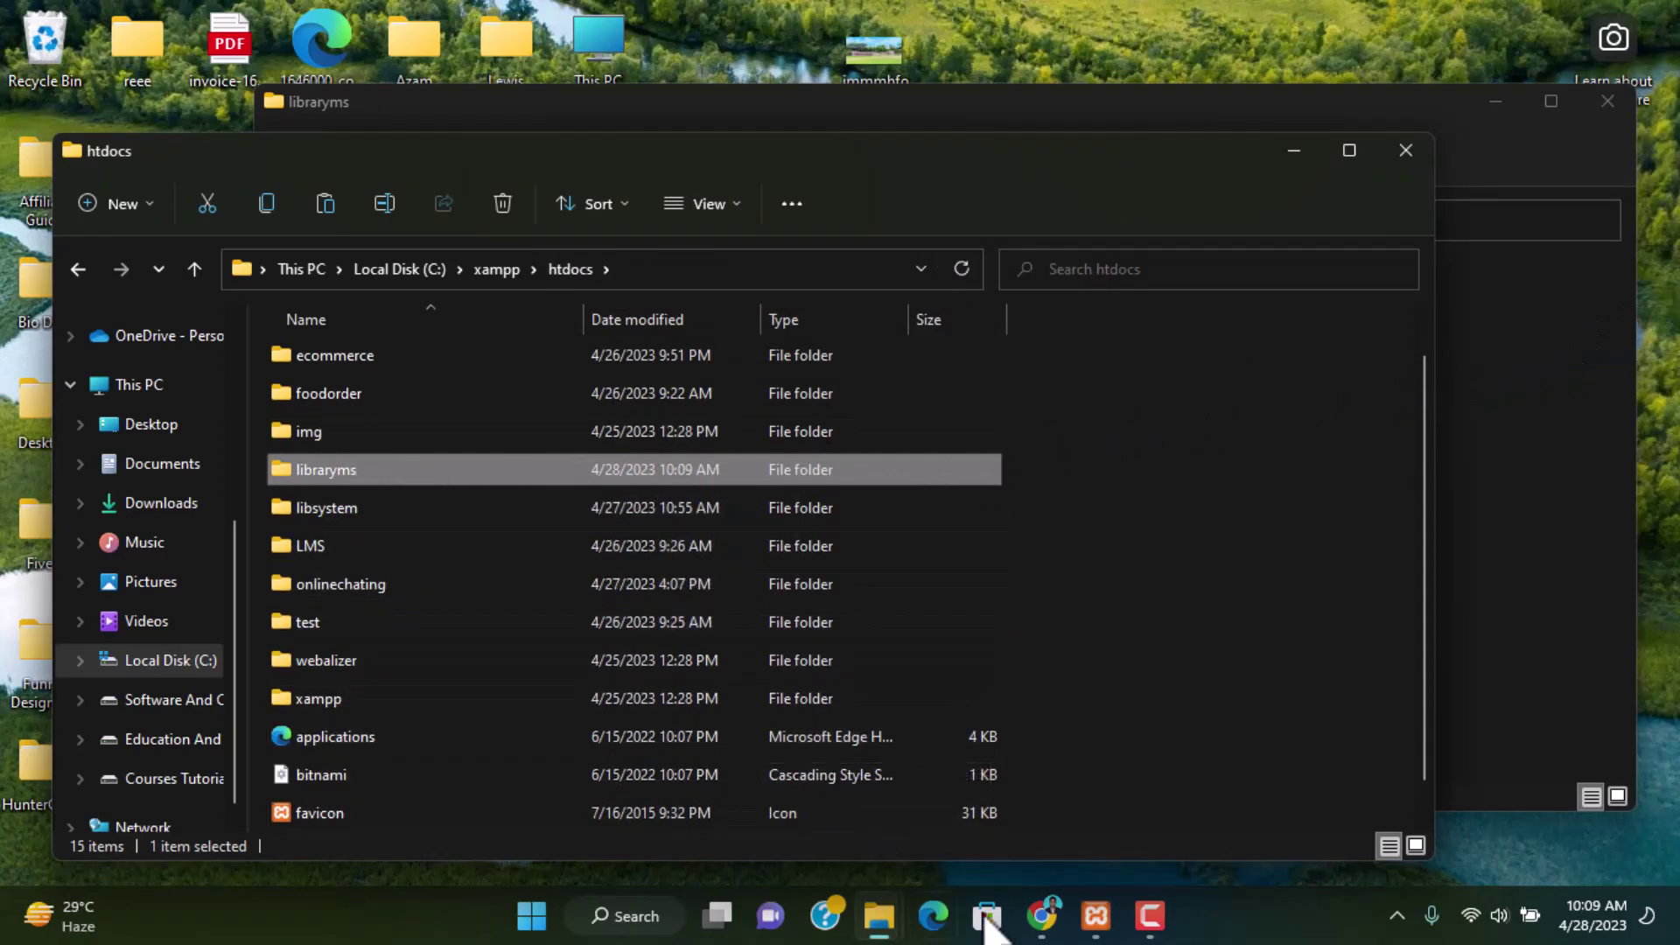
{"action": "left_click", "coordinate": [1108, 914]}
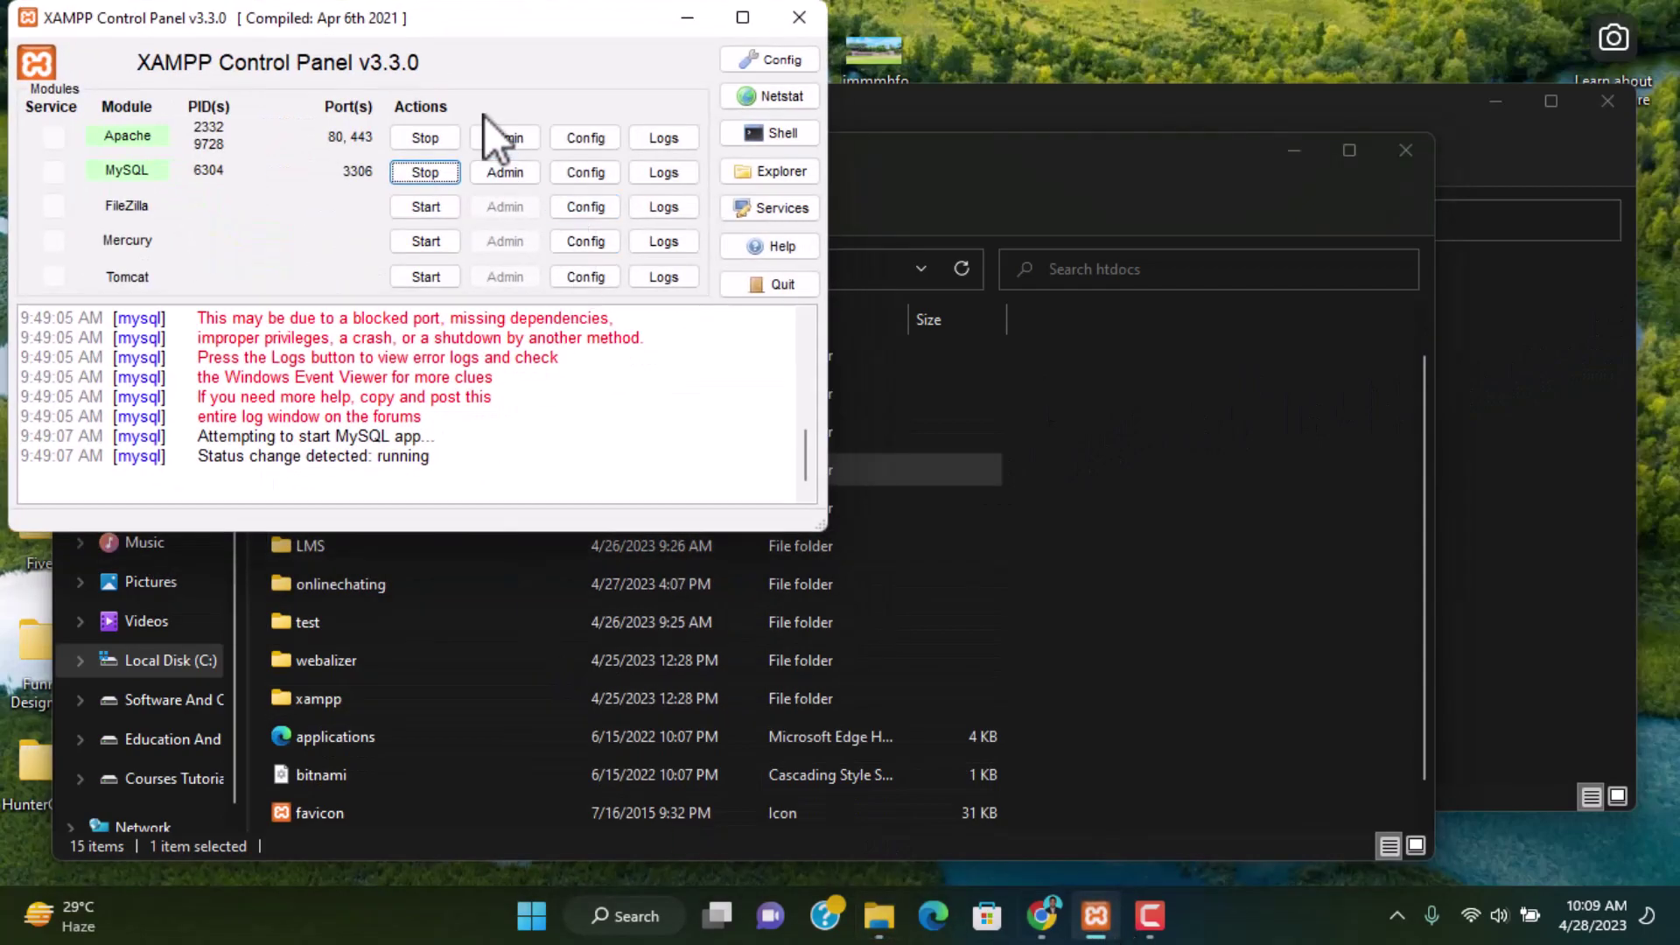
{"action": "left_click_drag", "start_coordinate": [420, 29], "coordinate": [1193, 172]}
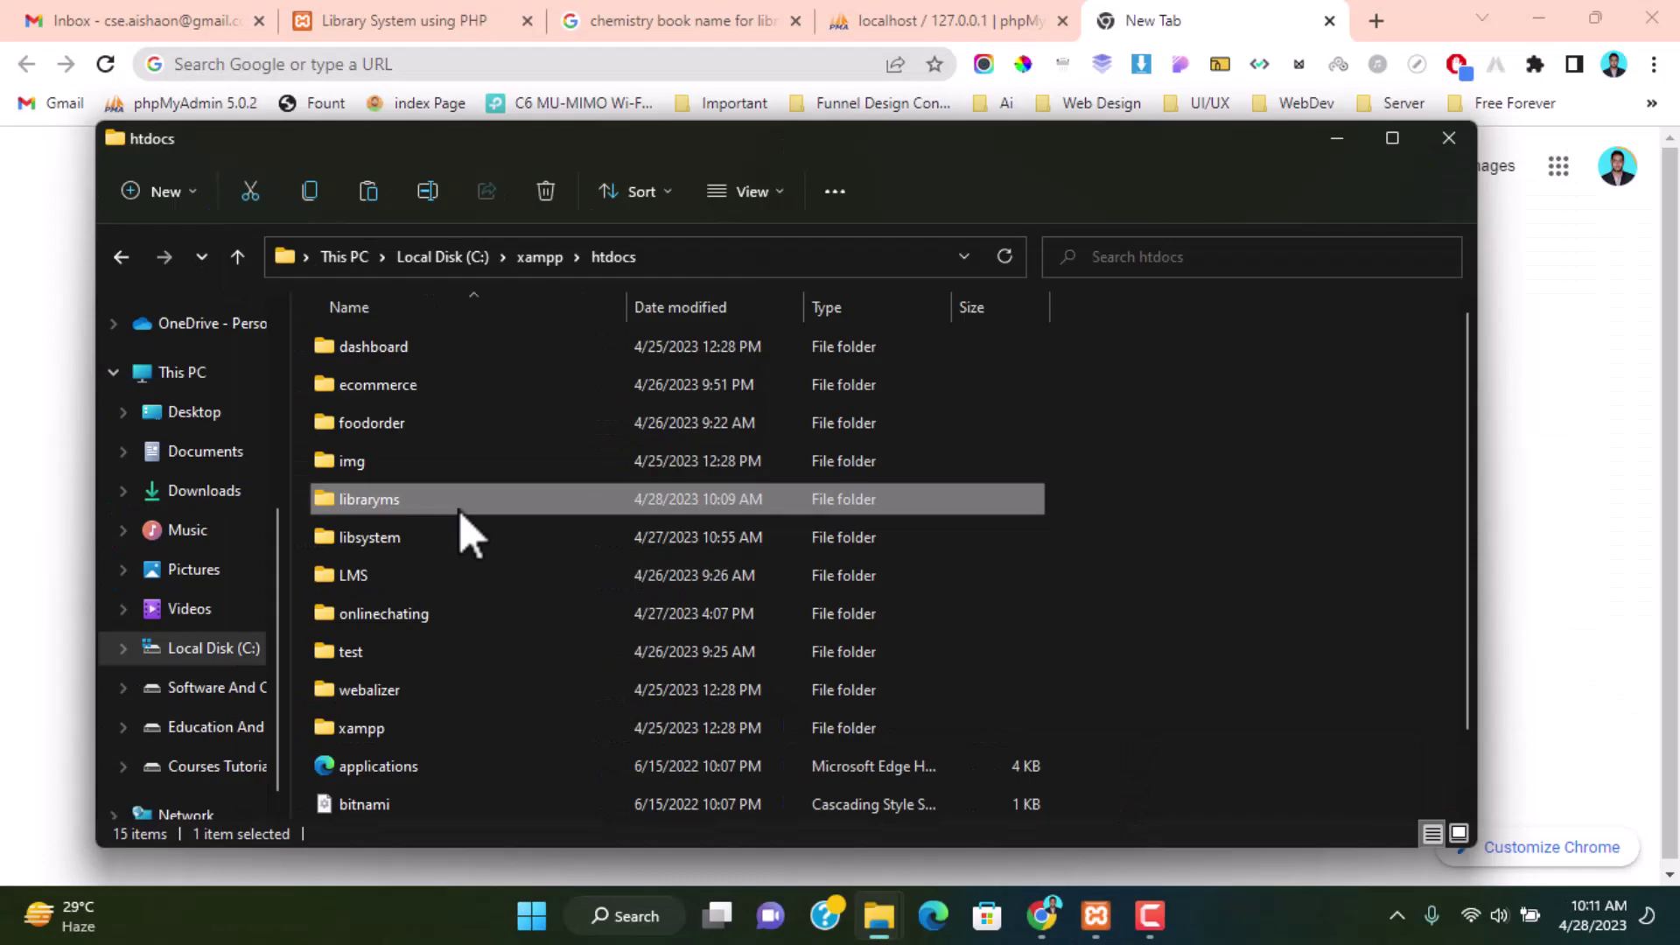
- Open the libraryms folder in a PowerShell terminal, run `code .` to launch VS Code, then close PowerShell
{"action": "double_click", "coordinate": [461, 515]}
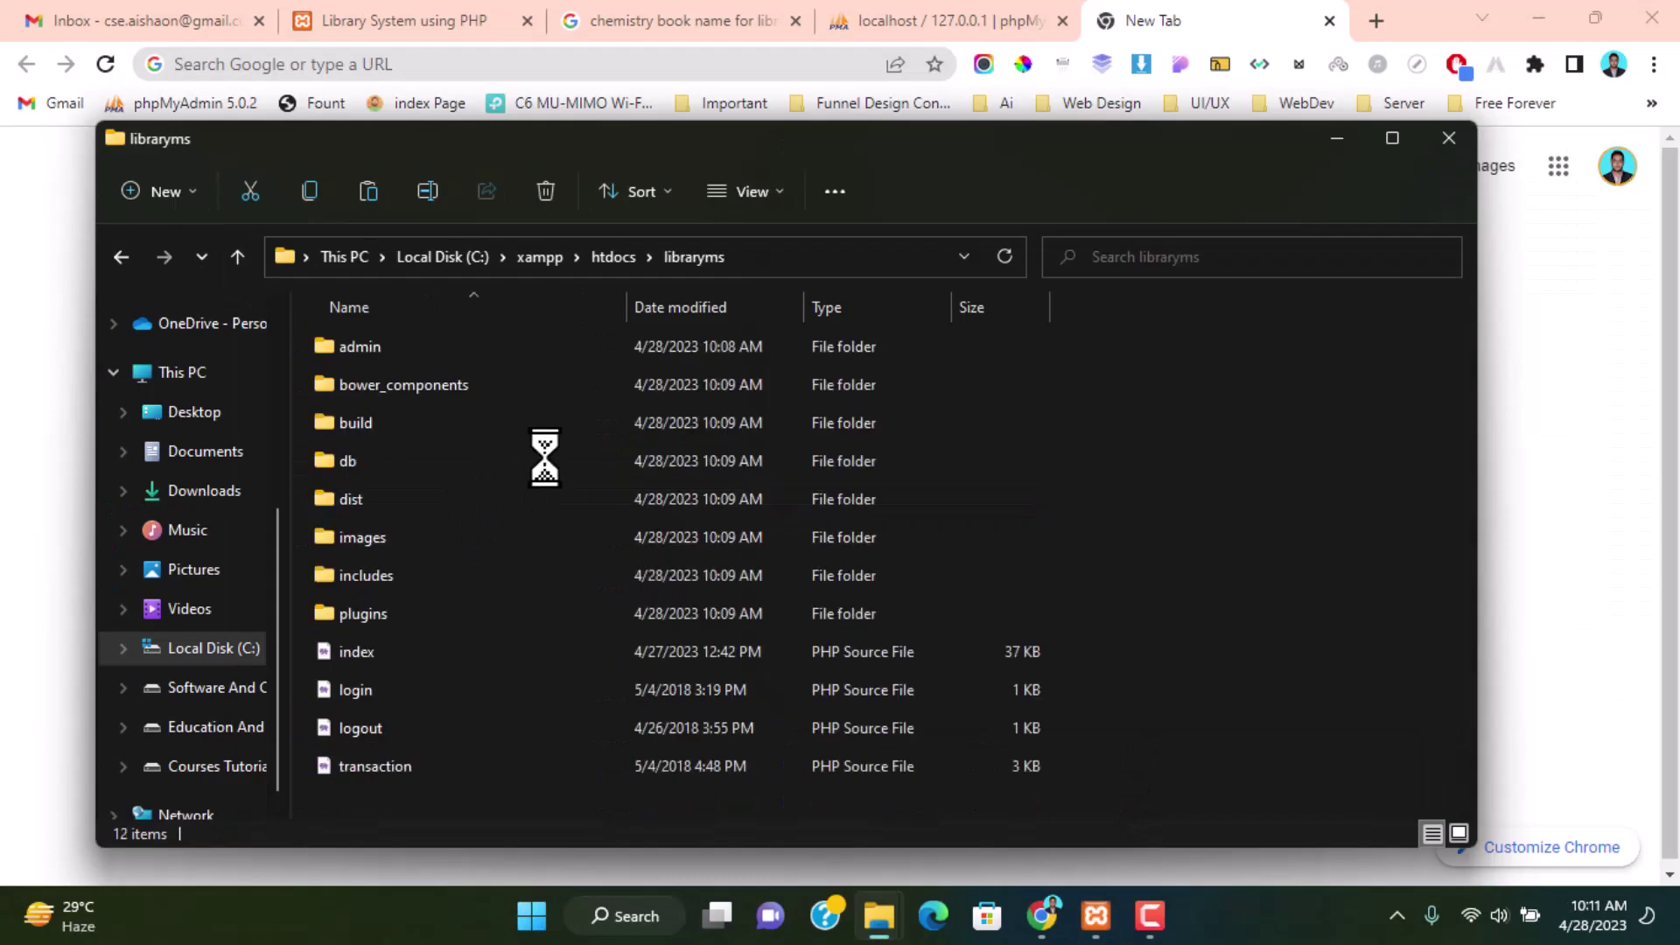
{"action": "right_click", "coordinate": [1146, 404]}
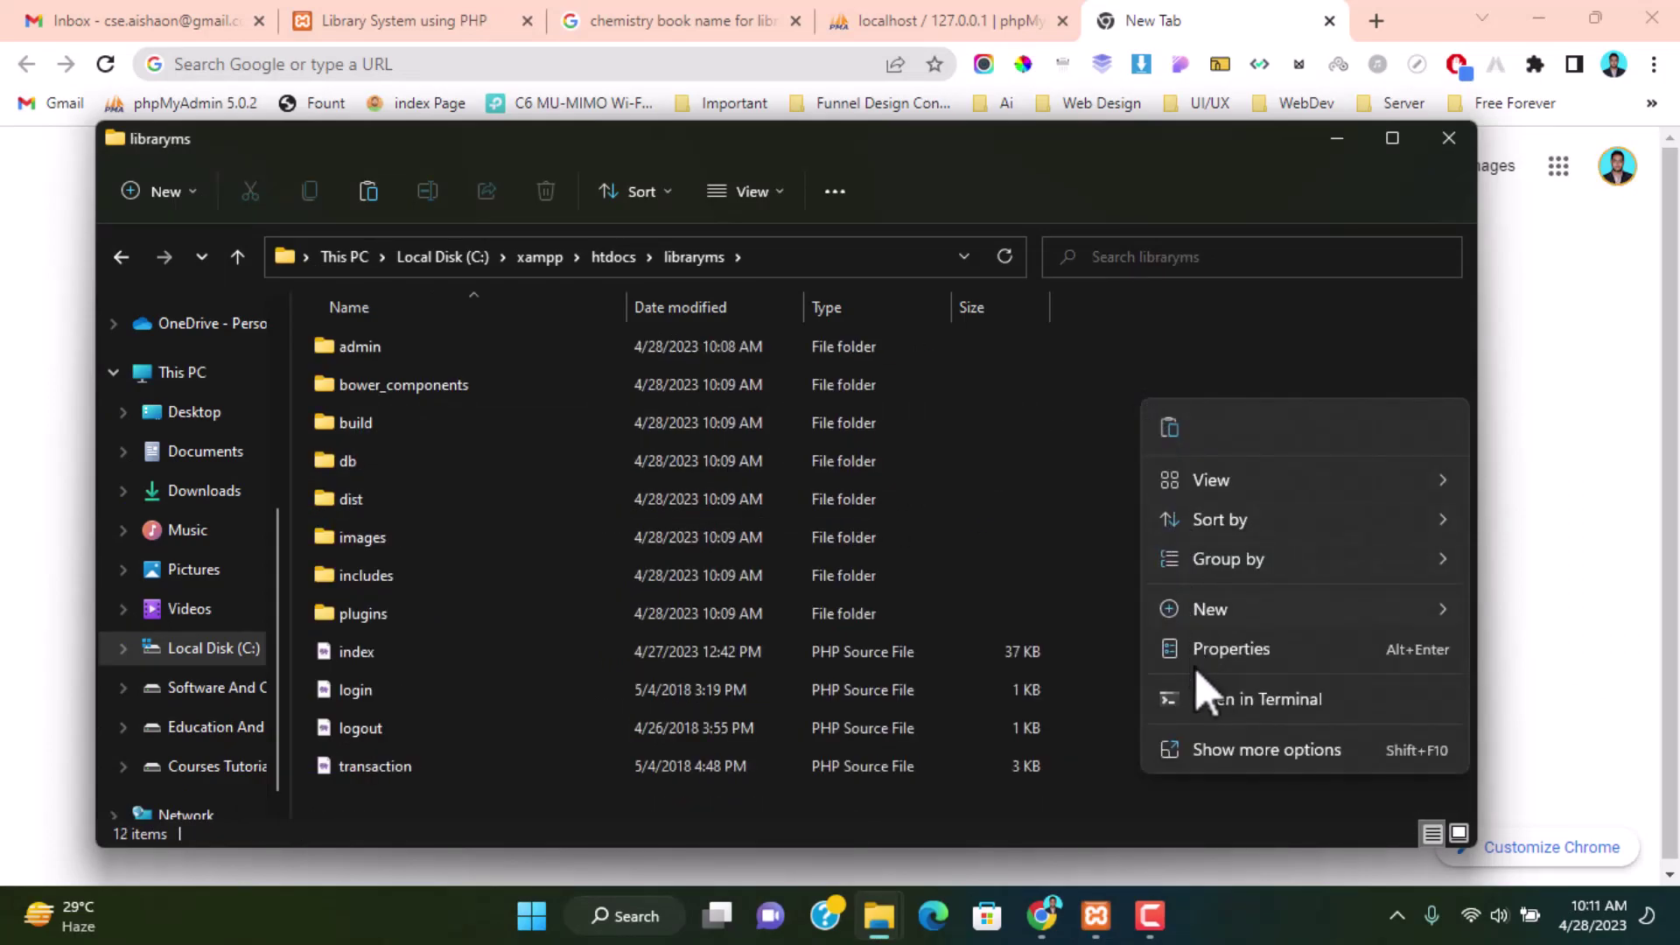
{"action": "left_click", "coordinate": [1213, 709]}
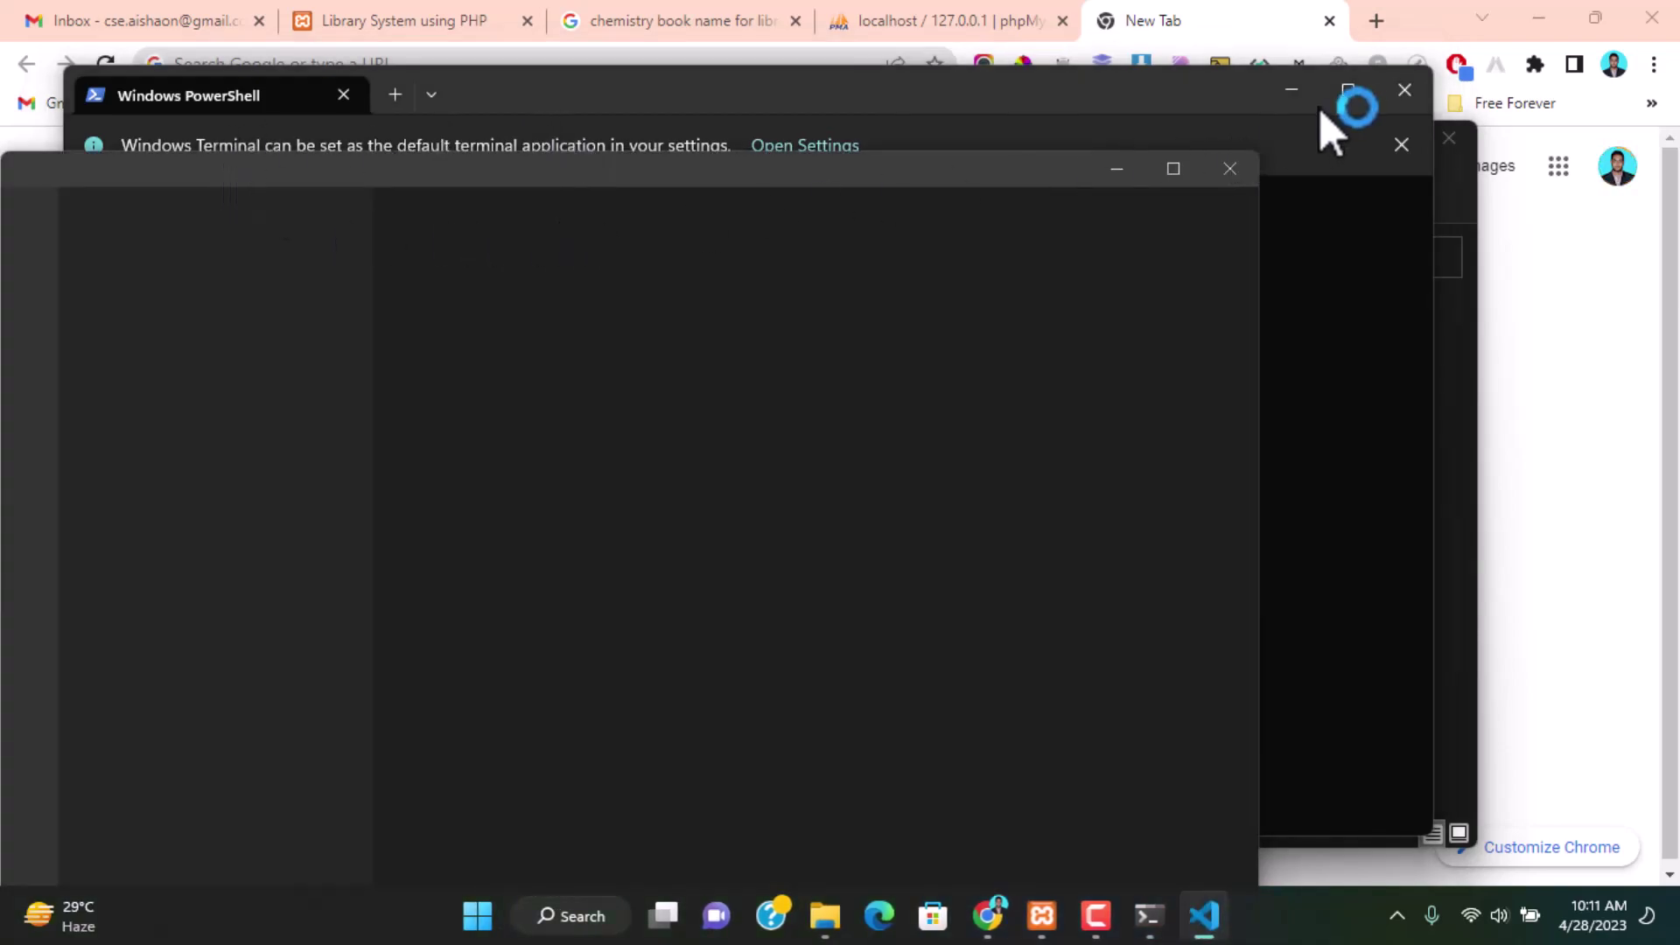
{"action": "left_click", "coordinate": [1404, 90]}
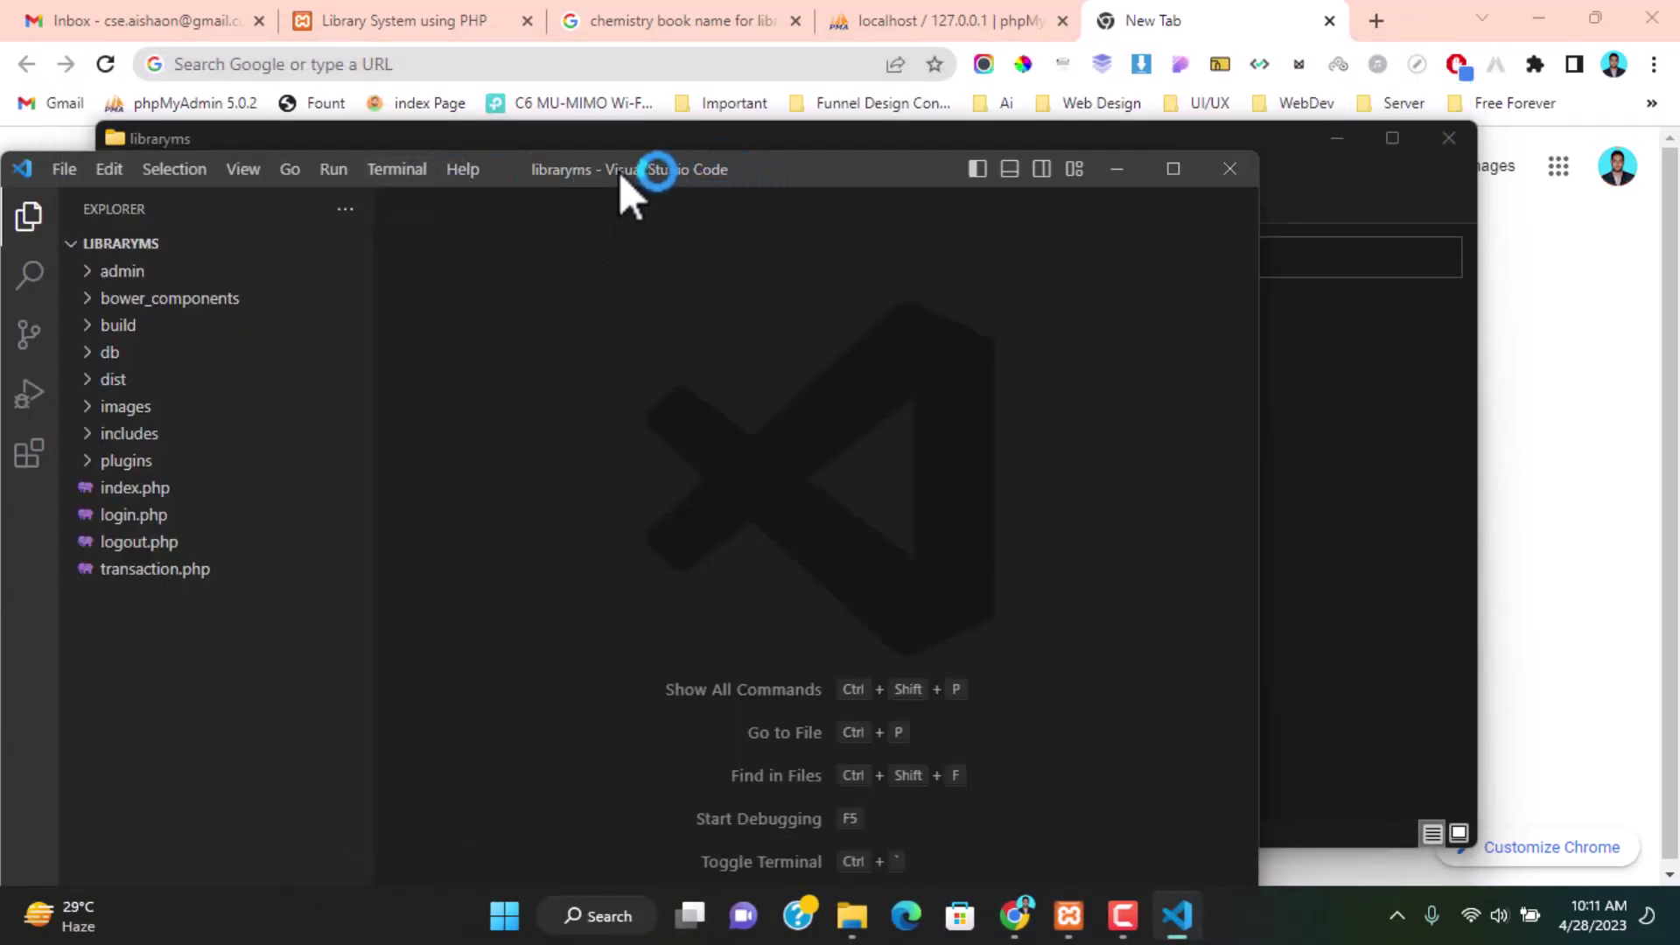
- Maximize VS Code and open admin/includes/conn.php to confirm the database name 'libraryms'
{"action": "left_click_drag", "start_coordinate": [536, 188], "coordinate": [630, 26]}
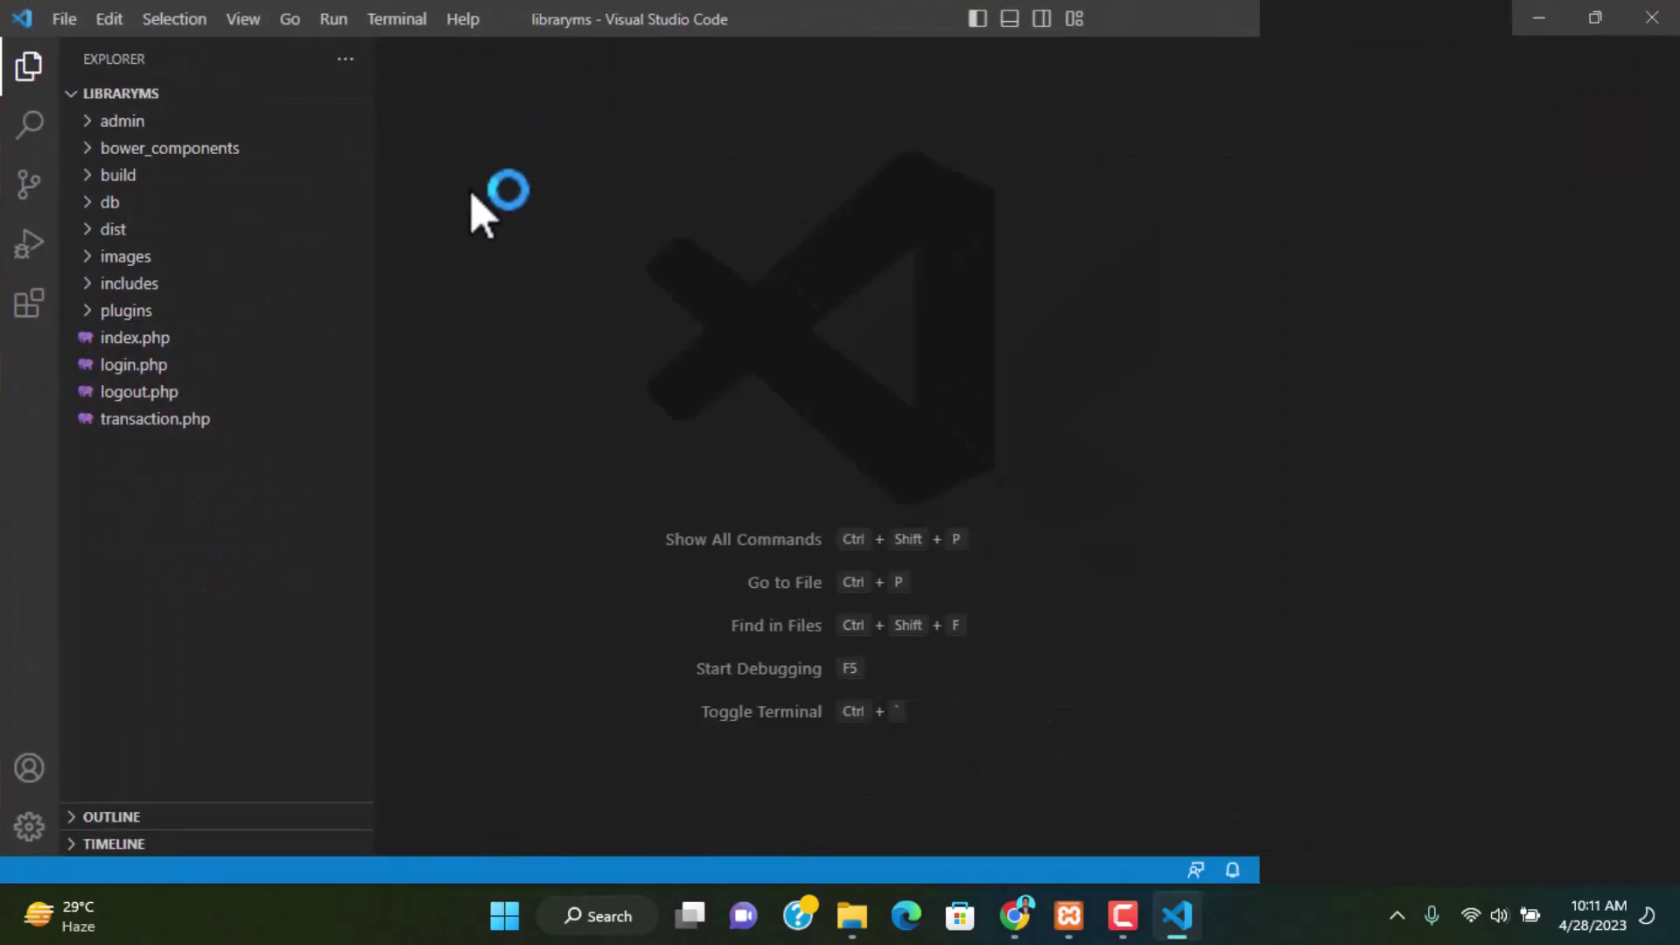
{"action": "left_click", "coordinate": [87, 122]}
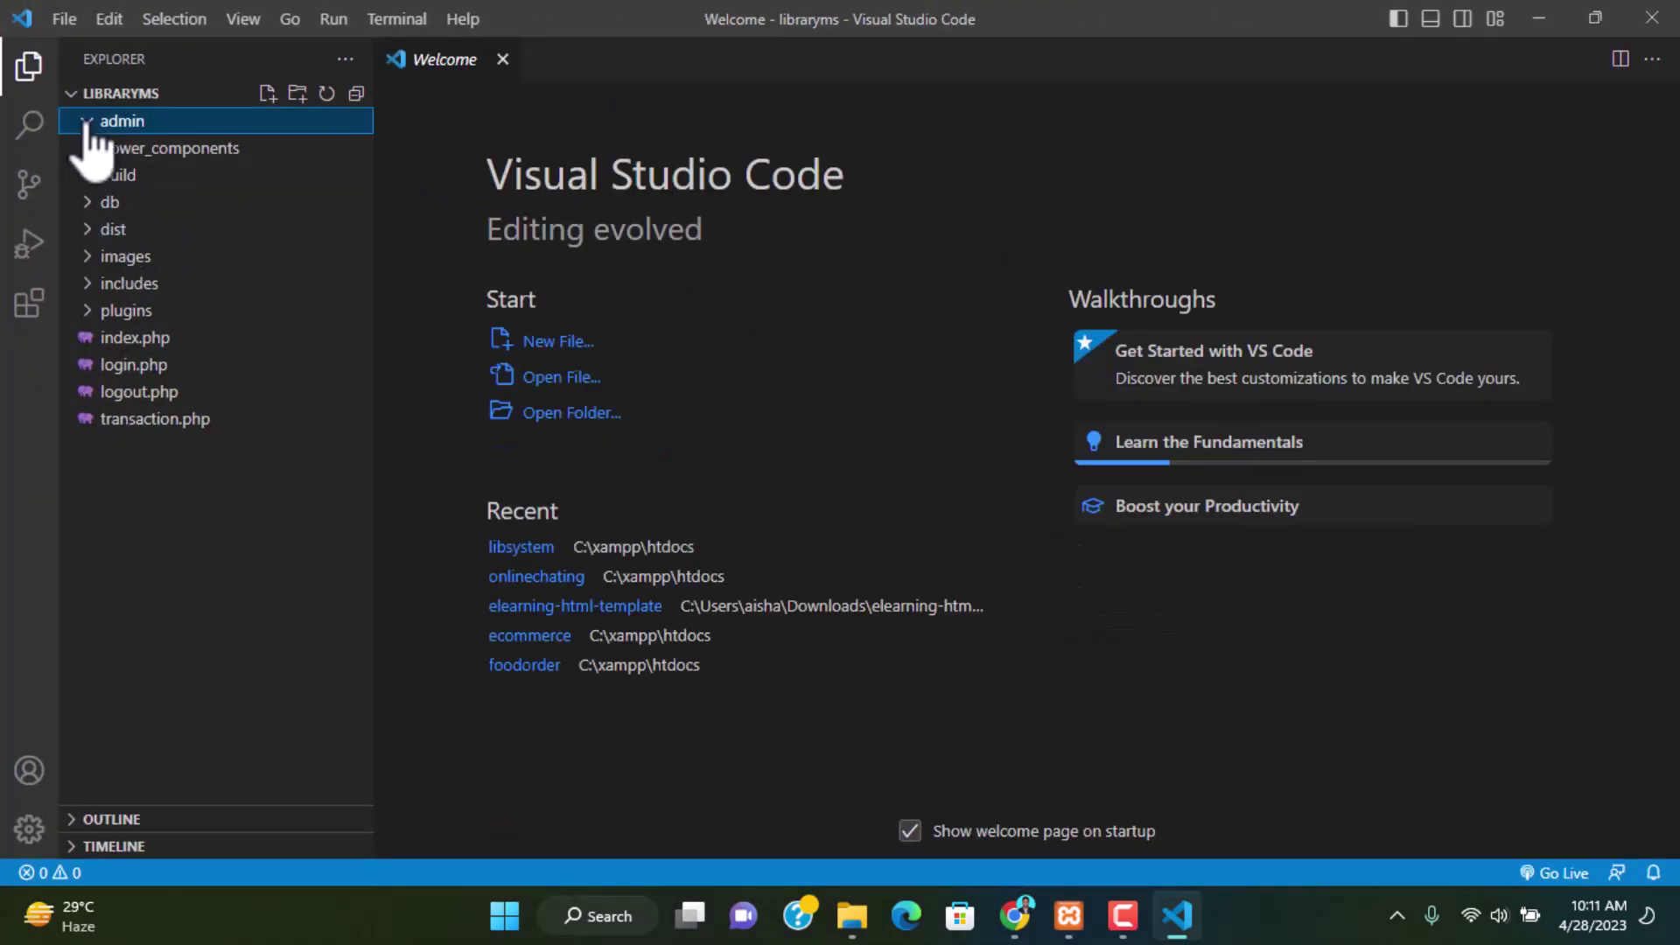
{"action": "left_click", "coordinate": [100, 148]}
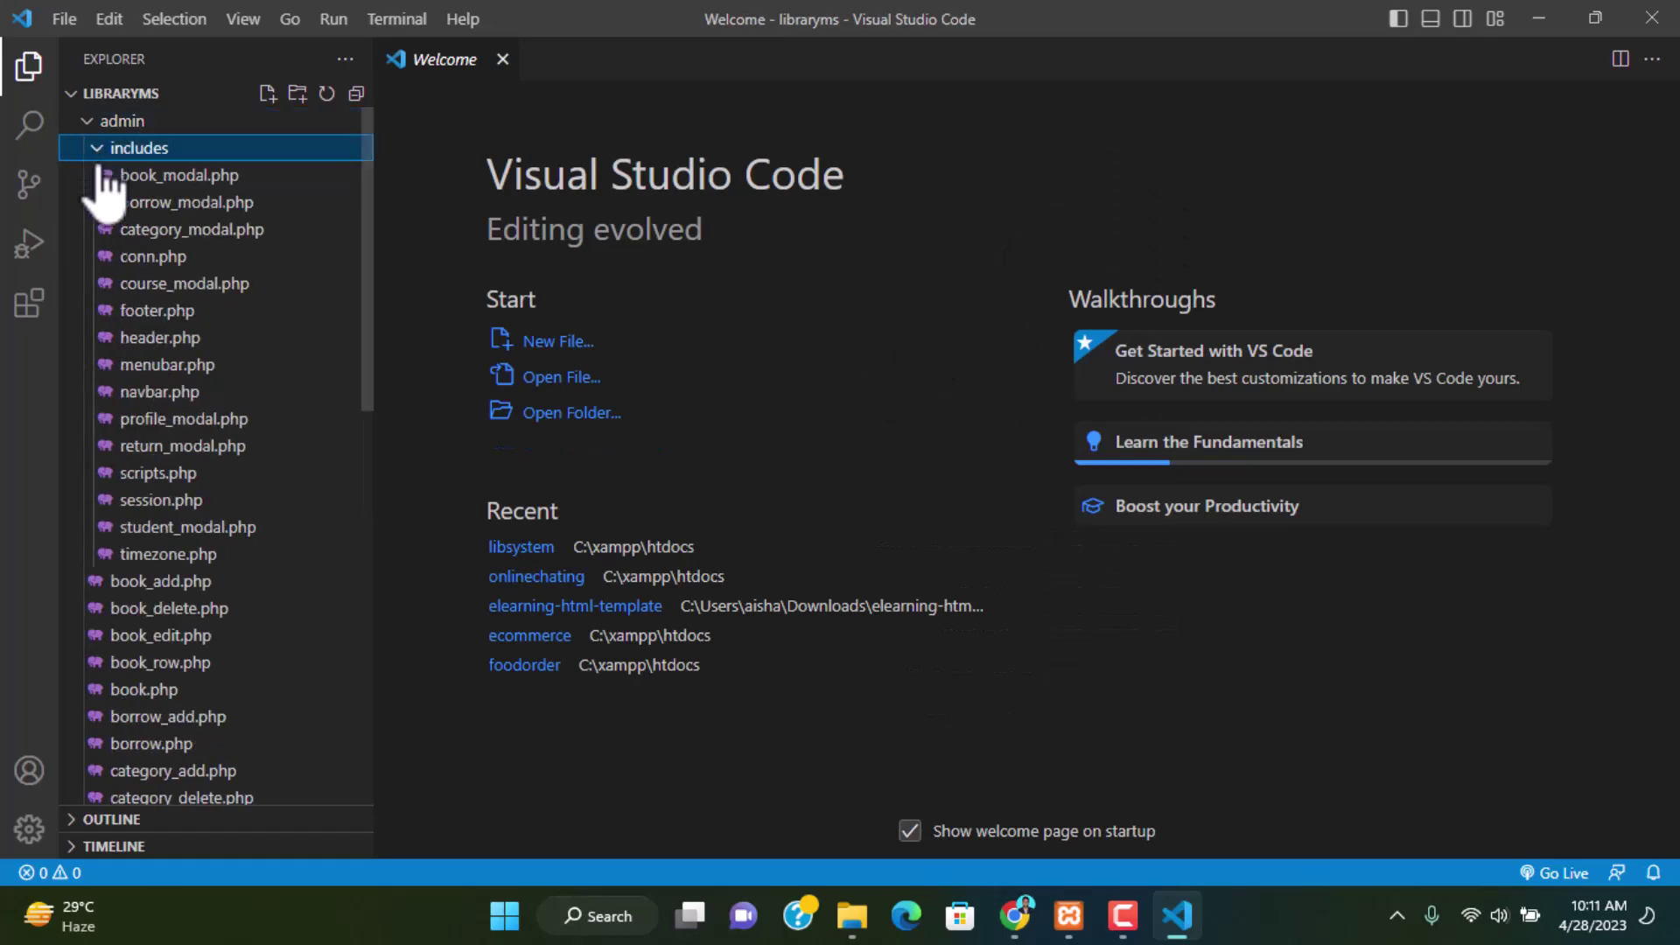
{"action": "left_click", "coordinate": [158, 258]}
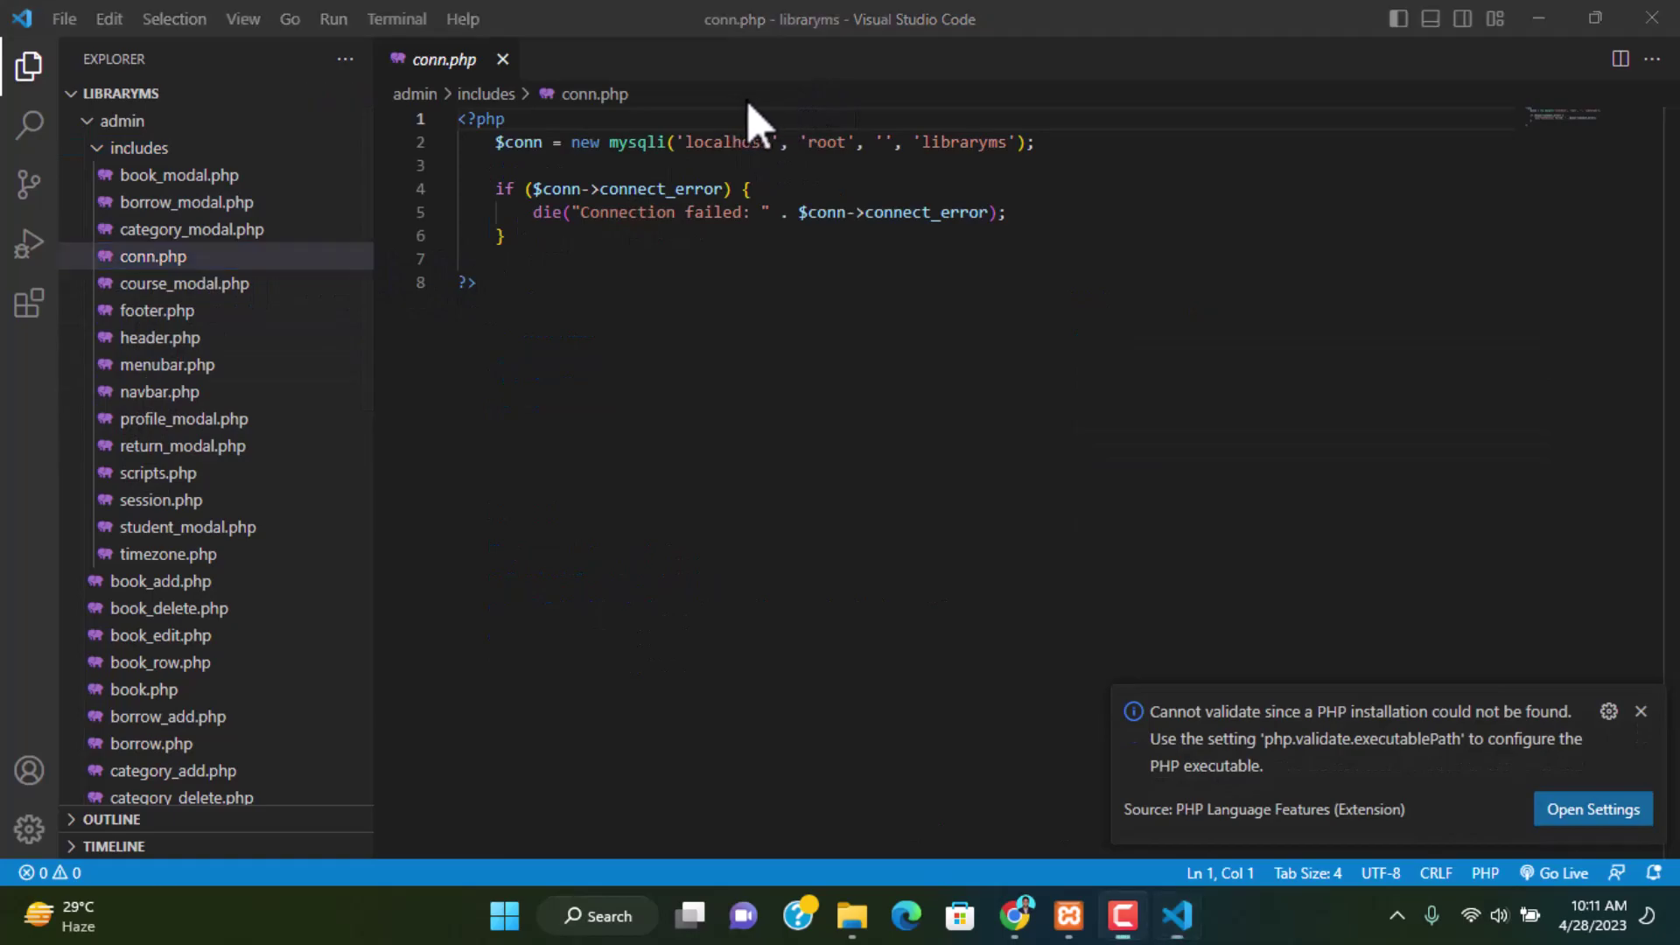
{"action": "double_click", "coordinate": [971, 149]}
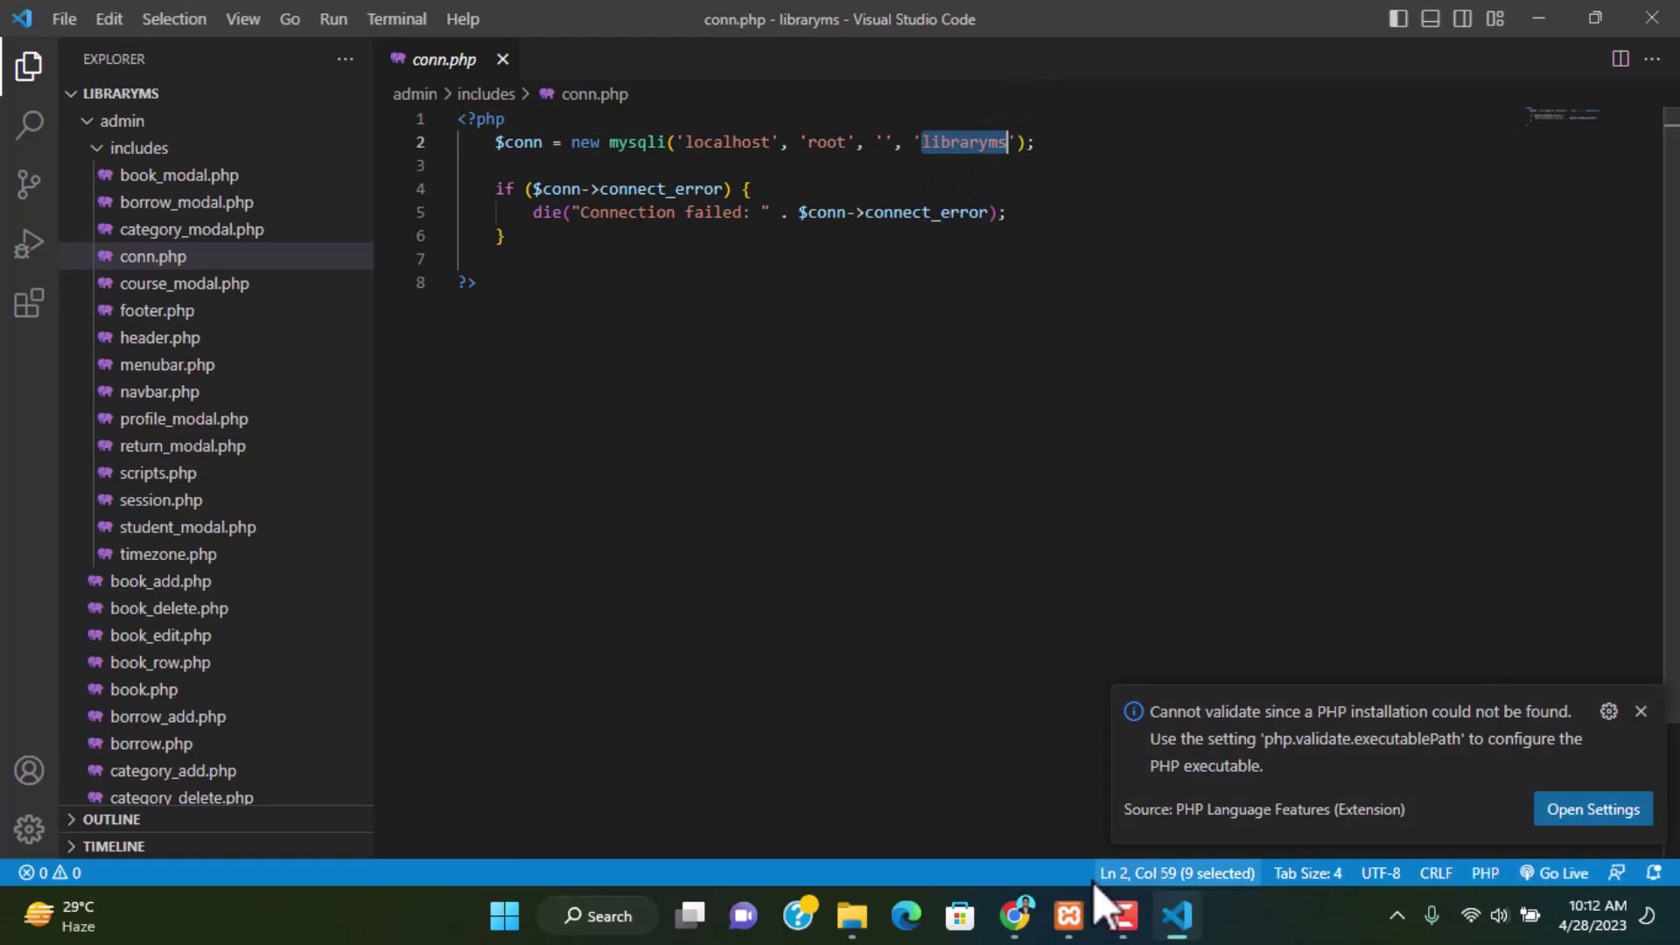
{"action": "left_click", "coordinate": [1023, 914]}
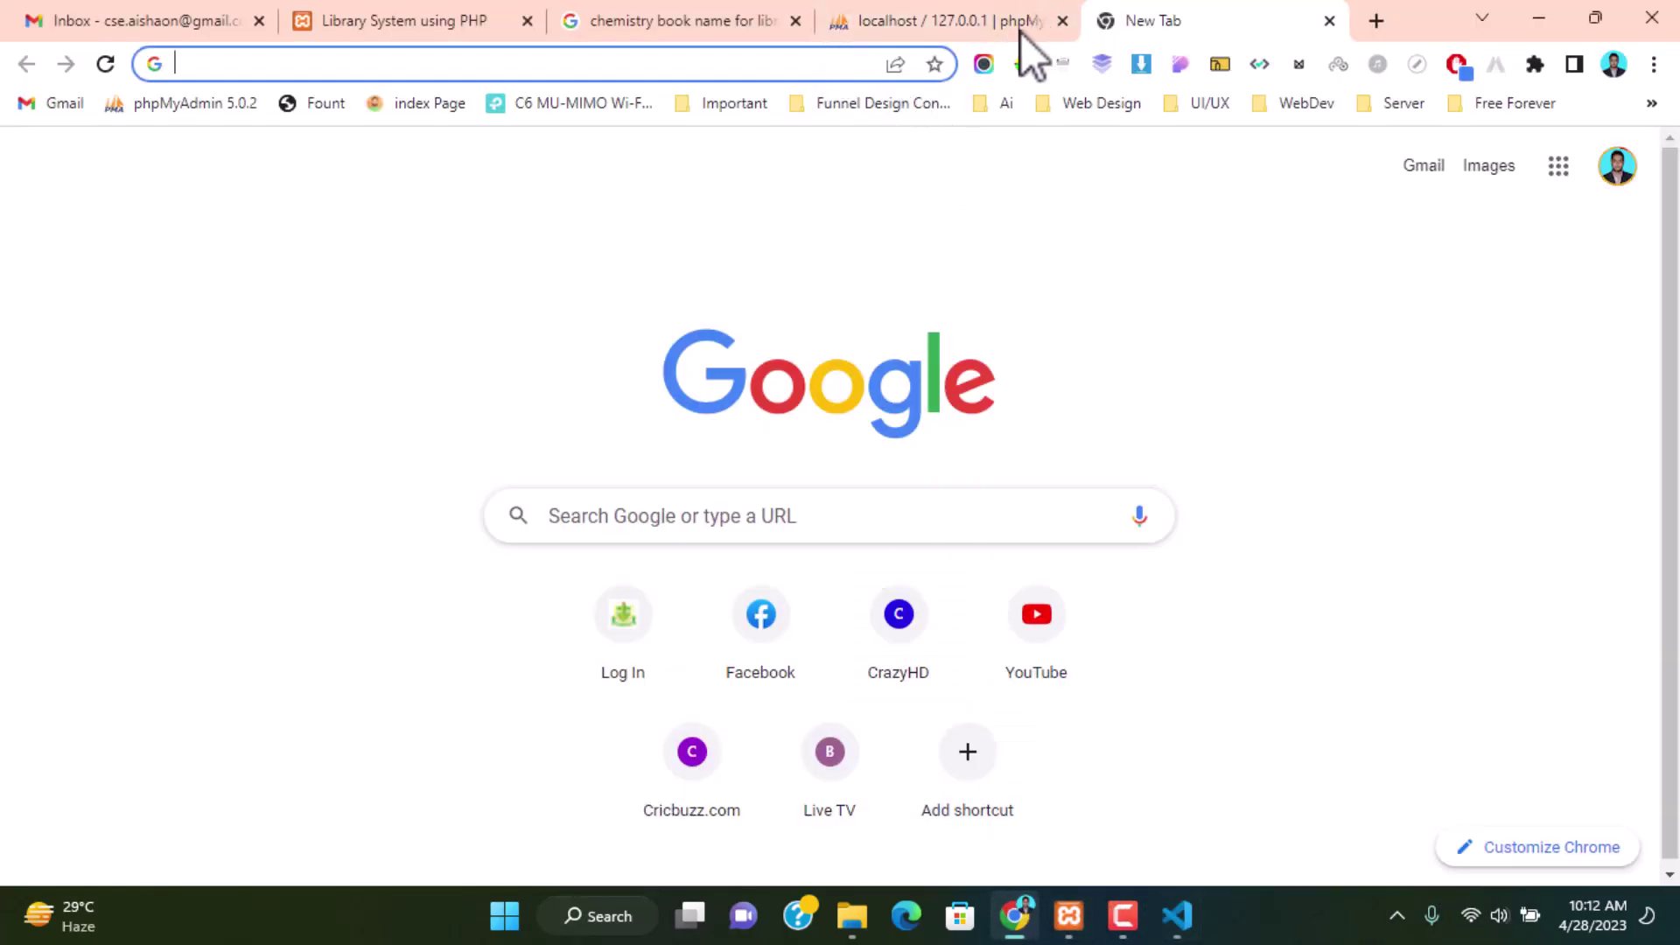
- Open phpMyAdmin on localhost, create a database named 'libraryms', and go to its Import page
{"action": "left_click", "coordinate": [149, 115]}
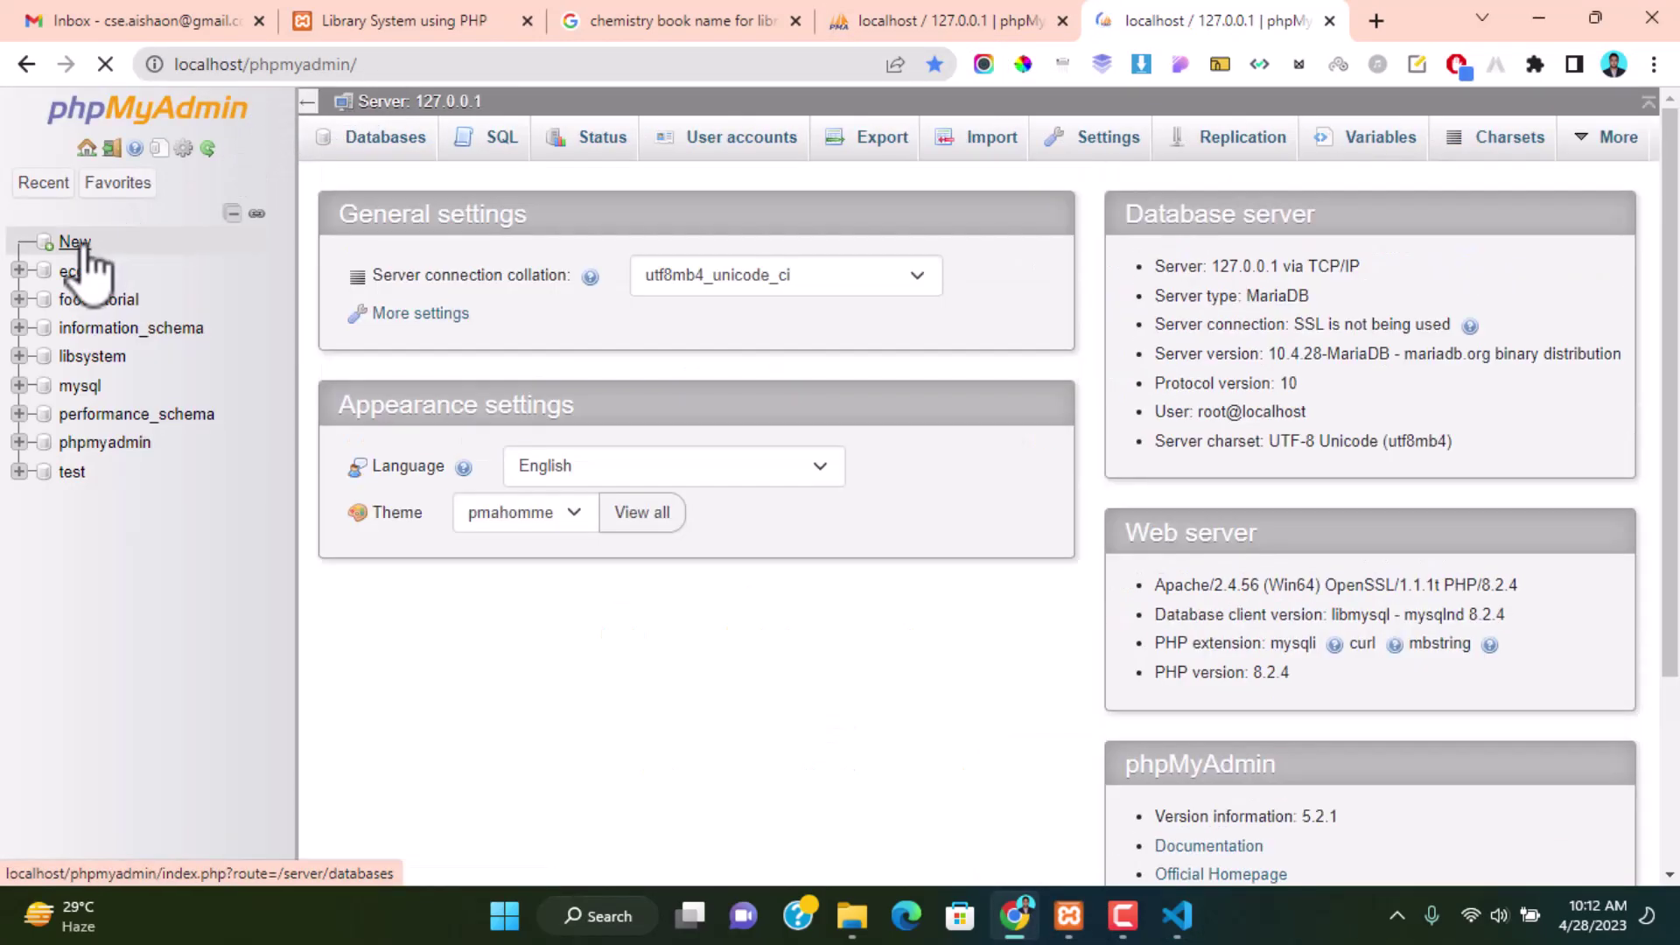
{"action": "left_click", "coordinate": [85, 249]}
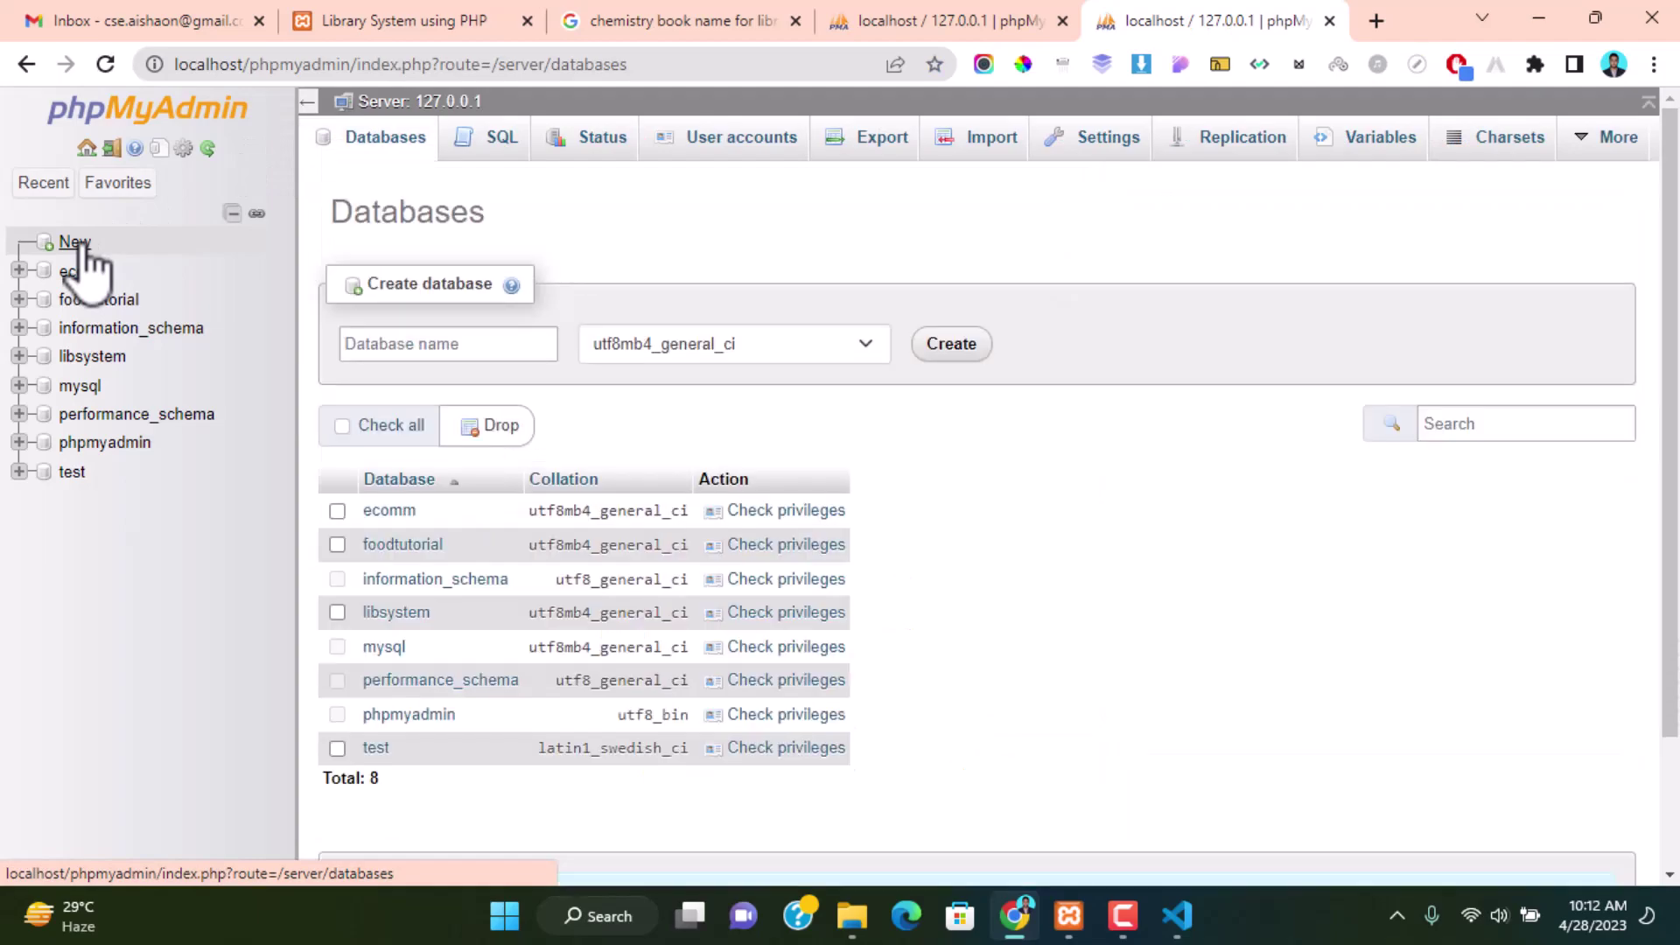
{"action": "left_click", "coordinate": [387, 344]}
{"action": "type", "text": "librarymsl"}
{"action": "left_click", "coordinate": [627, 271]}
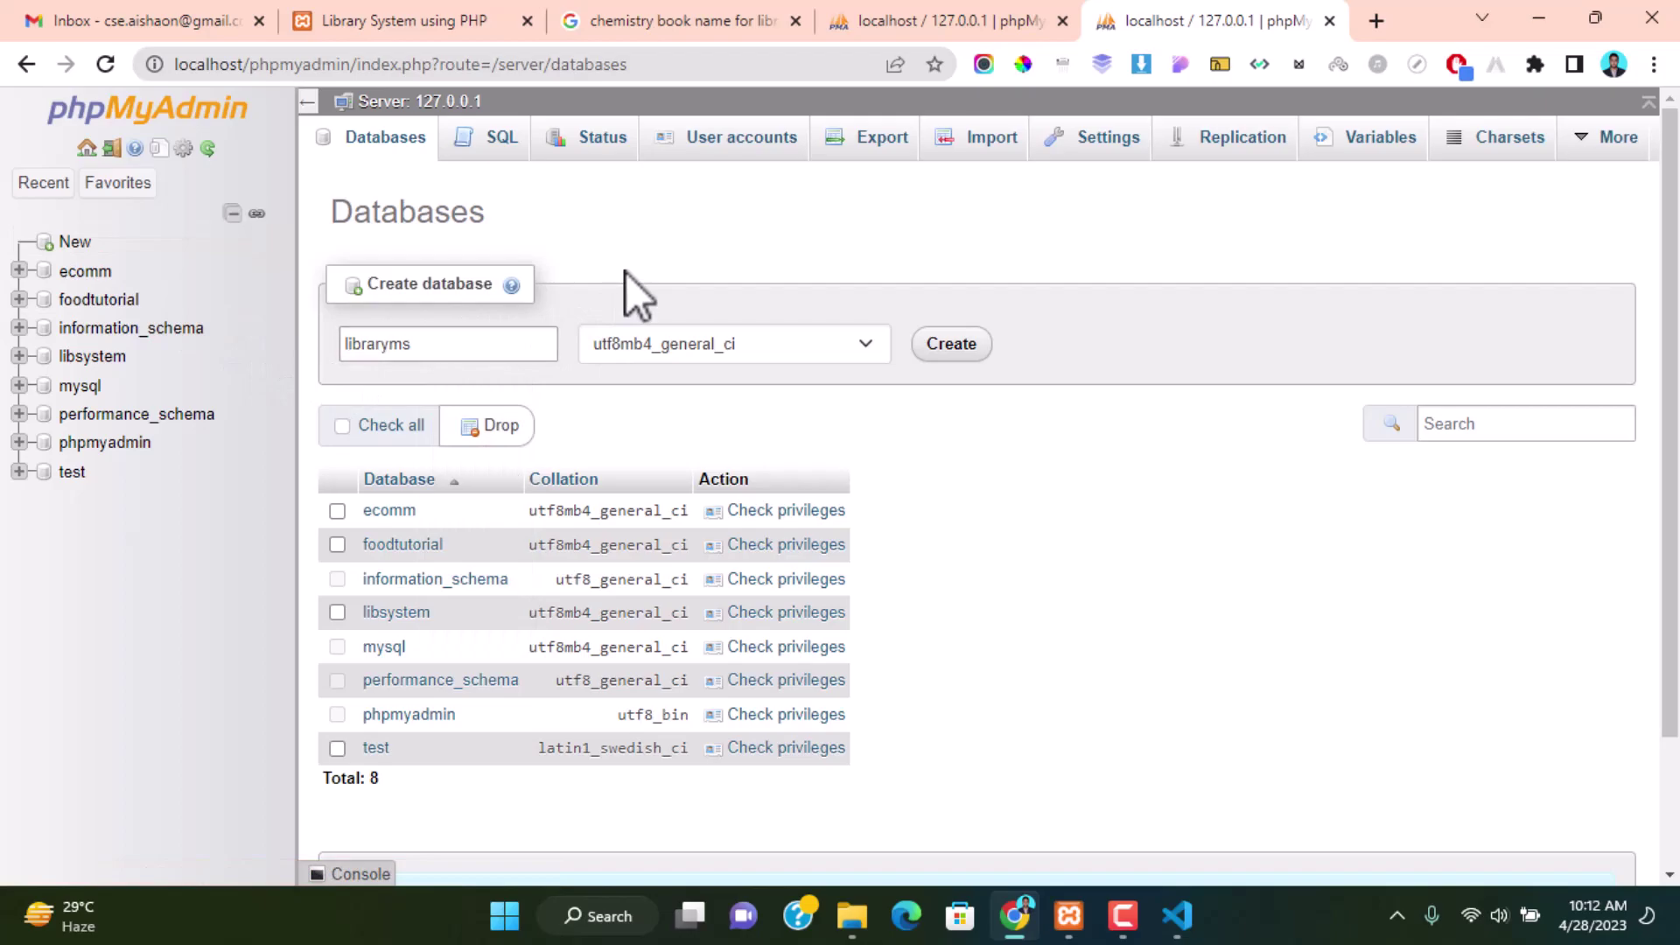
{"action": "left_click", "coordinate": [962, 346]}
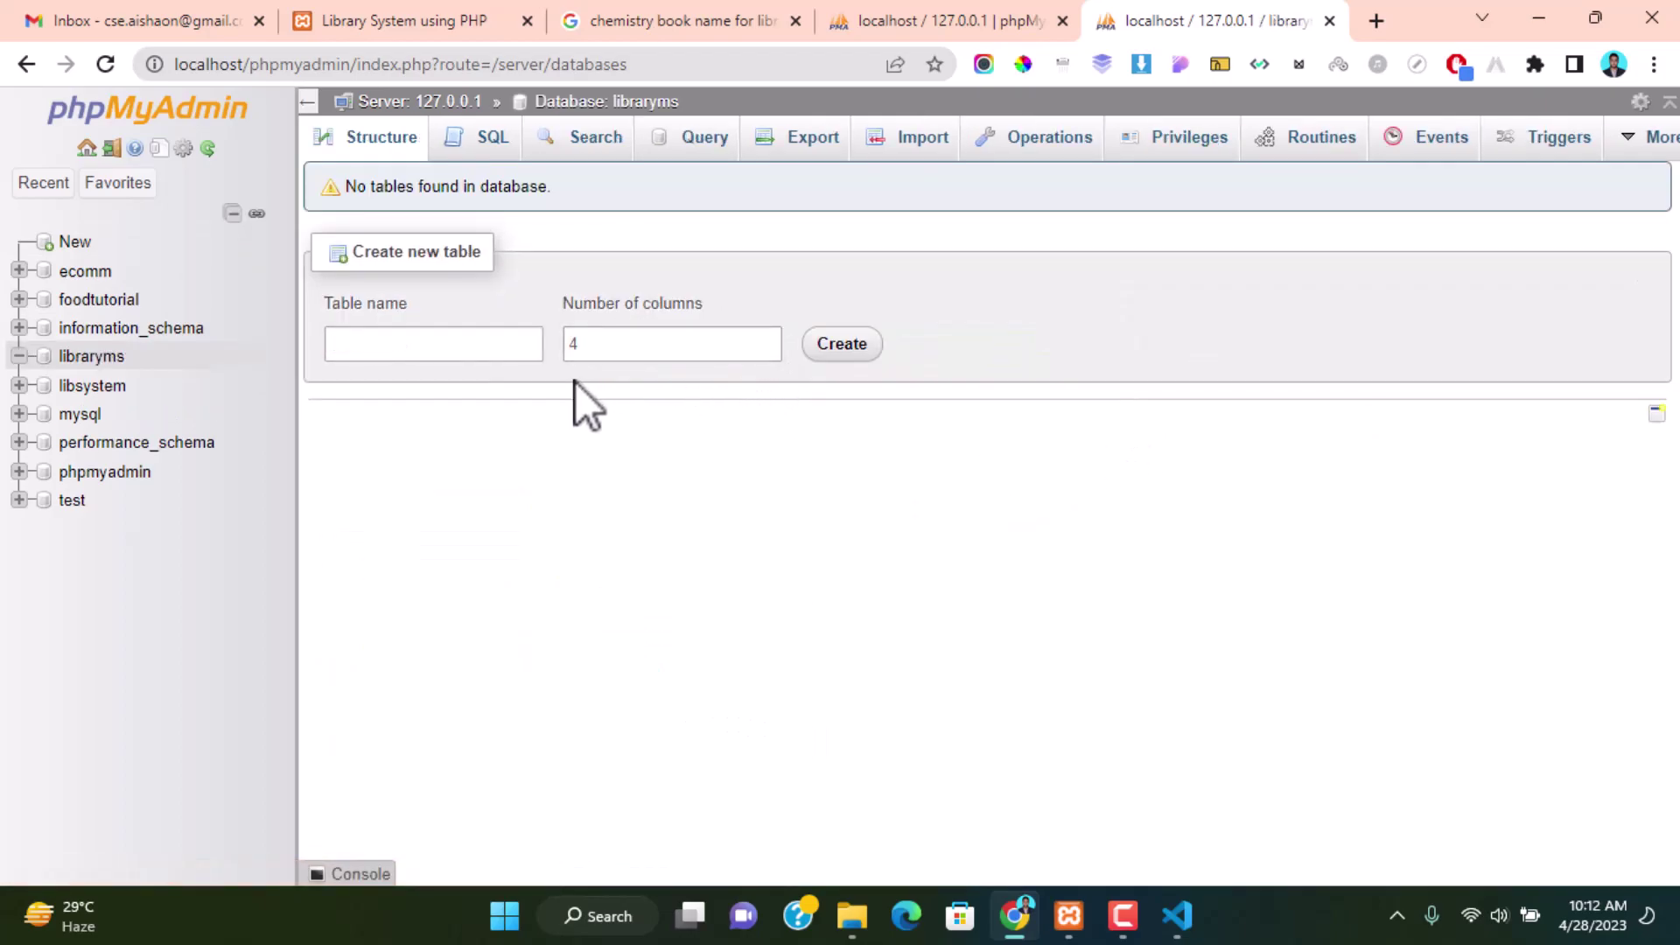
{"action": "left_click", "coordinate": [920, 144]}
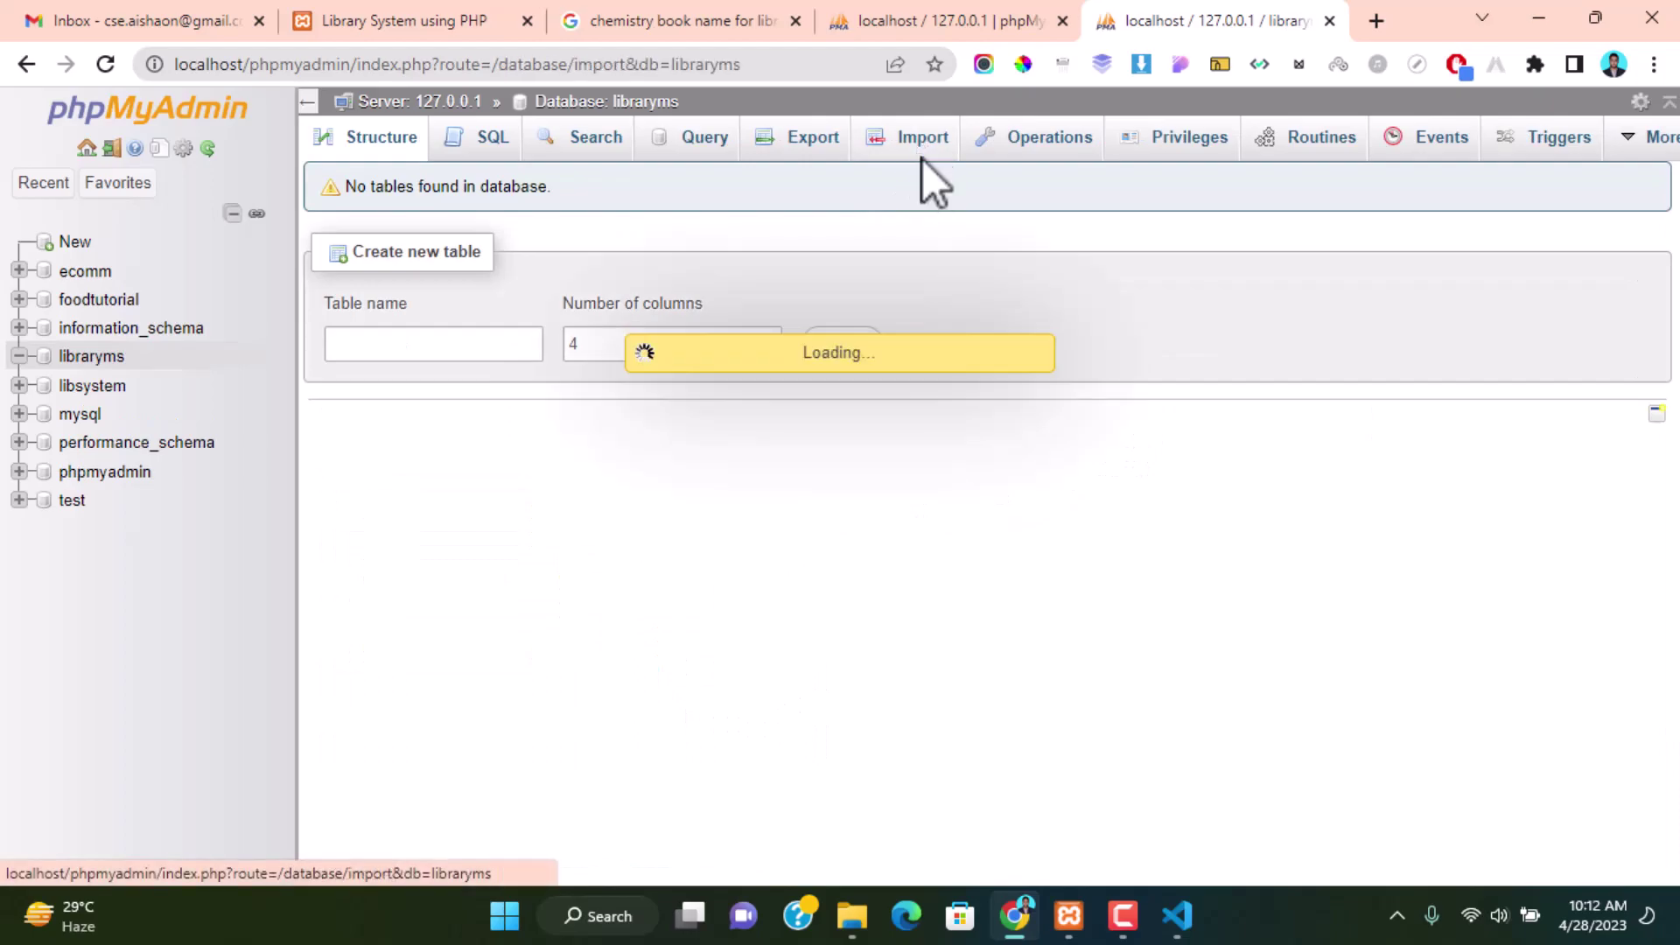
- Locate the project's db folder in File Explorer, then reload the libraryms Import page
{"action": "left_click", "coordinate": [871, 918]}
{"action": "left_click", "coordinate": [892, 816]}
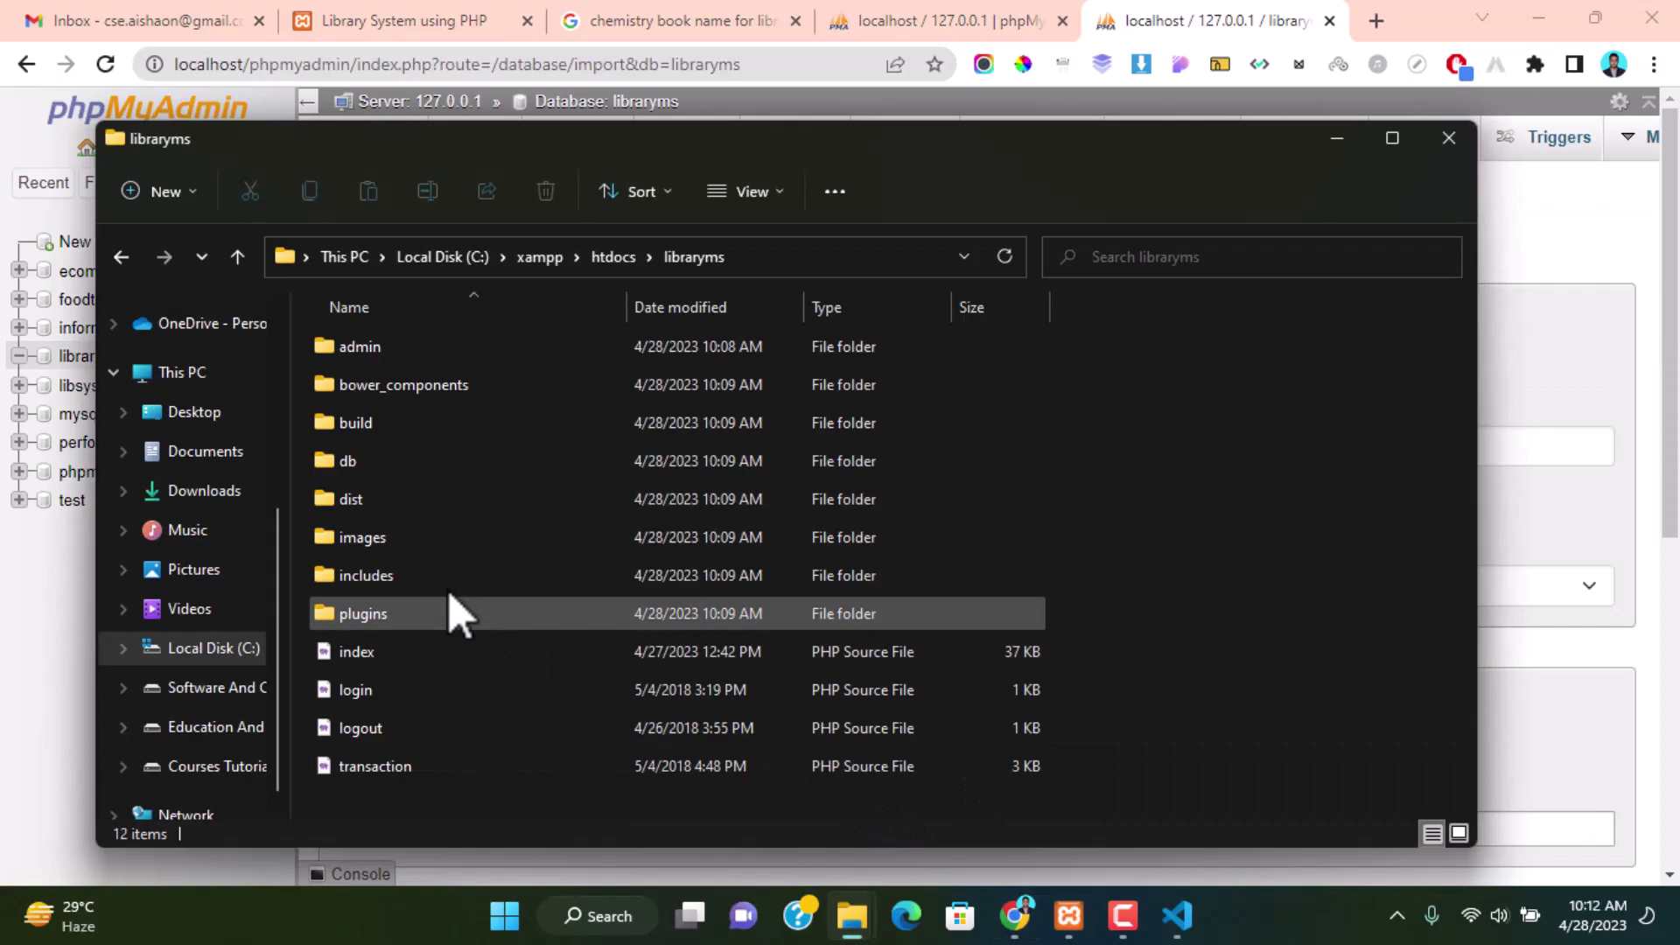
{"action": "left_click", "coordinate": [436, 464]}
{"action": "double_click", "coordinate": [437, 463]}
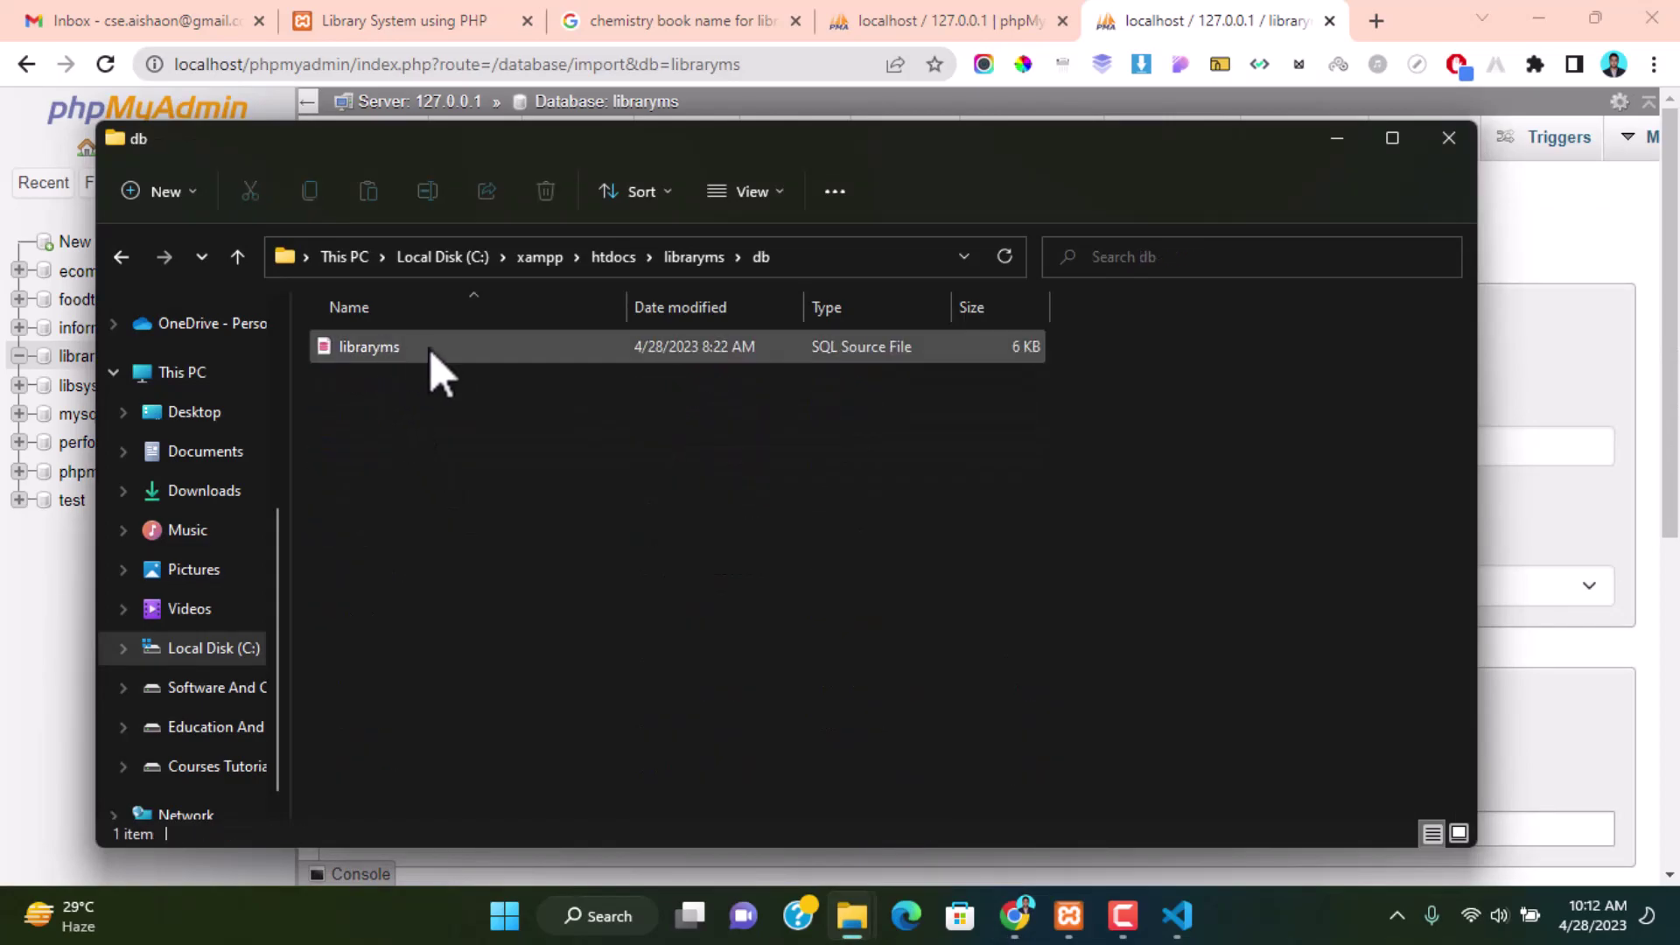
{"action": "left_click", "coordinate": [1336, 138]}
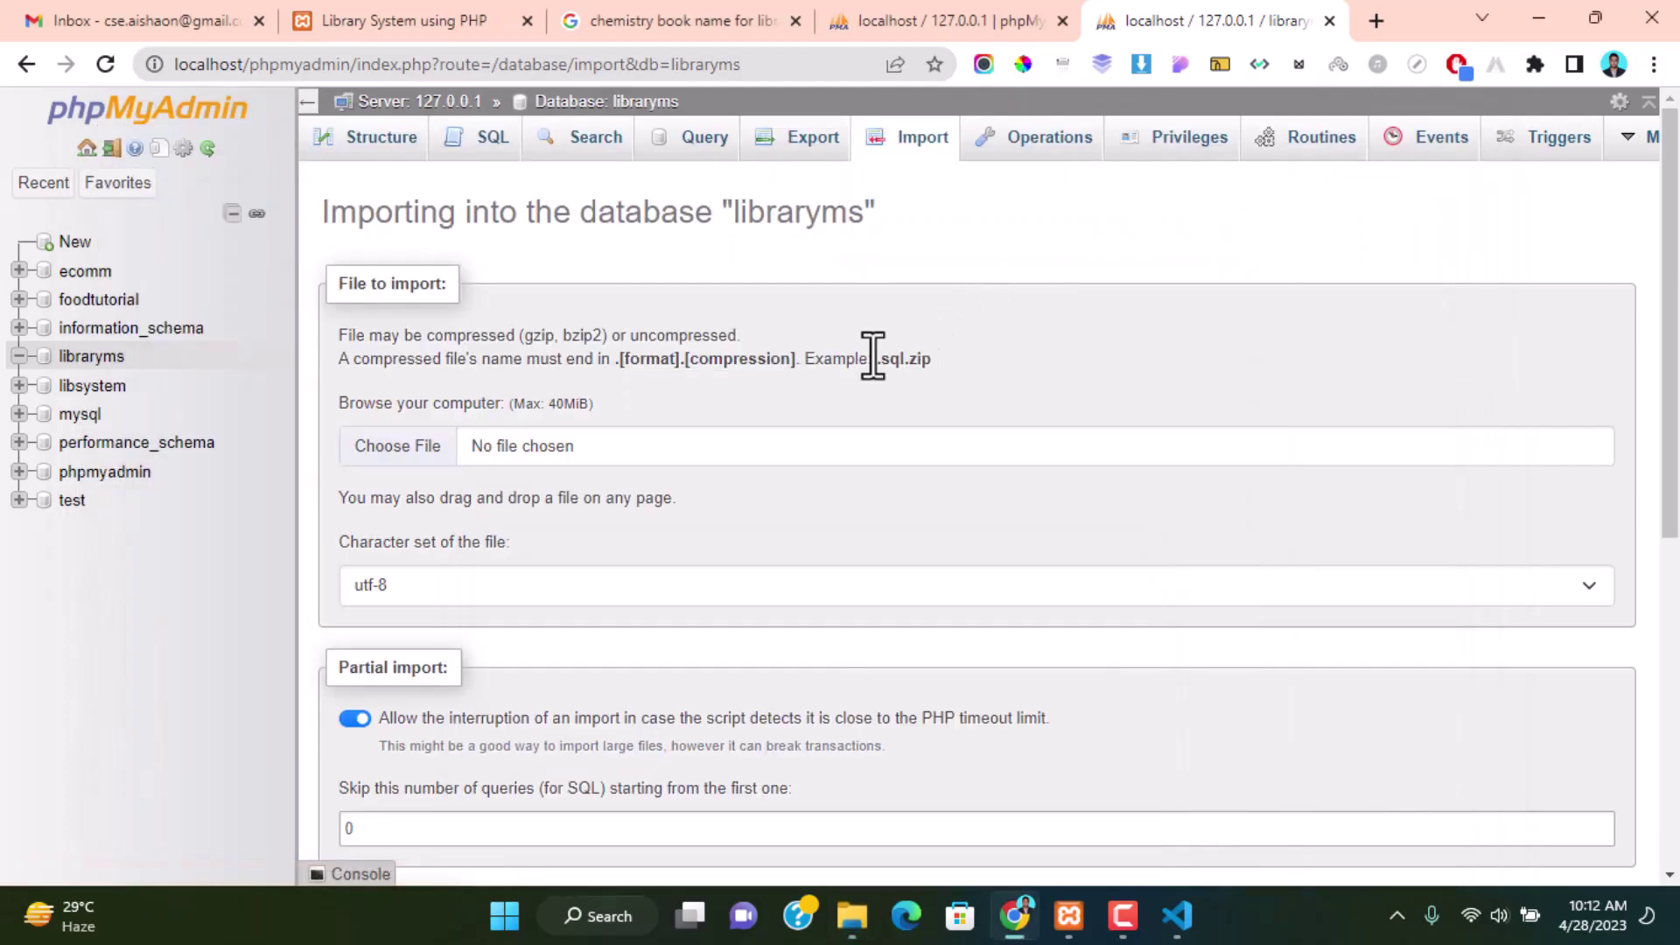
{"action": "scroll", "coordinate": [873, 352], "scroll_direction": "down", "scroll_amount": 2}
{"action": "scroll", "coordinate": [819, 390], "scroll_direction": "up", "scroll_amount": 2}
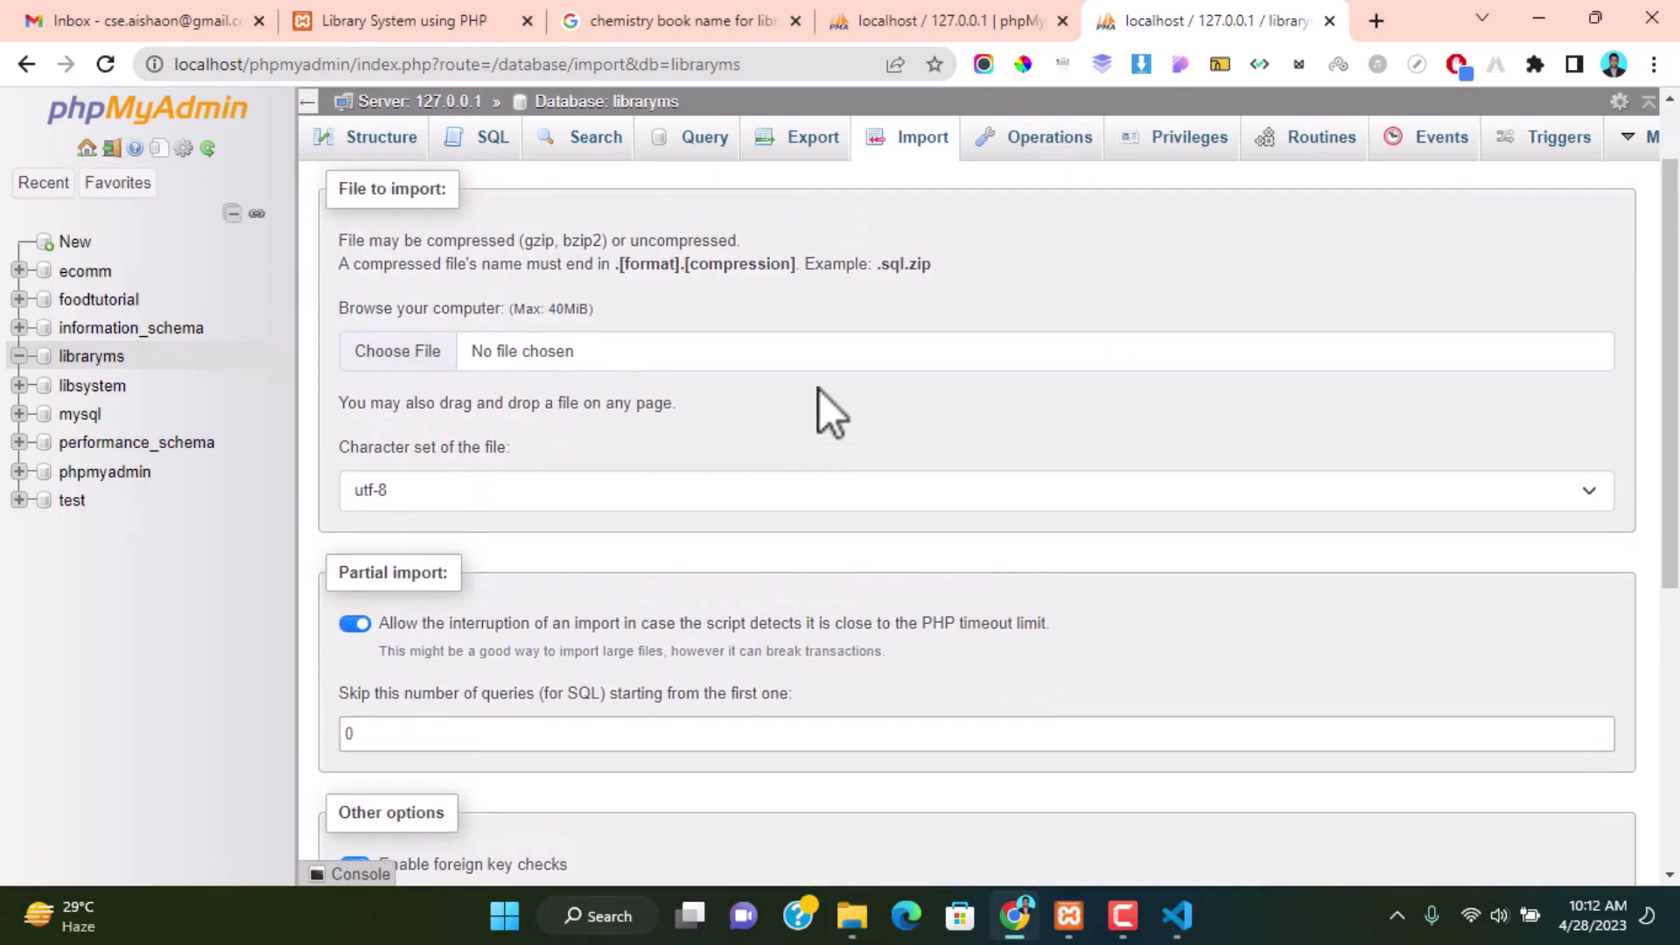
{"action": "left_click", "coordinate": [926, 140]}
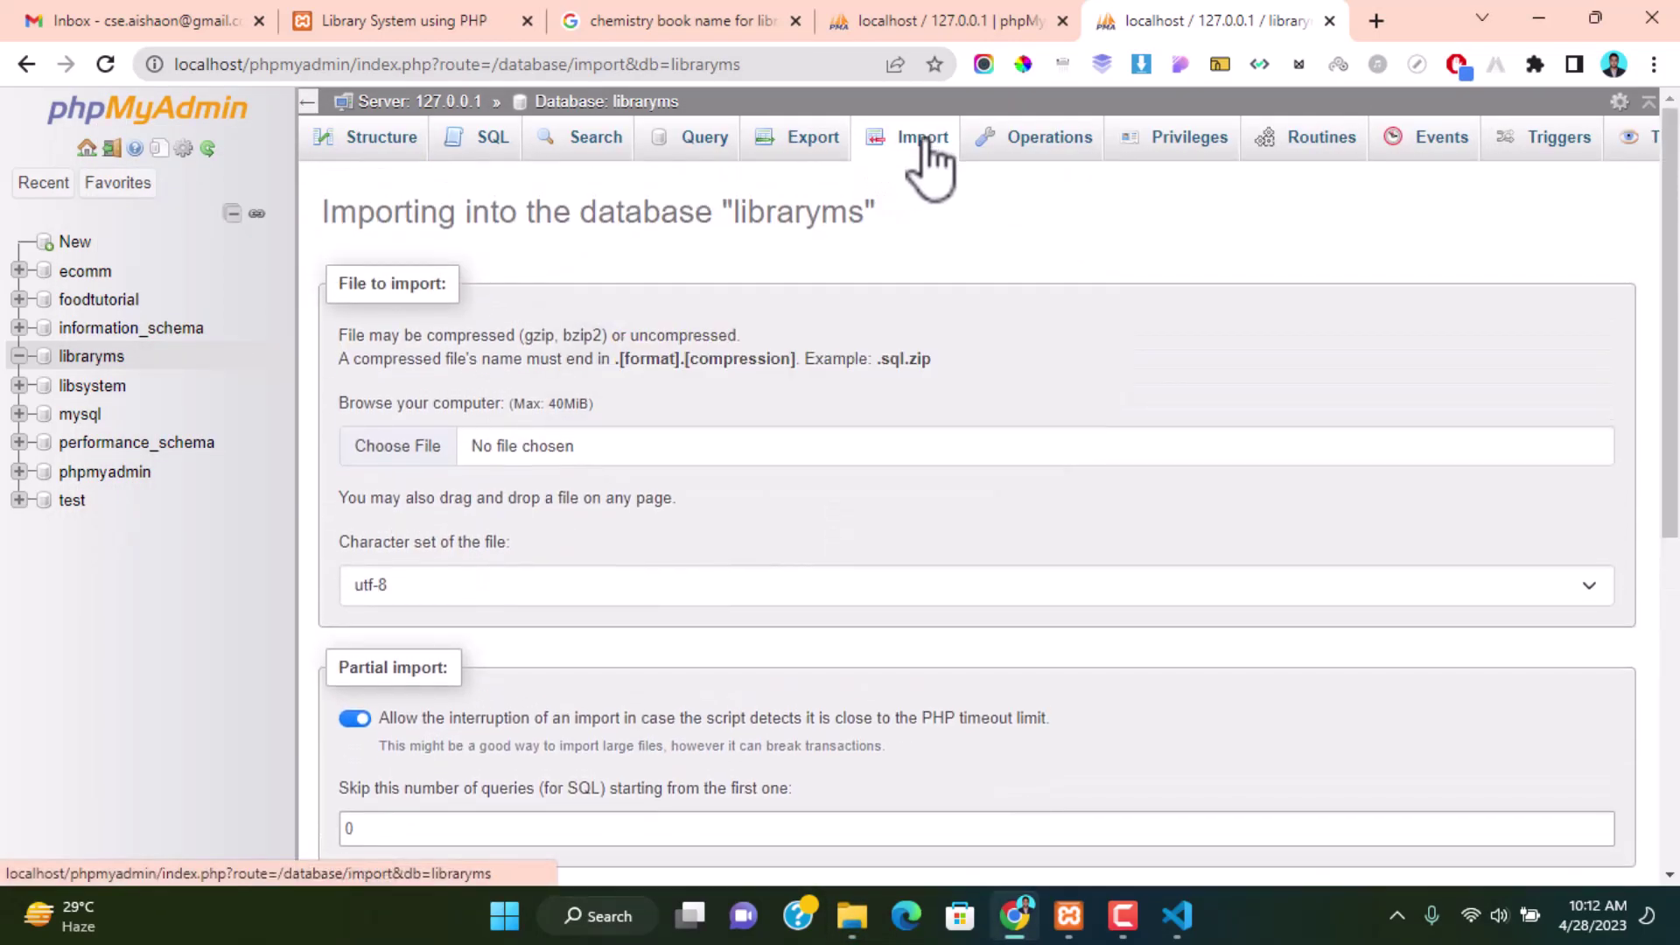
- Choose librayms.sql from C:\xampp\htdocs\libraryms\db and run the import
{"action": "left_click", "coordinate": [394, 448]}
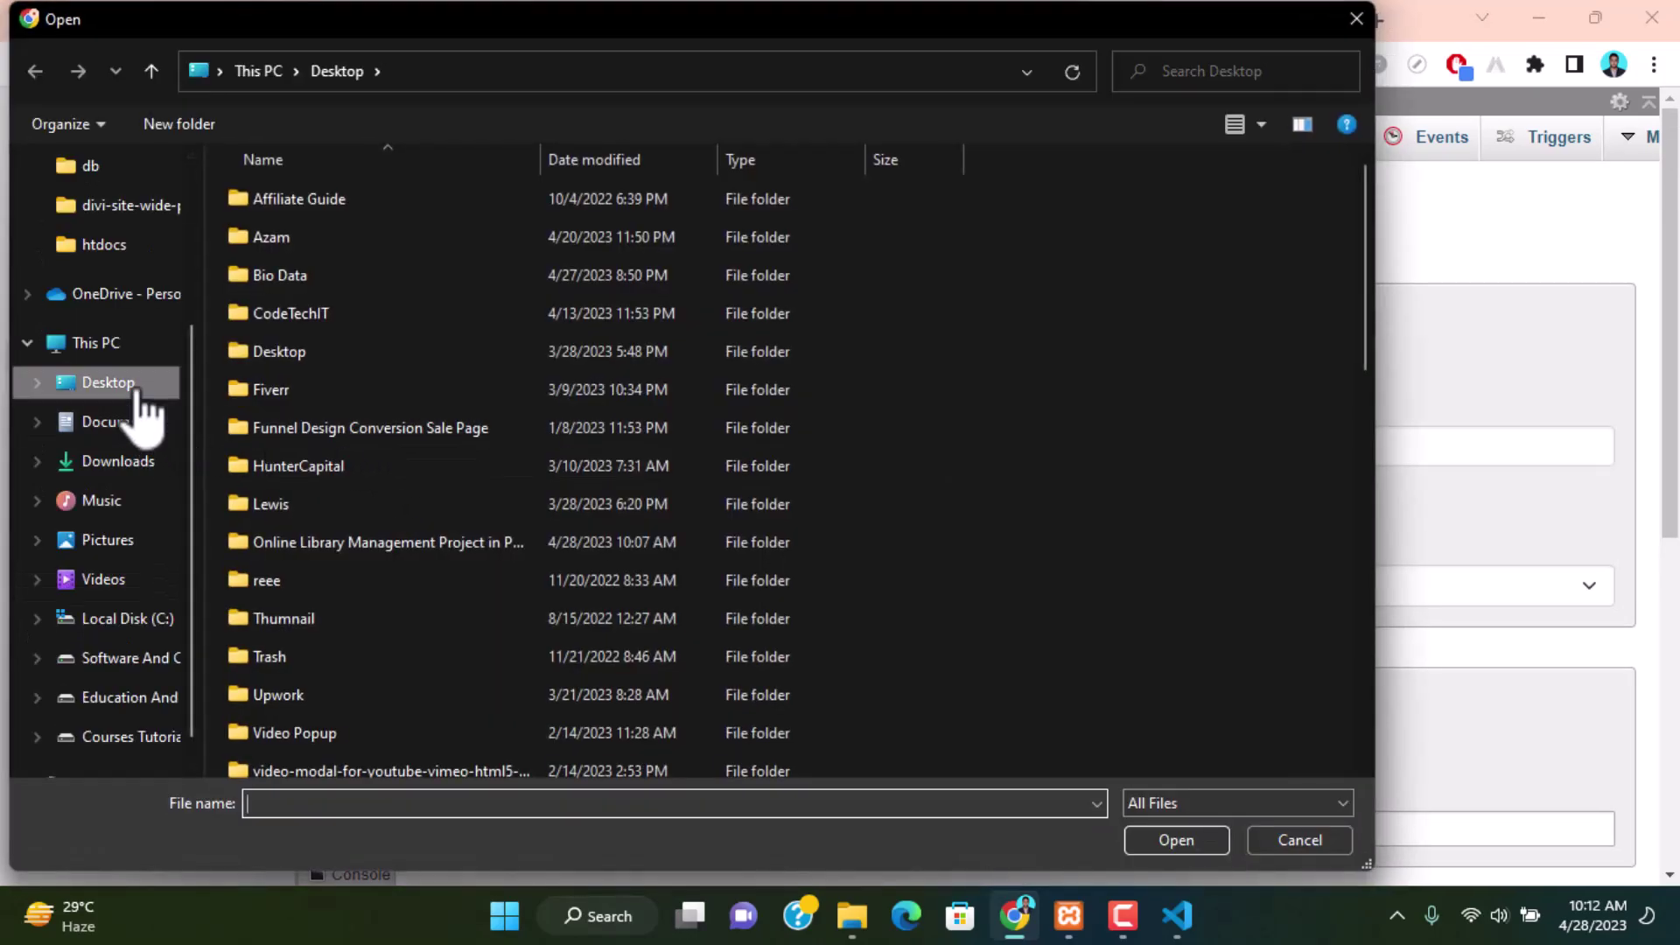
{"action": "left_click", "coordinate": [140, 617]}
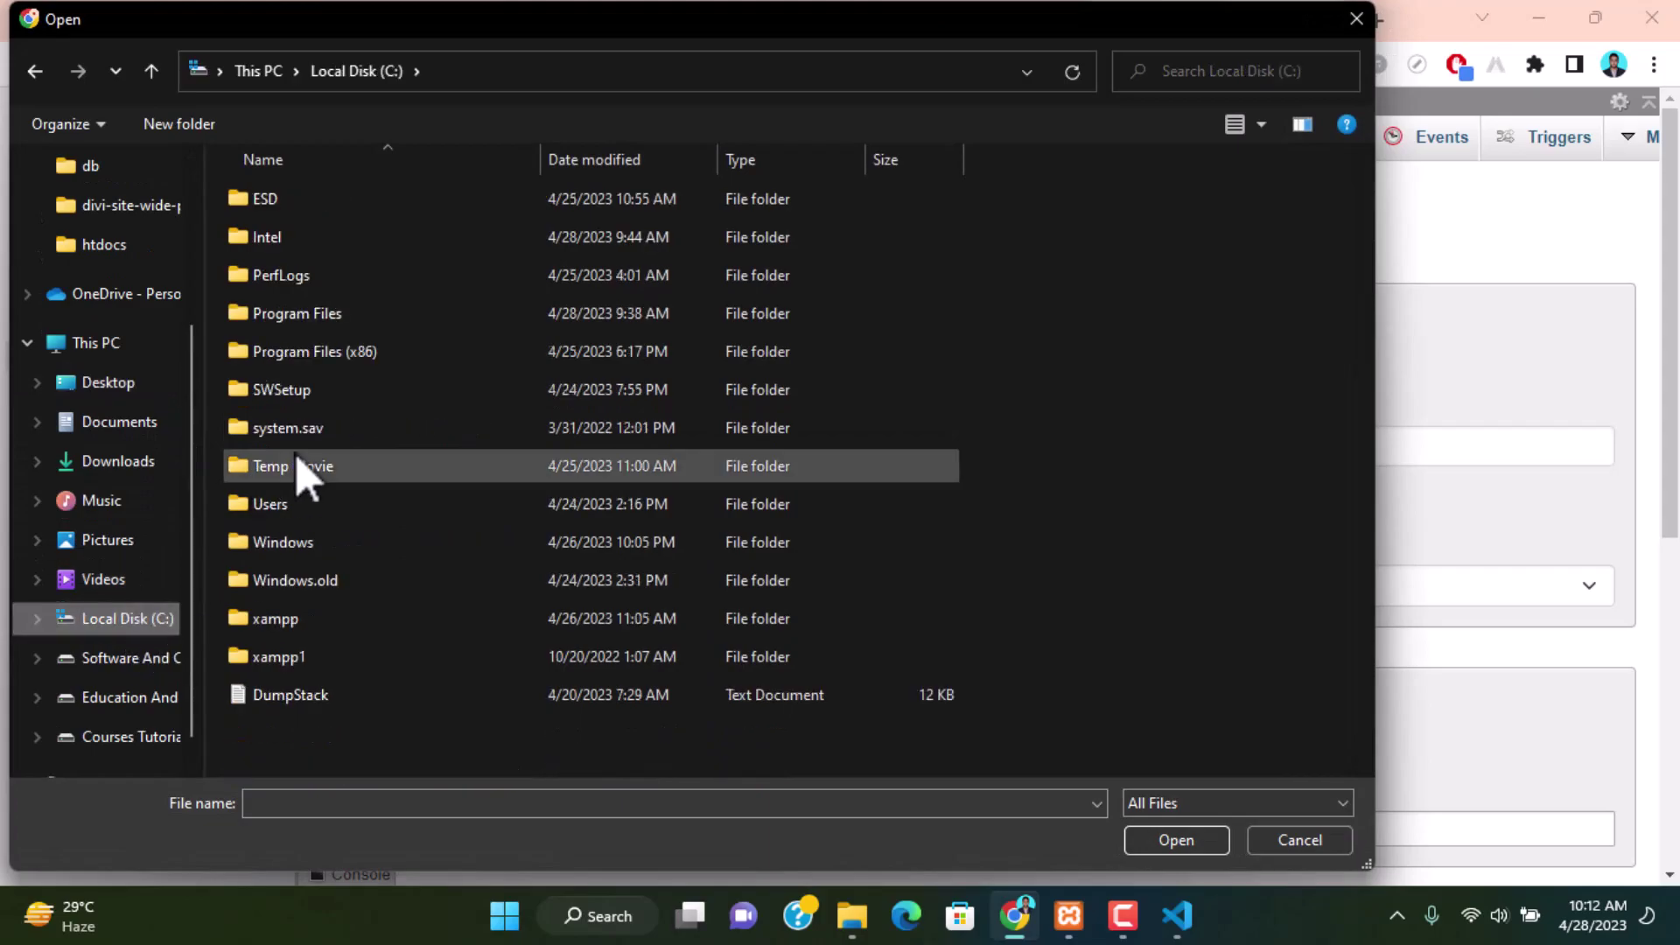
{"action": "double_click", "coordinate": [318, 623]}
{"action": "double_click", "coordinate": [317, 389]}
{"action": "double_click", "coordinate": [335, 355]}
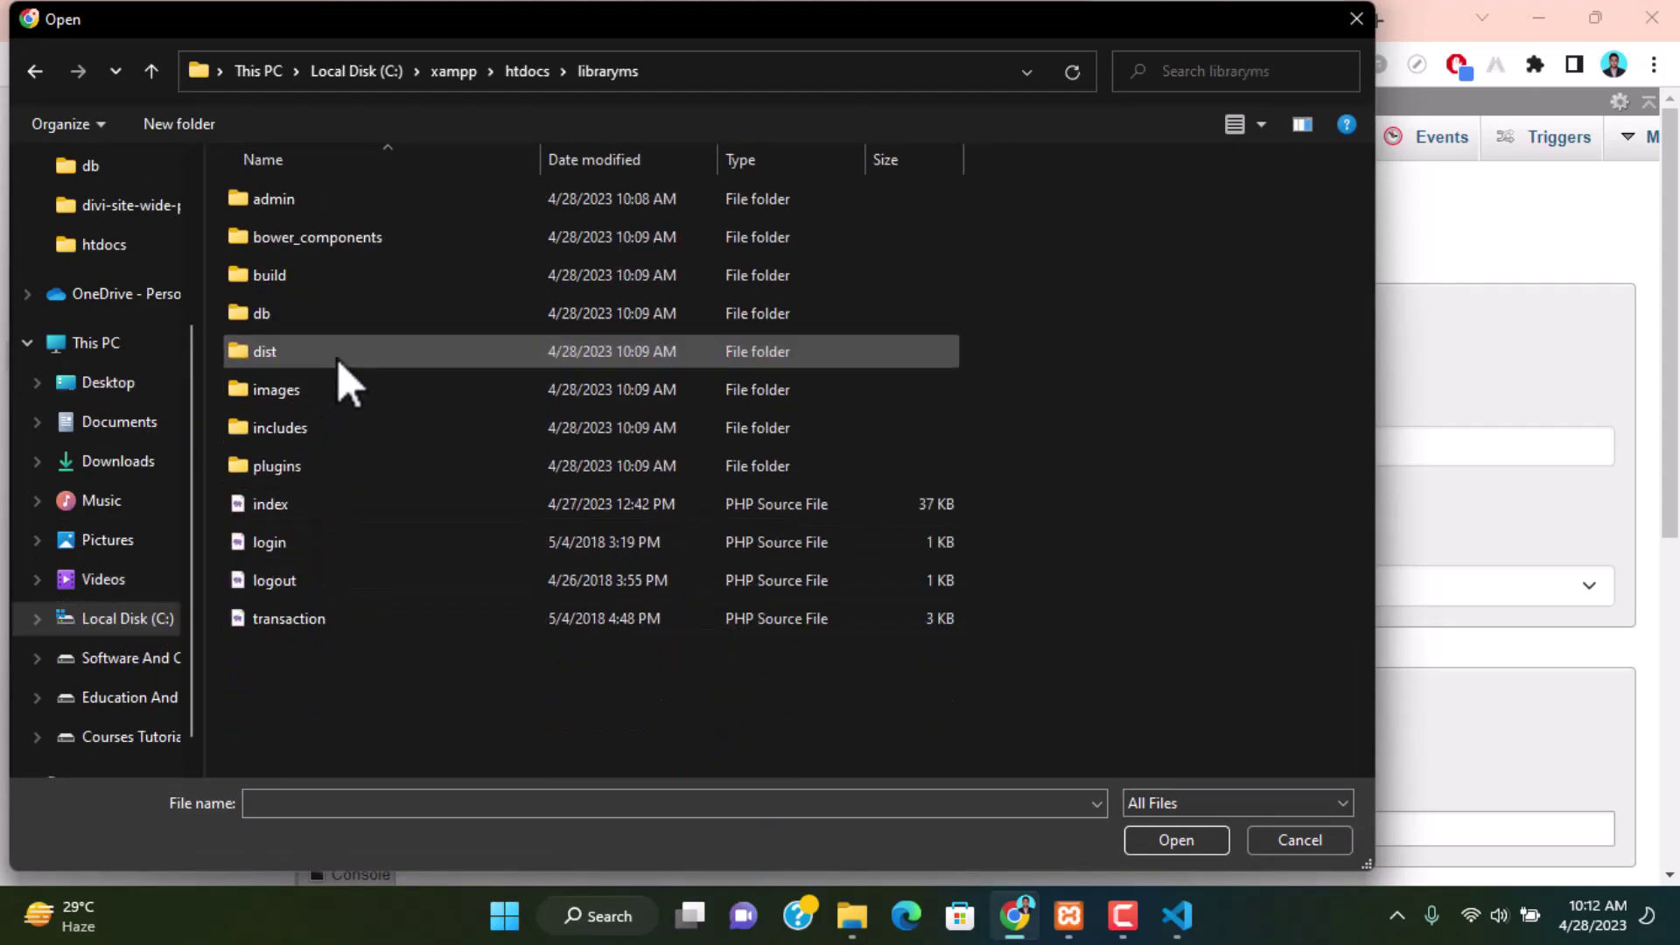
{"action": "double_click", "coordinate": [334, 325]}
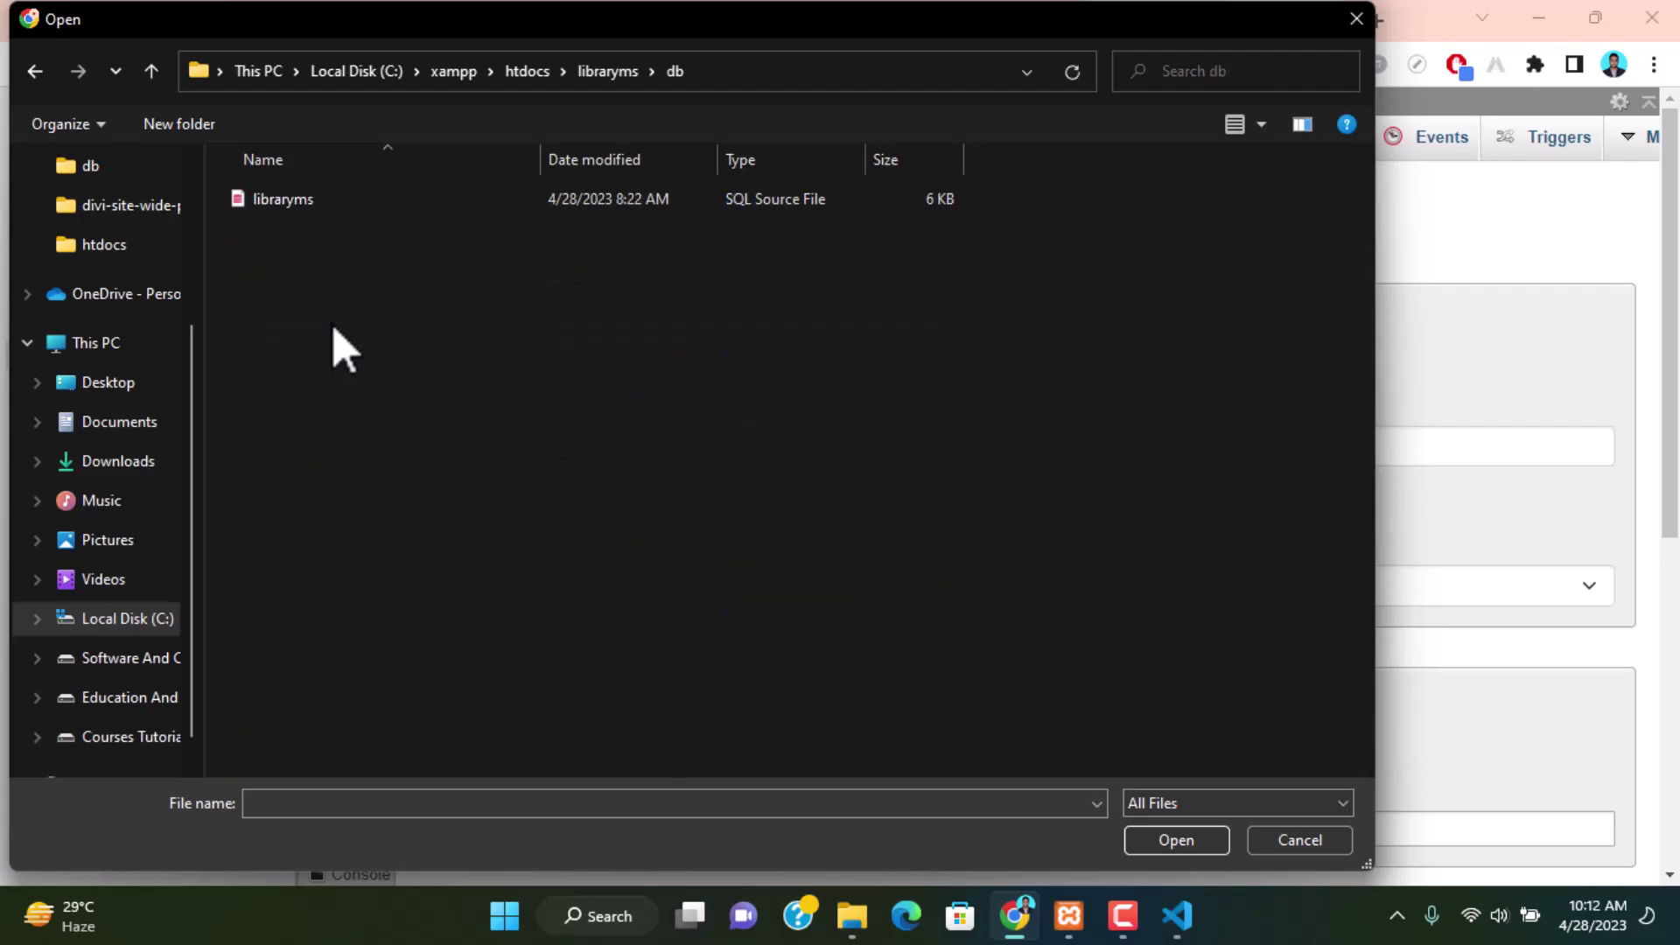
{"action": "left_click", "coordinate": [324, 206]}
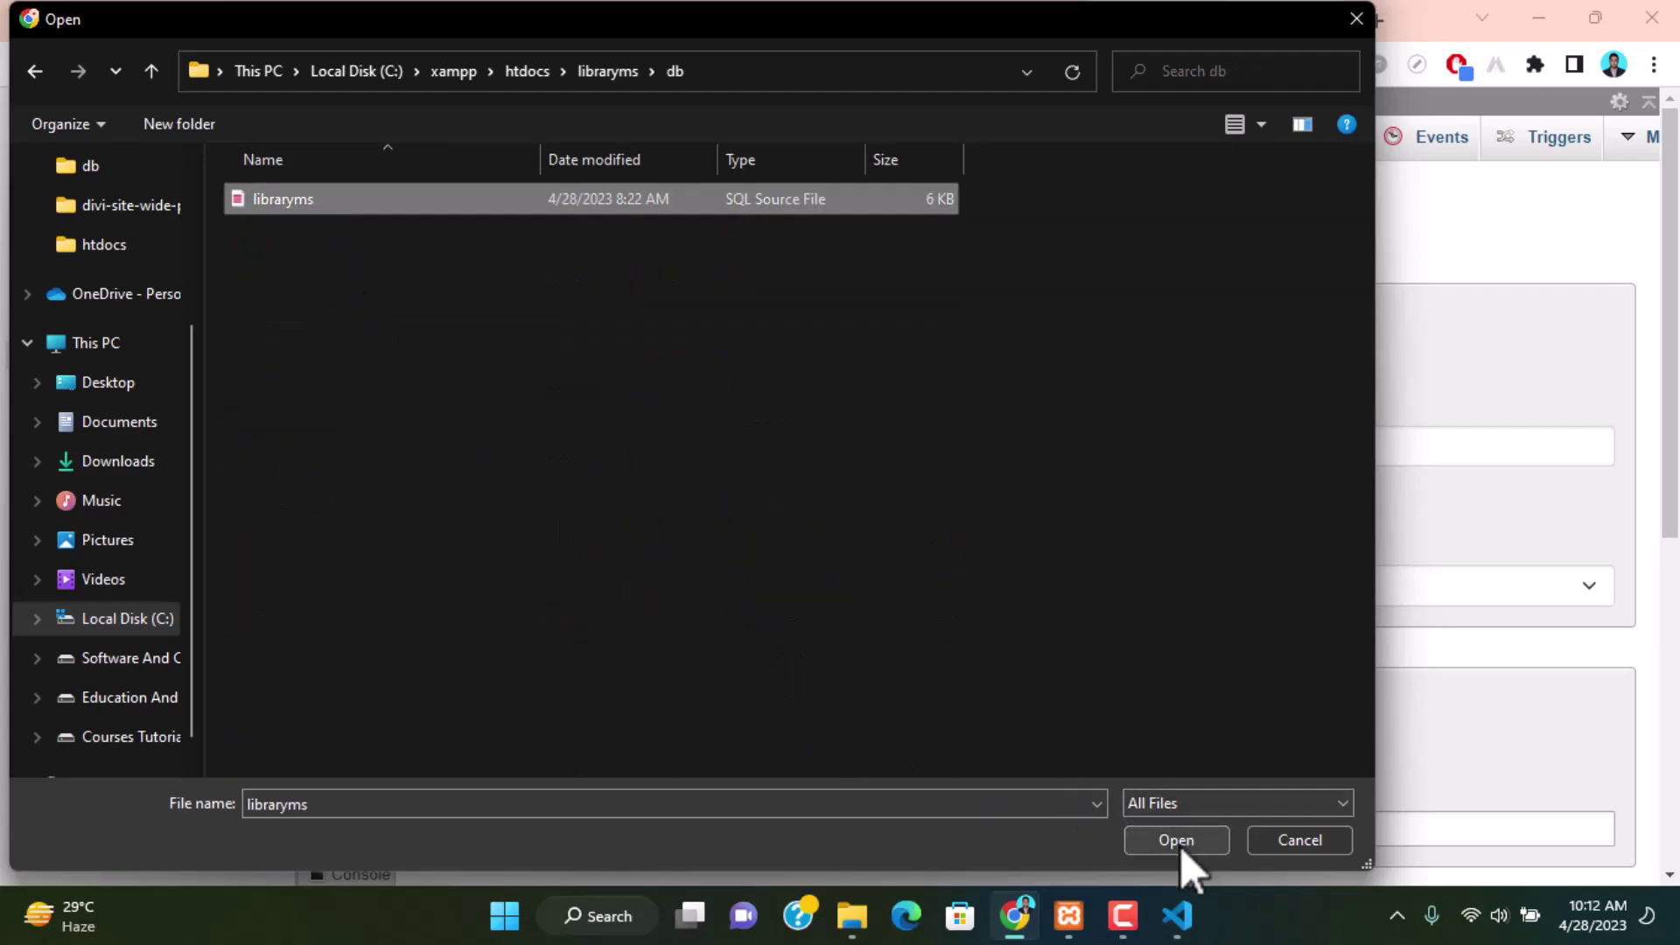
{"action": "left_click", "coordinate": [1176, 840]}
{"action": "scroll", "coordinate": [847, 591], "scroll_direction": "down", "scroll_amount": 6}
{"action": "left_click", "coordinate": [368, 807]}
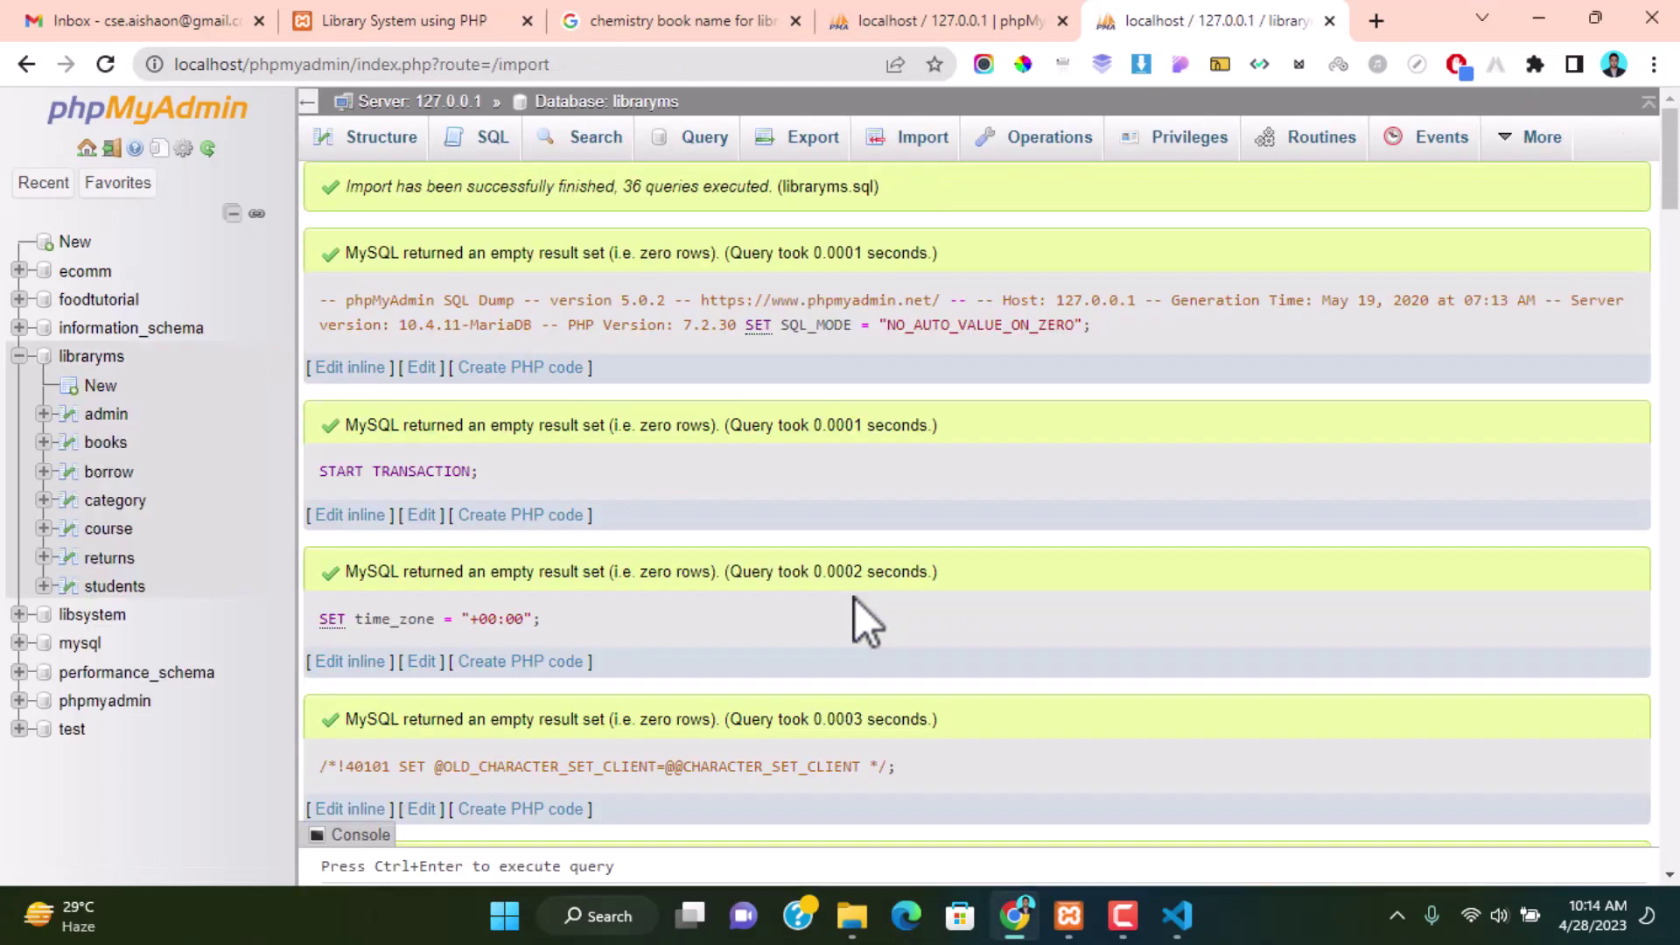
- Review the results to confirm the import succeeded with 36 queries, then open a new Chrome tab
{"action": "scroll", "coordinate": [713, 432], "scroll_direction": "down", "scroll_amount": 10}
{"action": "scroll", "coordinate": [712, 434], "scroll_direction": "up", "scroll_amount": 8}
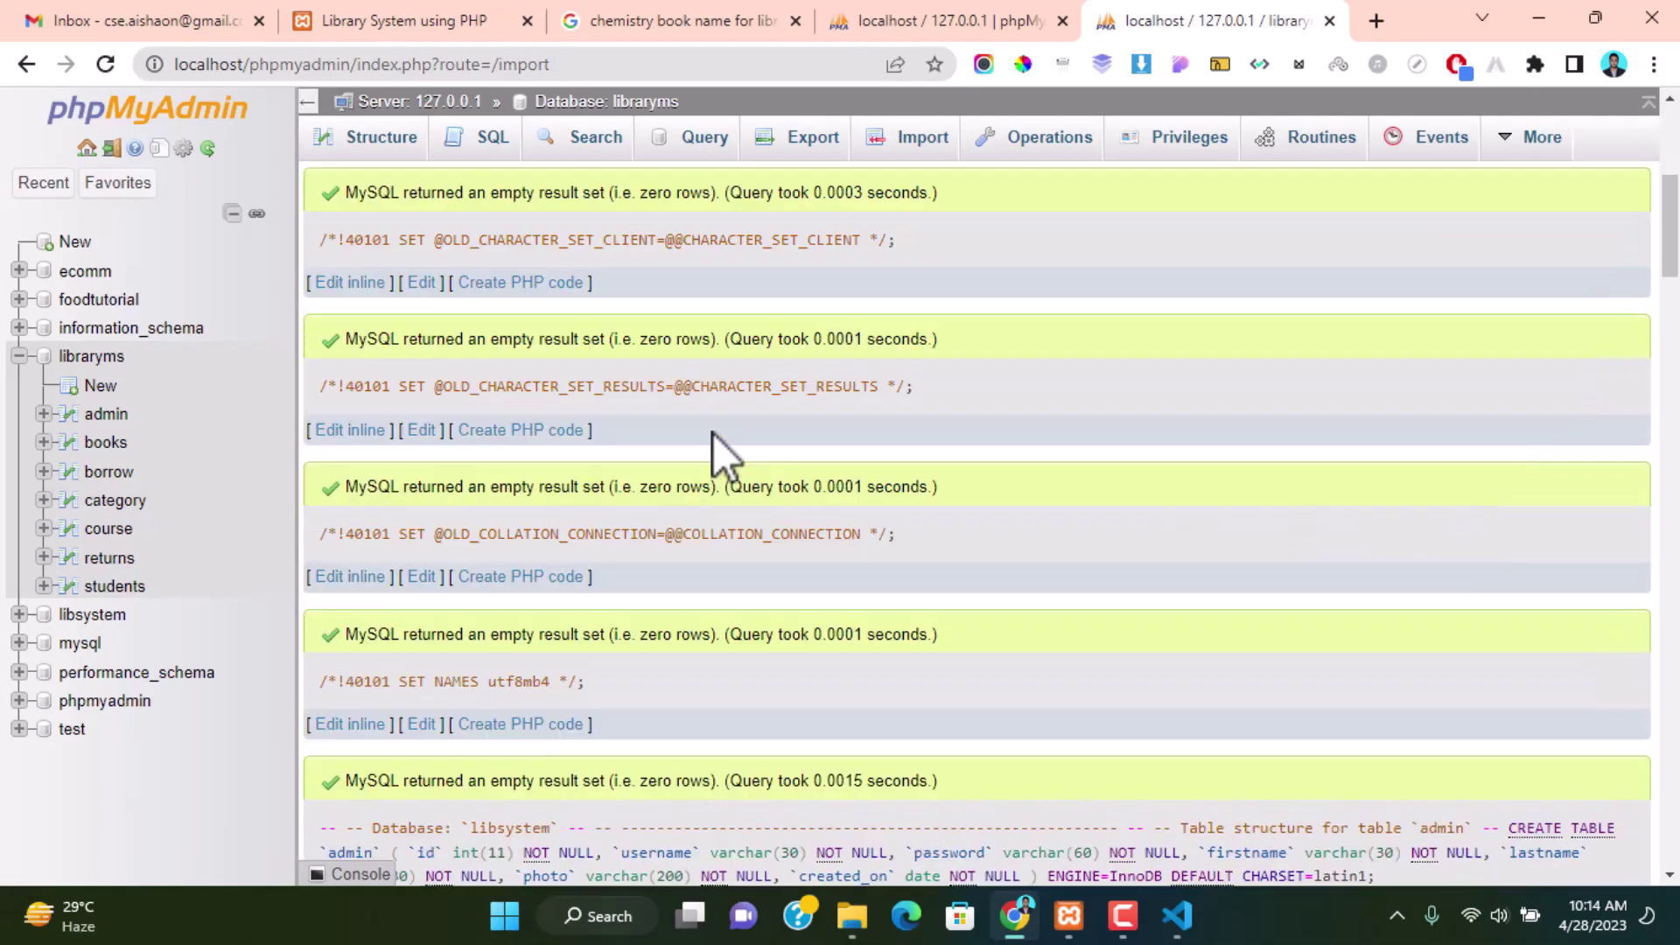
{"action": "scroll", "coordinate": [852, 444], "scroll_direction": "up", "scroll_amount": 3}
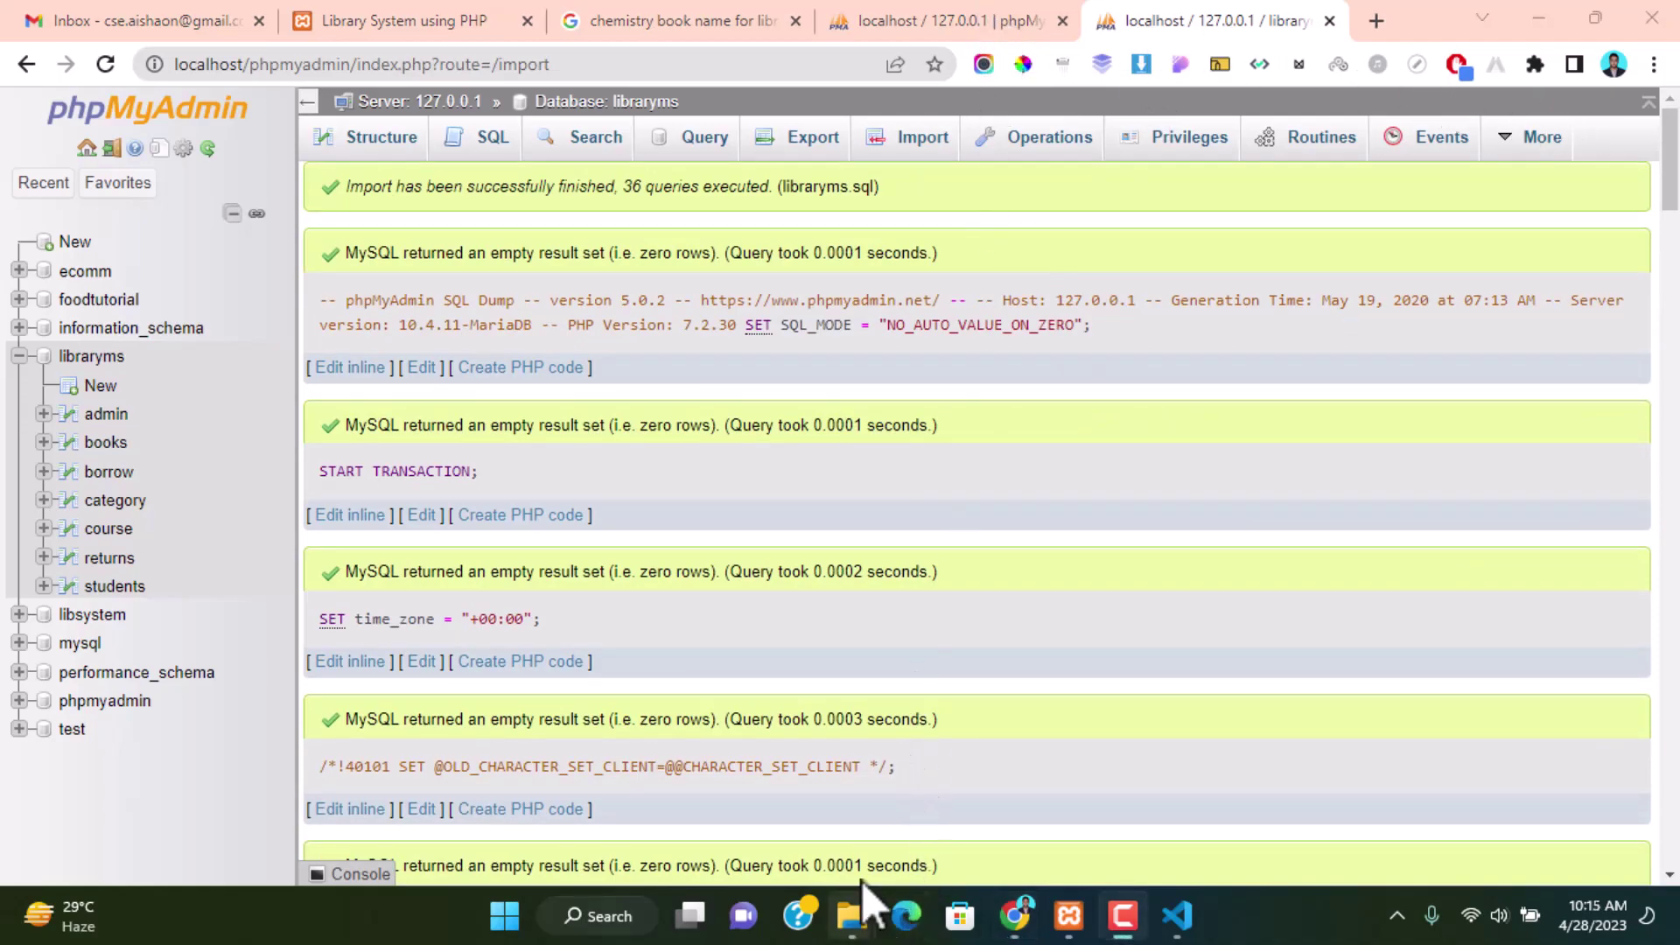
{"action": "left_click", "coordinate": [1375, 18]}
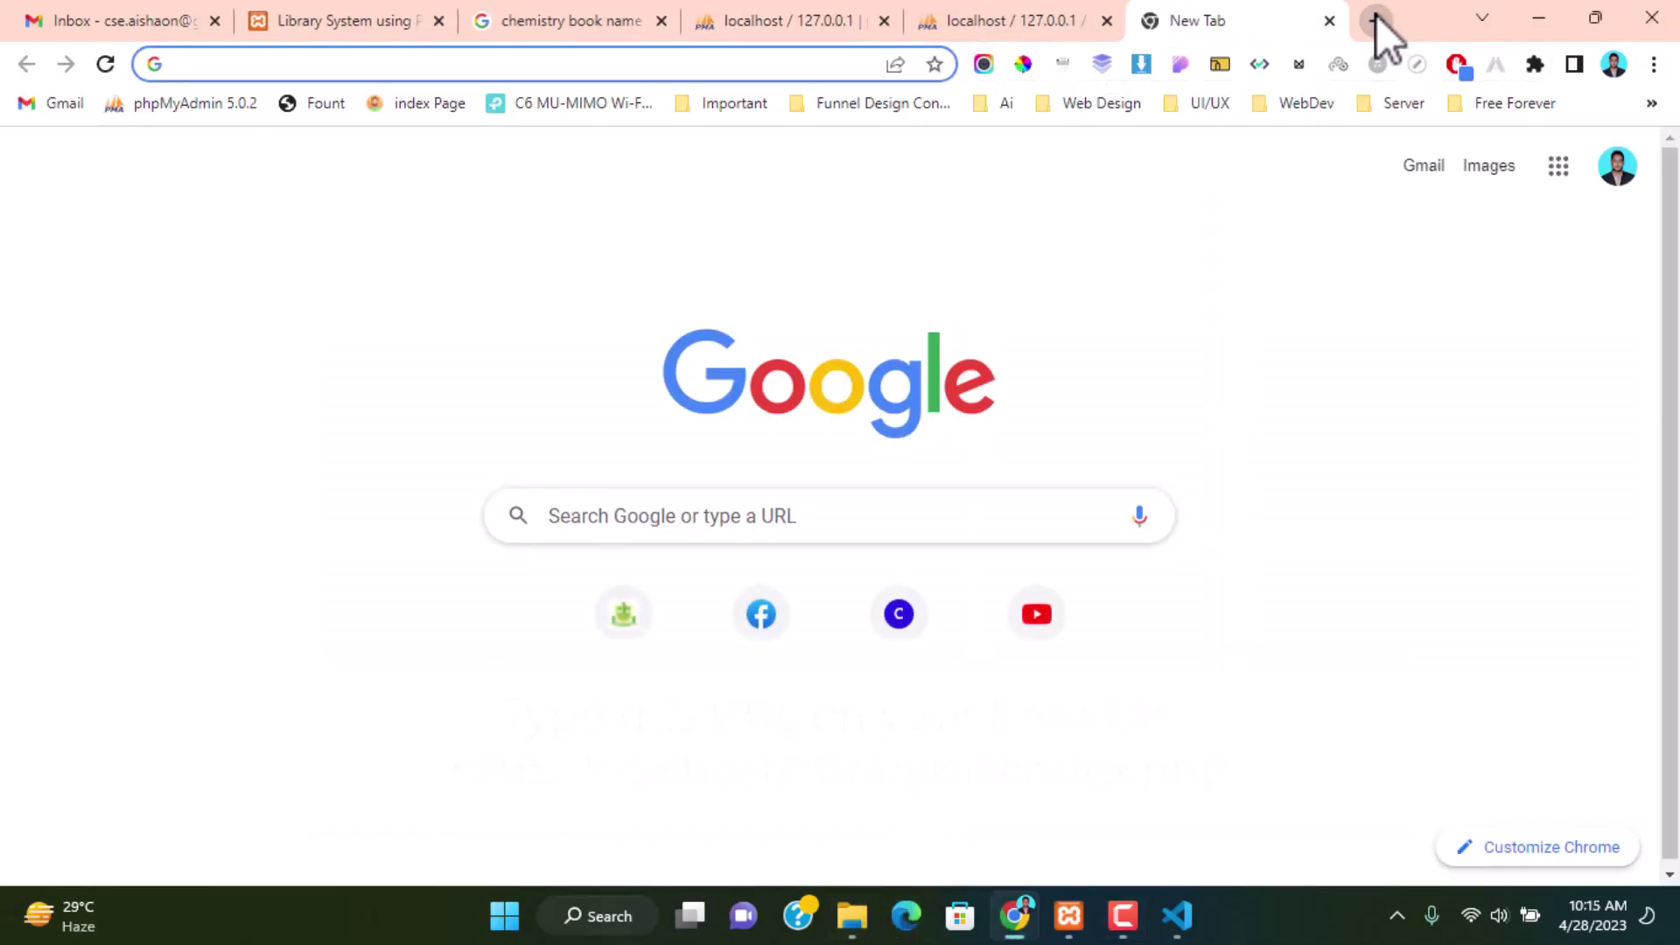
- Enter localhost/libraryms in the address bar, fixing a typo, to load the library homepage
{"action": "type", "text": "lo"}
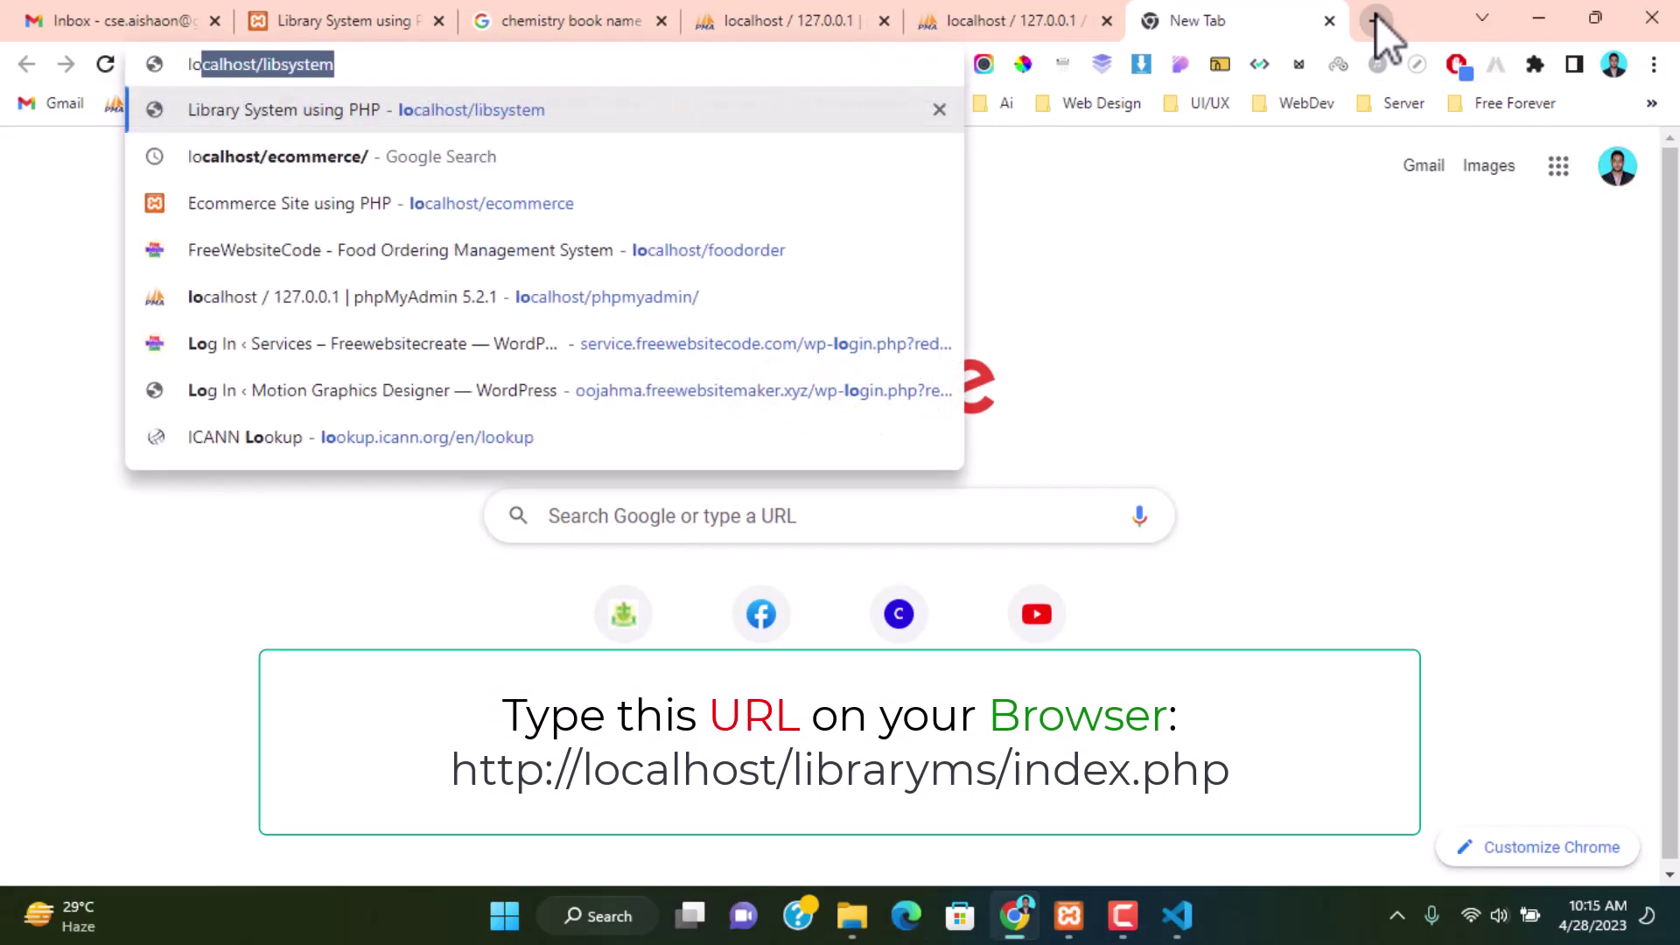
{"action": "type", "text": "chla"}
{"action": "key", "text": "BackSpace"}
{"action": "key", "text": "BackSpace"}
{"action": "key", "text": "BackSpace"}
{"action": "key", "text": "BackSpace"}
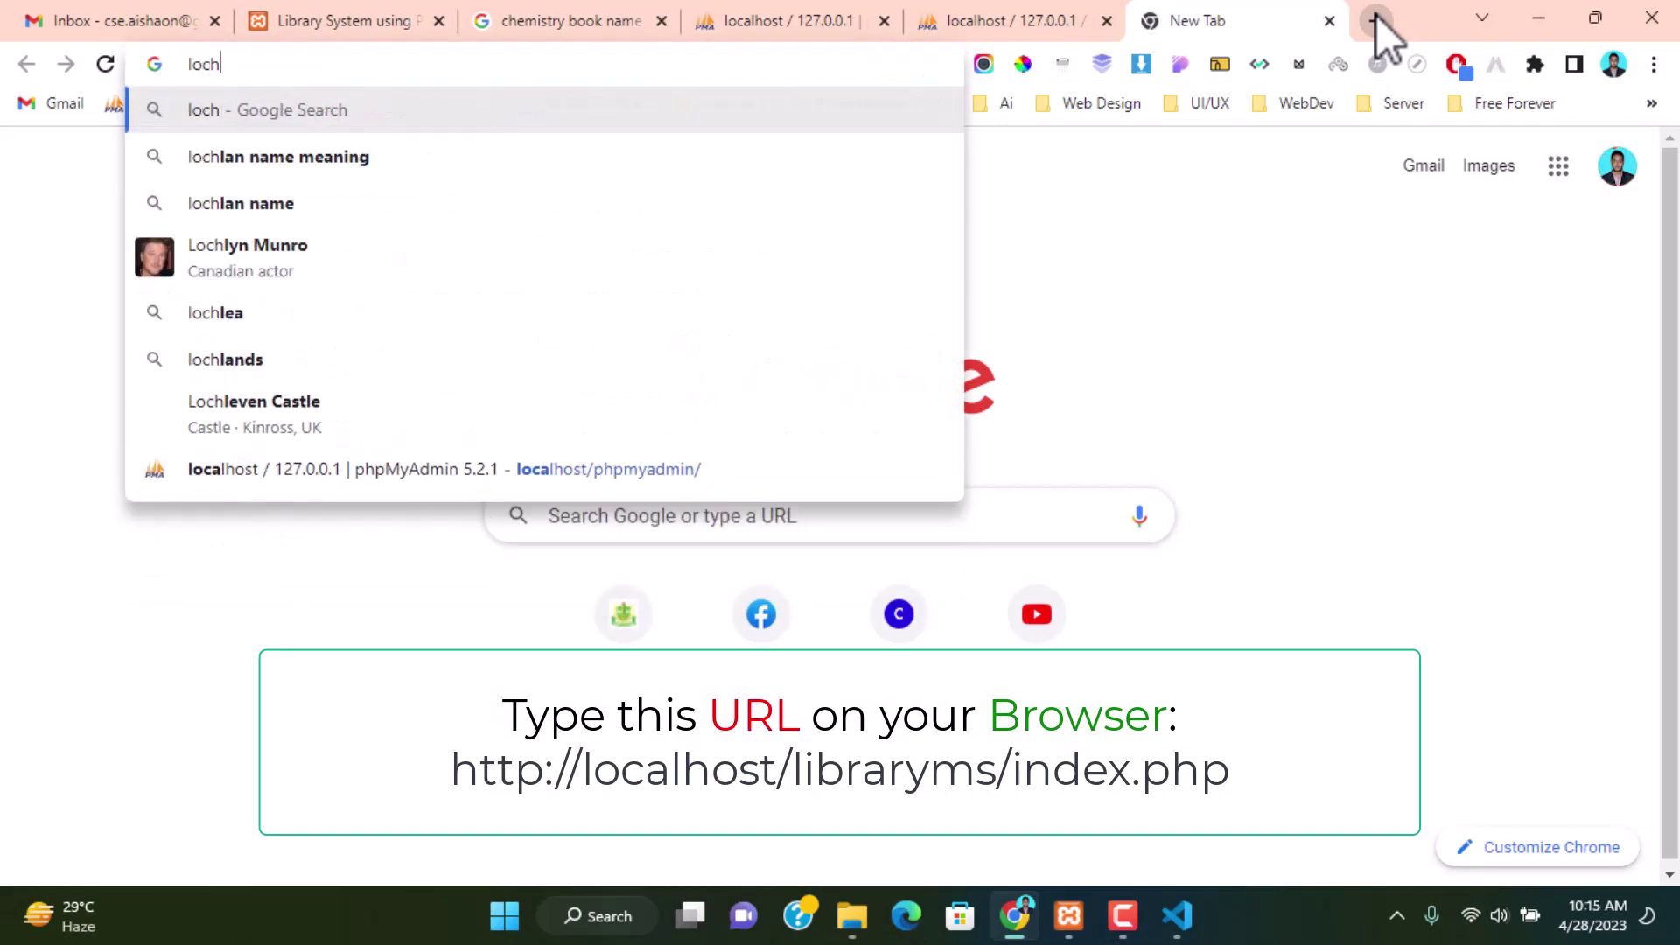
{"action": "type", "text": "calhos"}
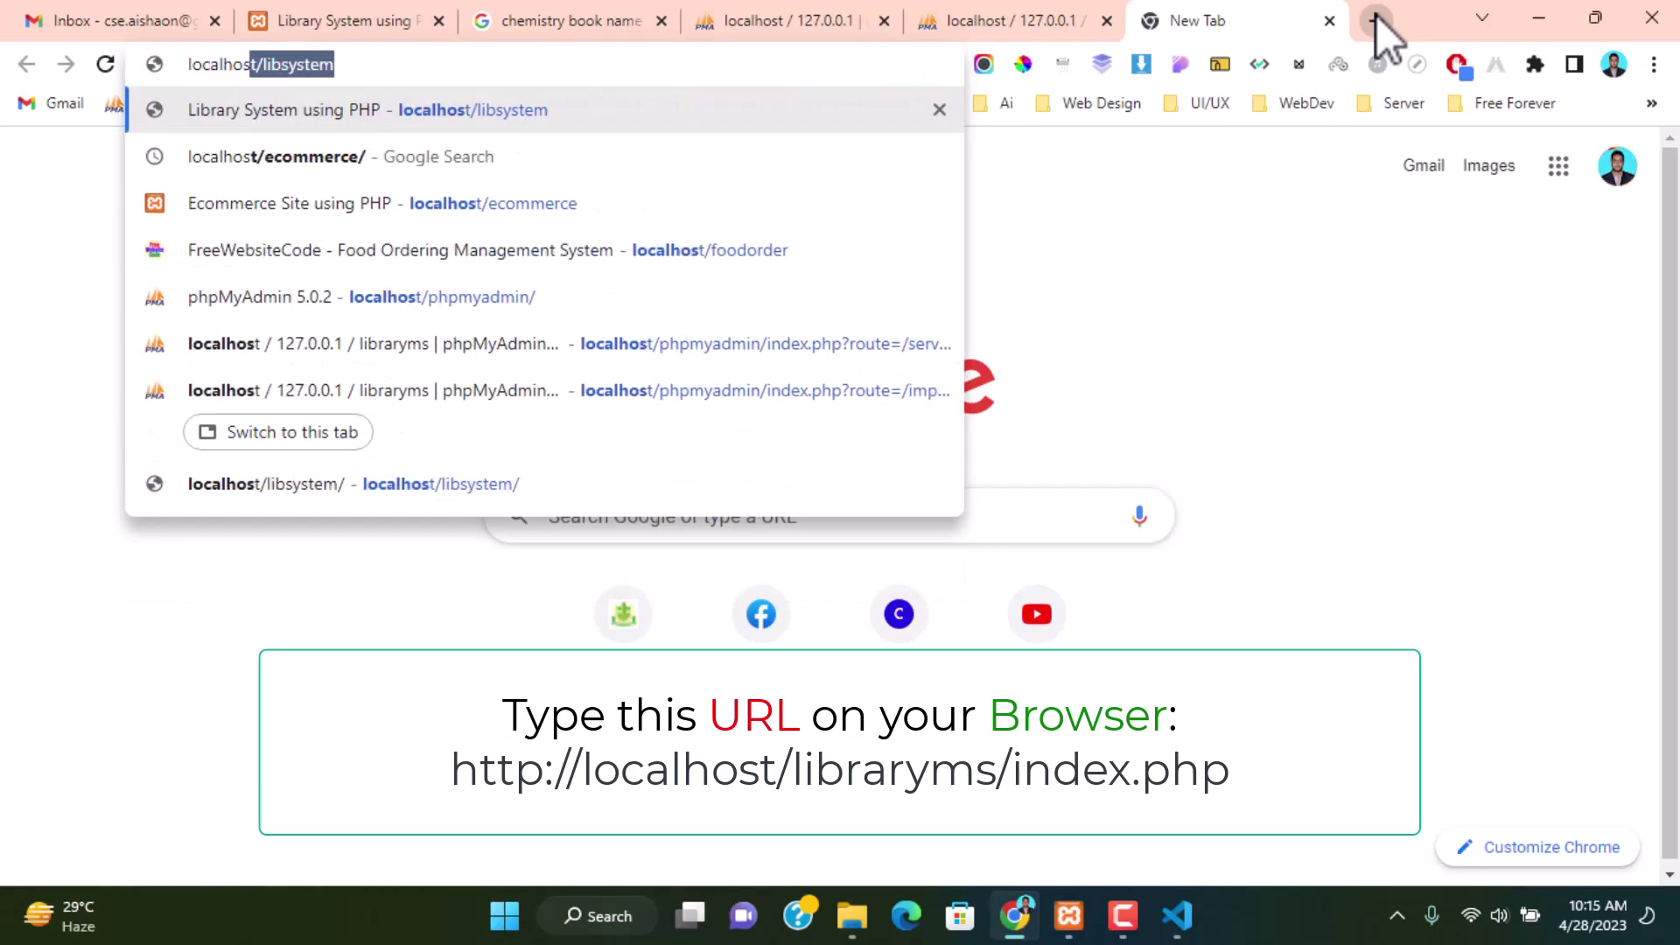
{"action": "type", "text": "t/l"}
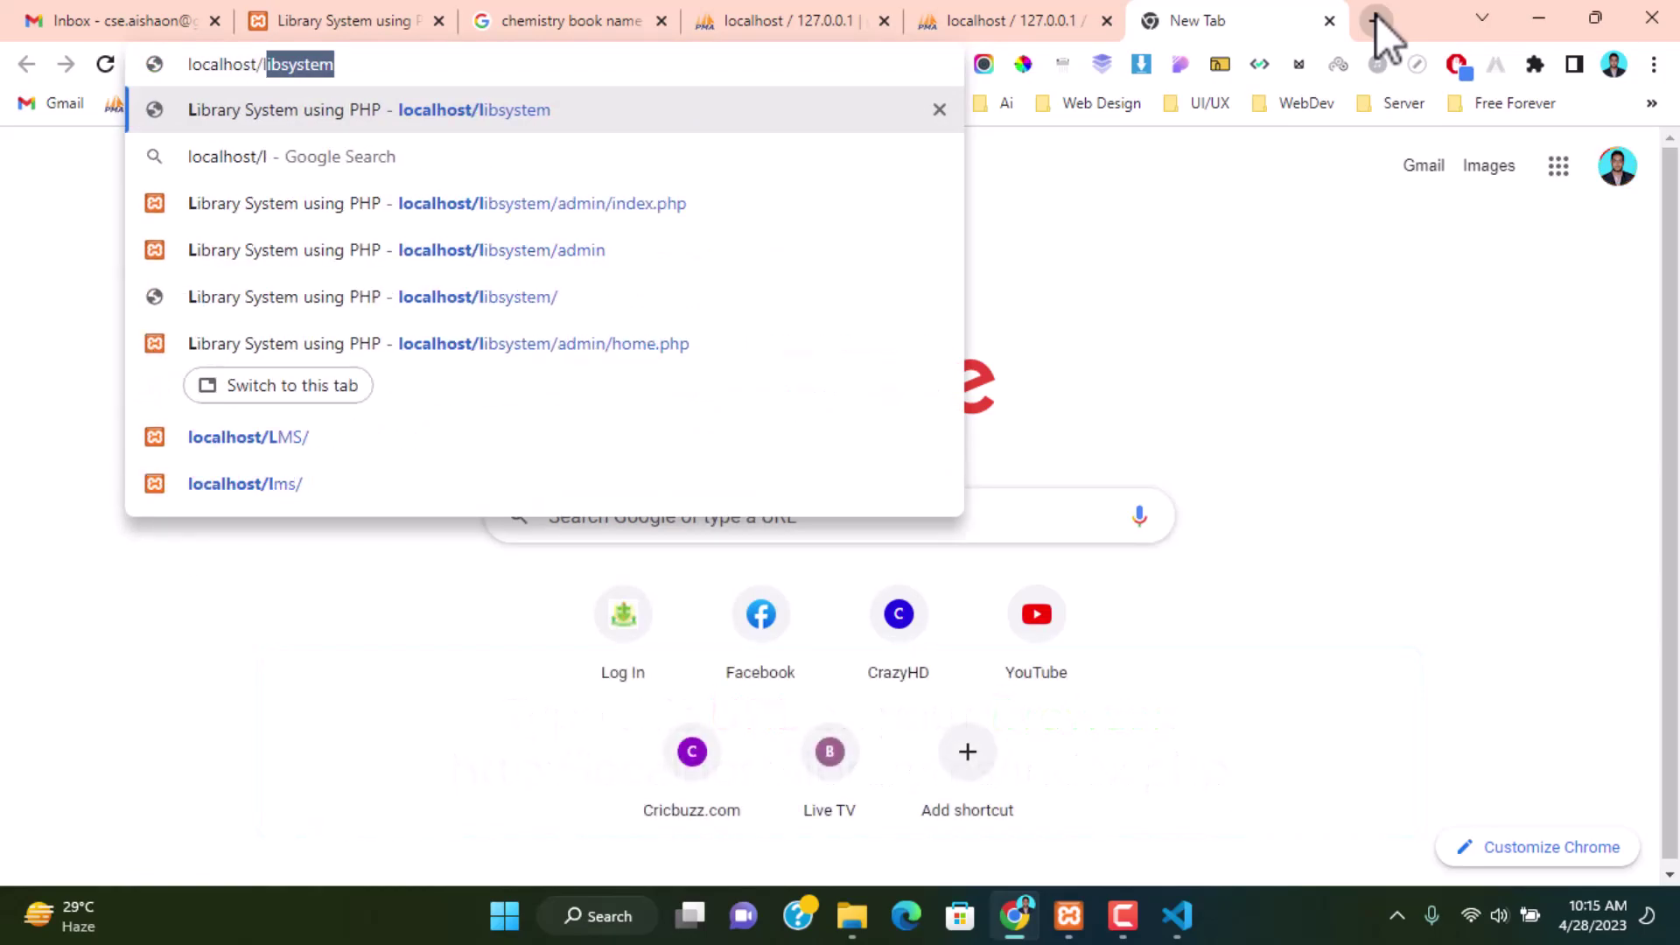
{"action": "type", "text": "ibraryms"}
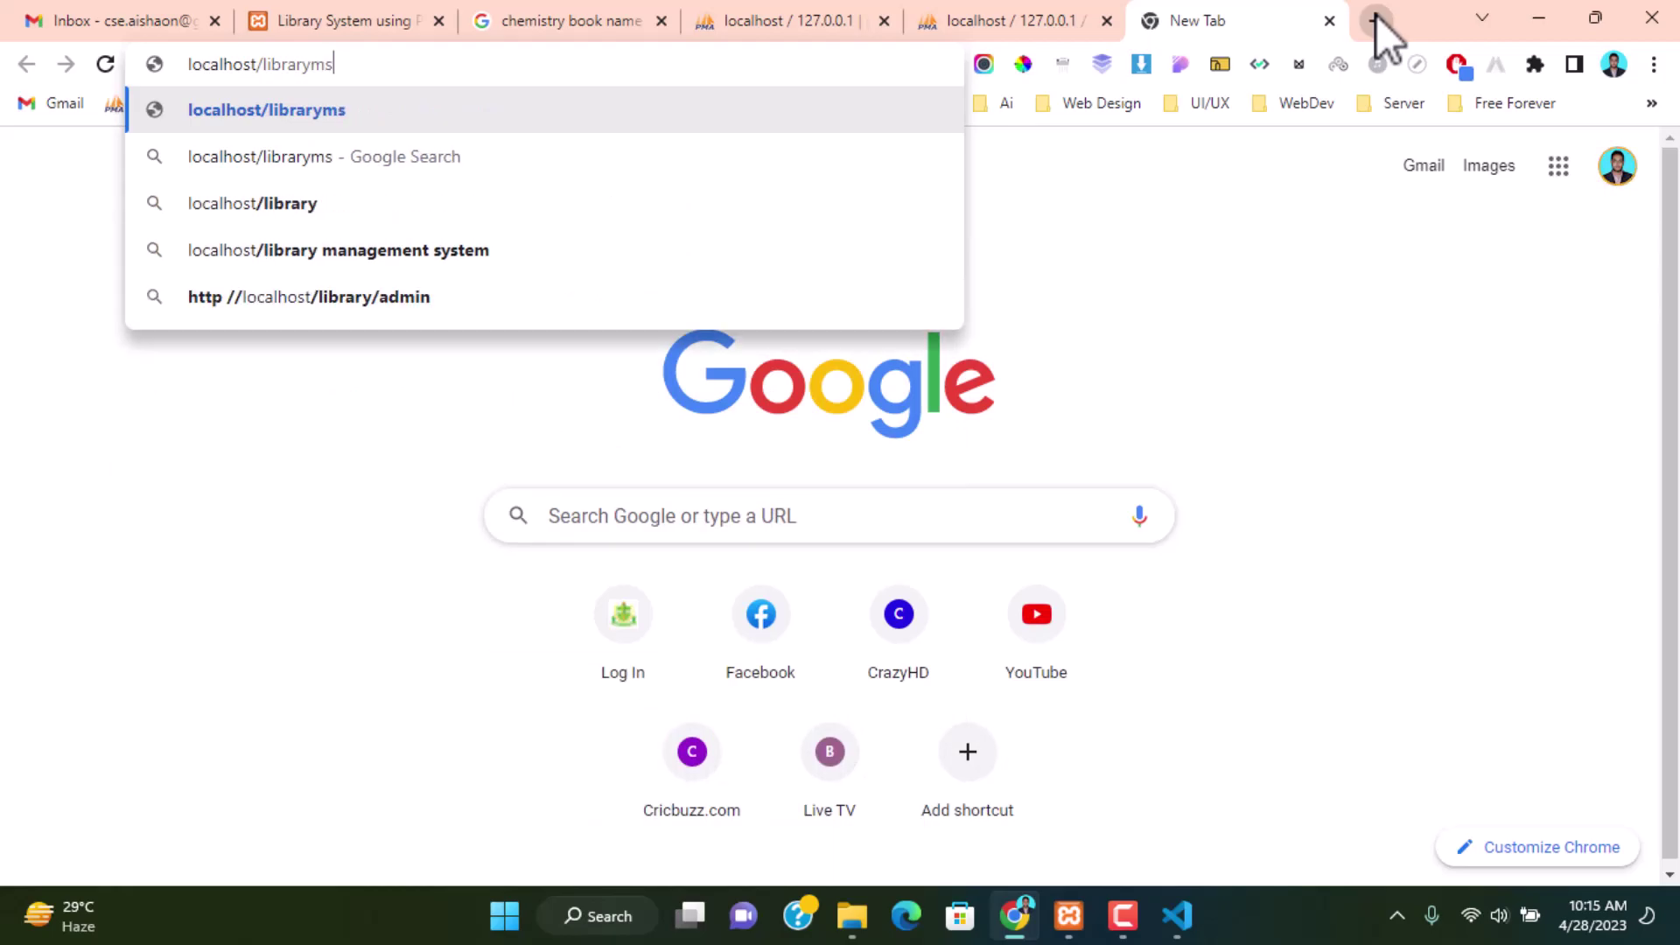
{"action": "key", "text": "Return"}
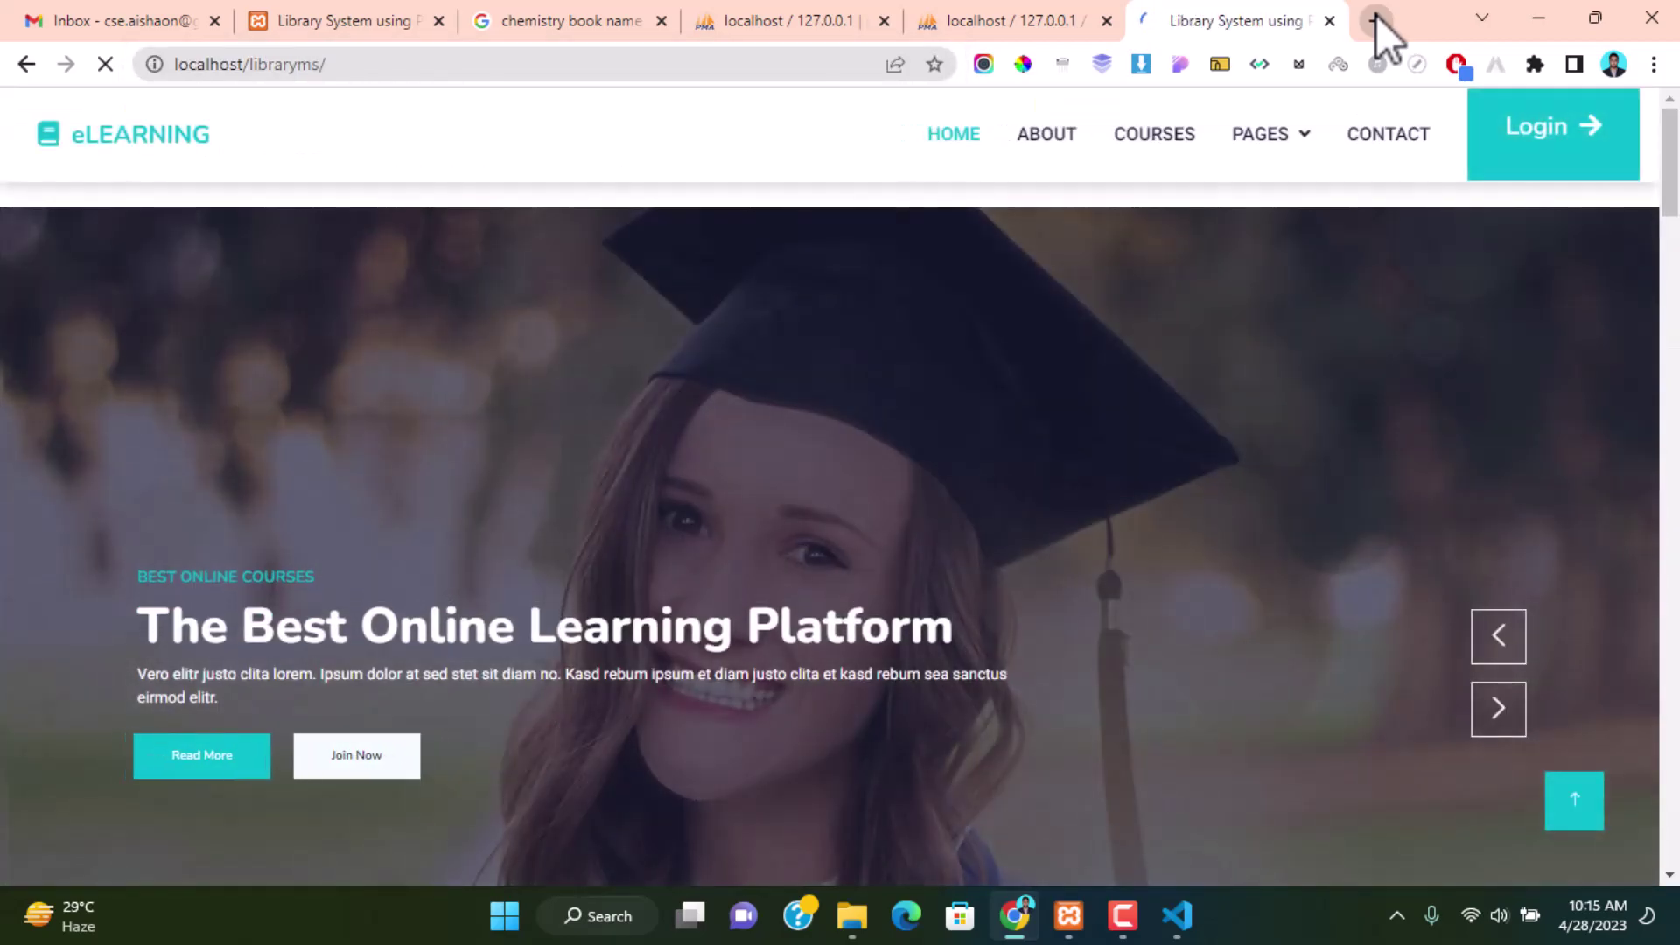
{"action": "scroll", "coordinate": [854, 333], "scroll_direction": "down", "scroll_amount": 3}
{"action": "scroll", "coordinate": [856, 337], "scroll_direction": "down", "scroll_amount": 11}
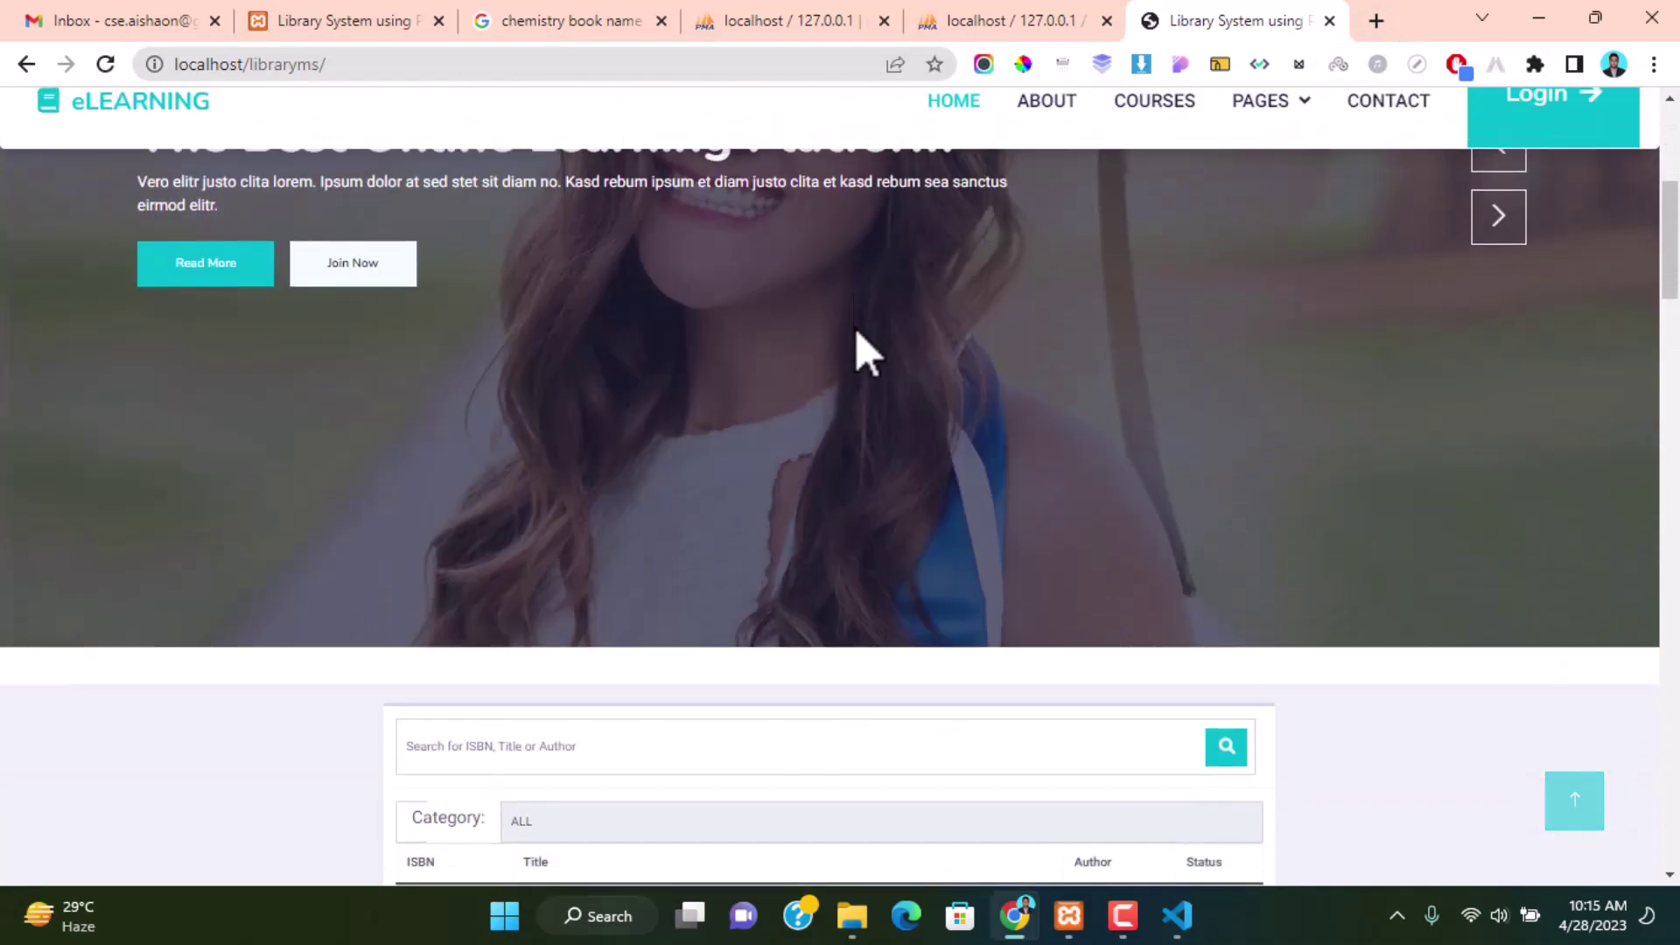
{"action": "scroll", "coordinate": [997, 398], "scroll_direction": "up", "scroll_amount": 7}
{"action": "scroll", "coordinate": [1002, 400], "scroll_direction": "up", "scroll_amount": 7}
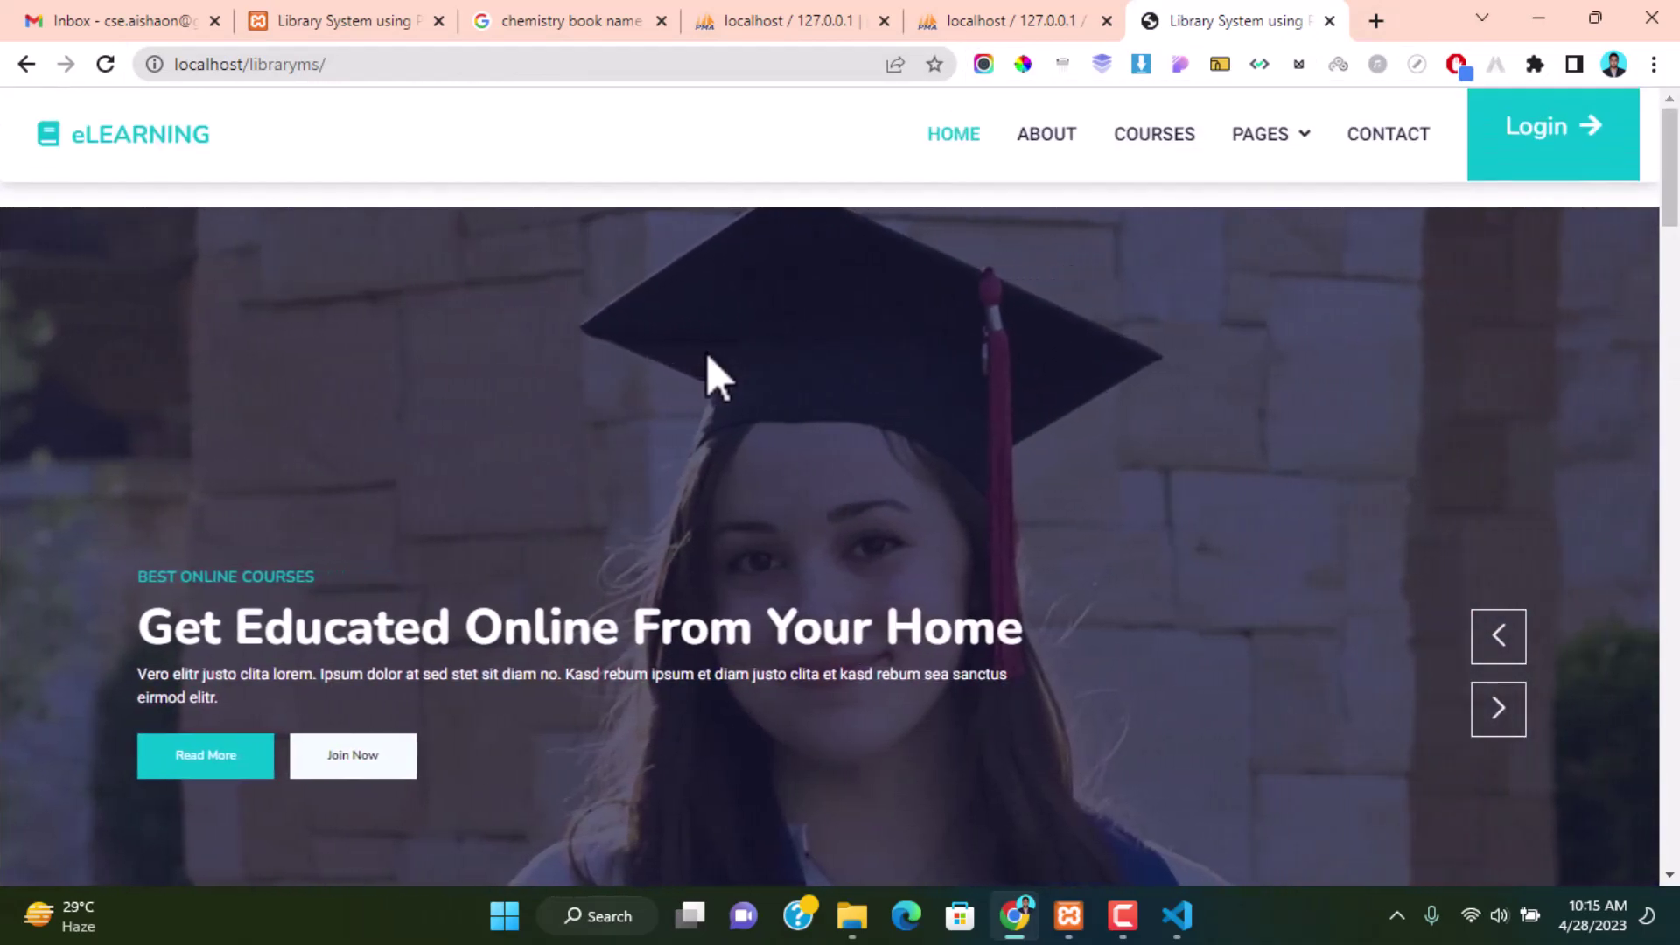
{"action": "scroll", "coordinate": [707, 354], "scroll_direction": "down", "scroll_amount": 10}
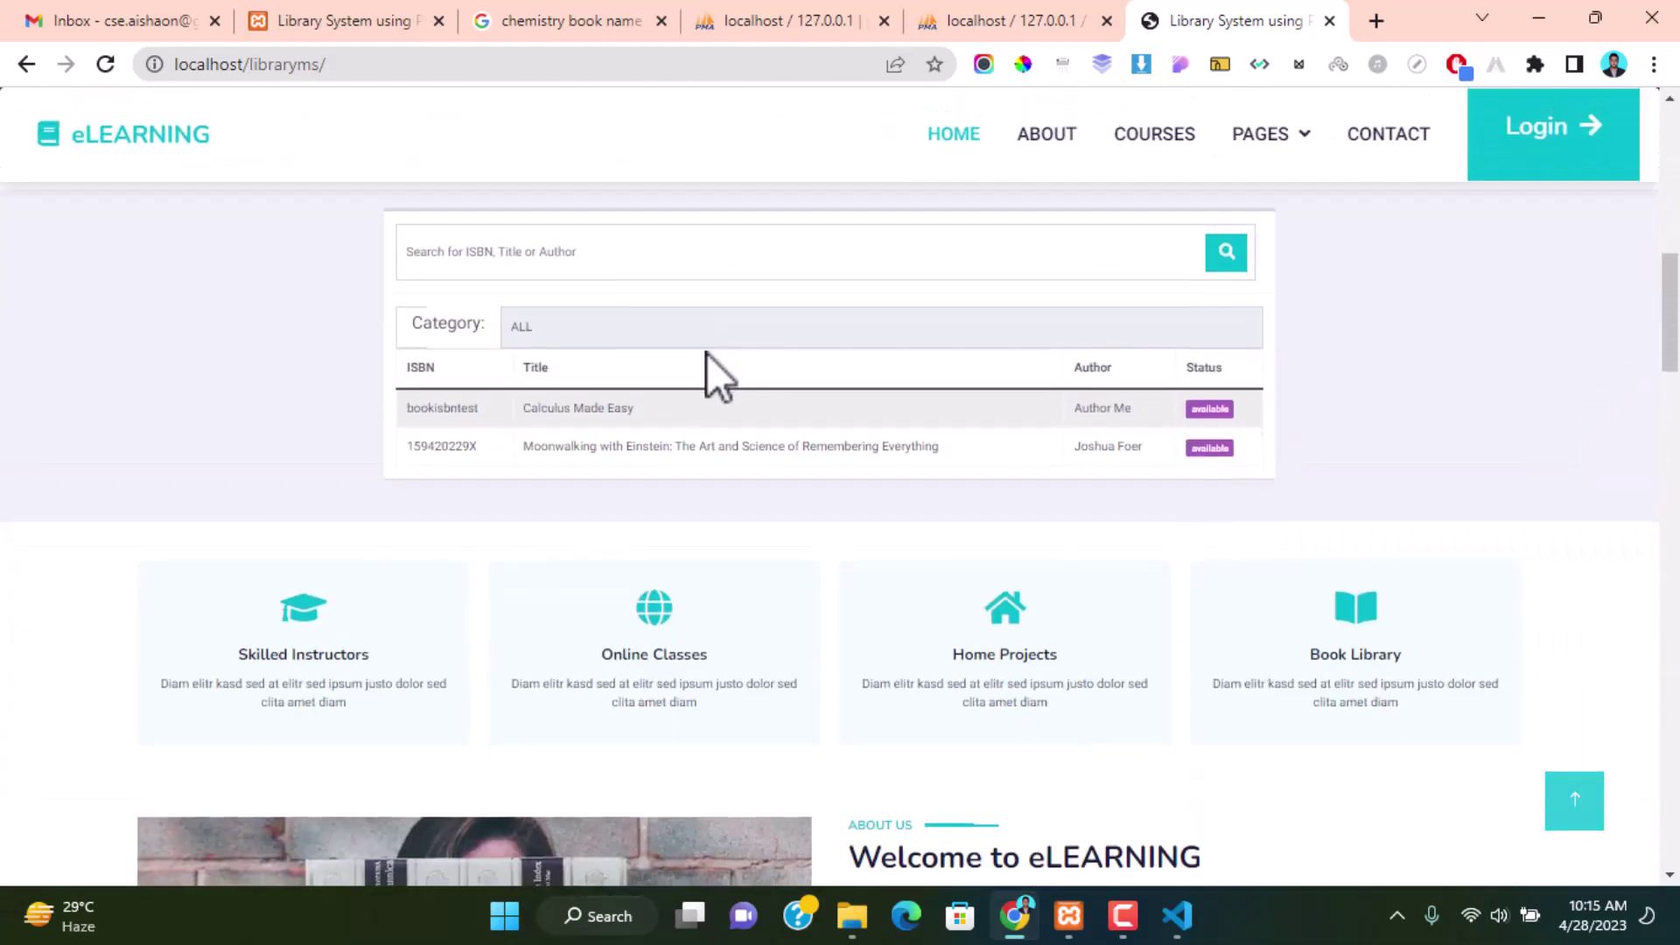
{"action": "scroll", "coordinate": [707, 354], "scroll_direction": "up", "scroll_amount": 7}
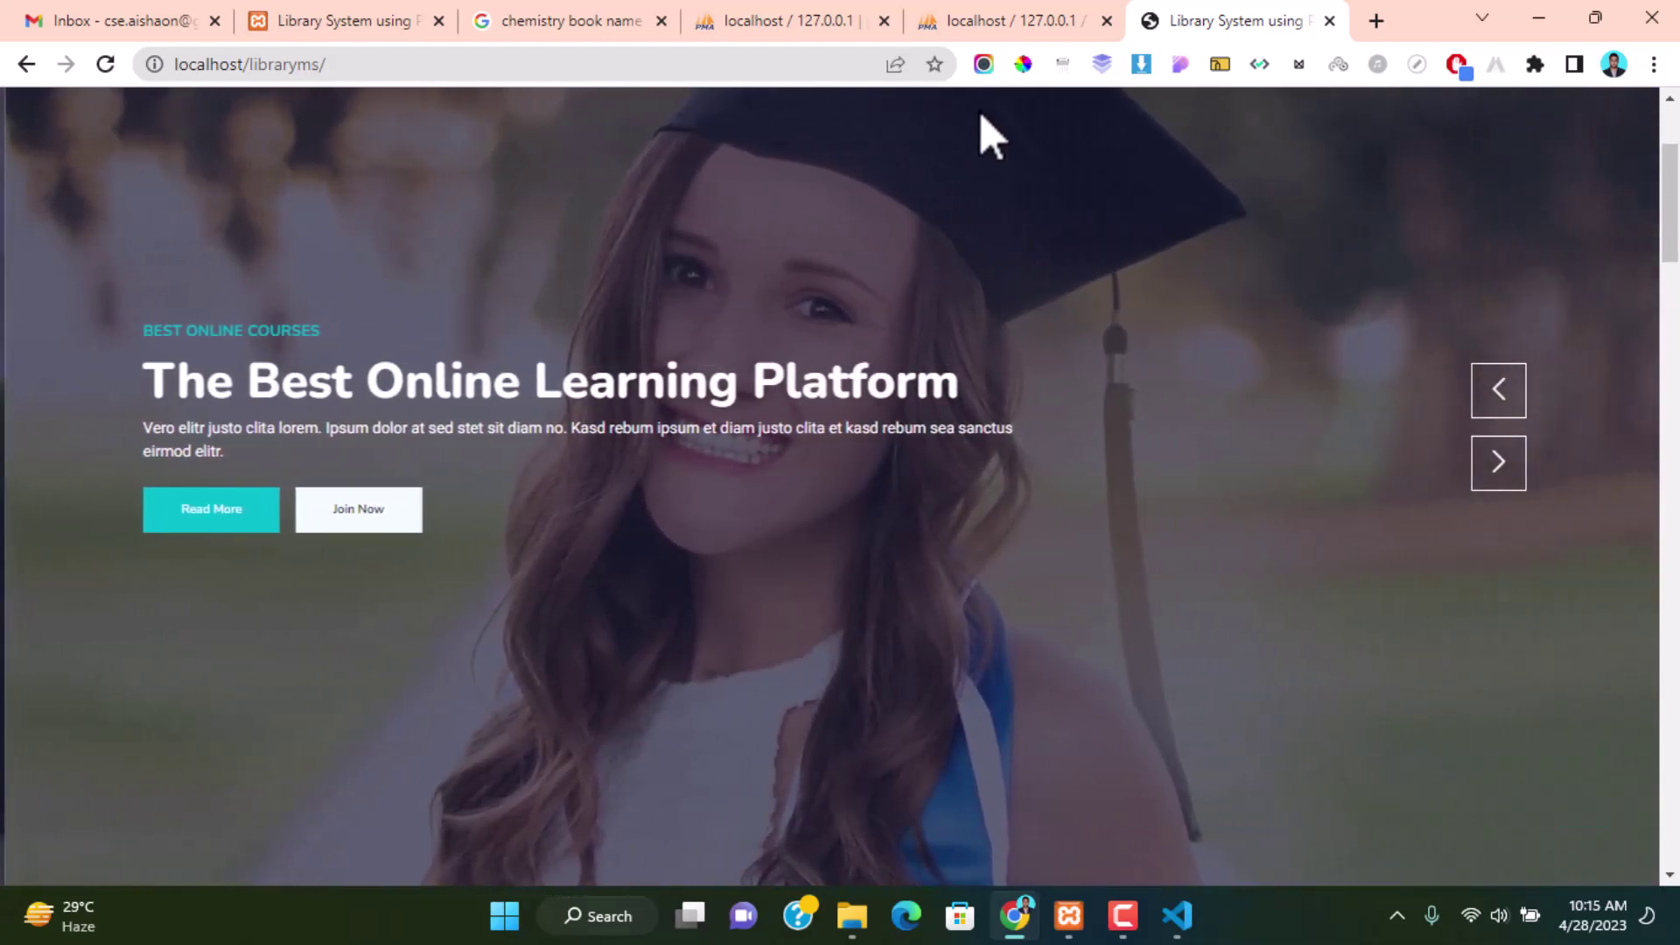
{"action": "scroll", "coordinate": [494, 282], "scroll_direction": "up", "scroll_amount": 3}
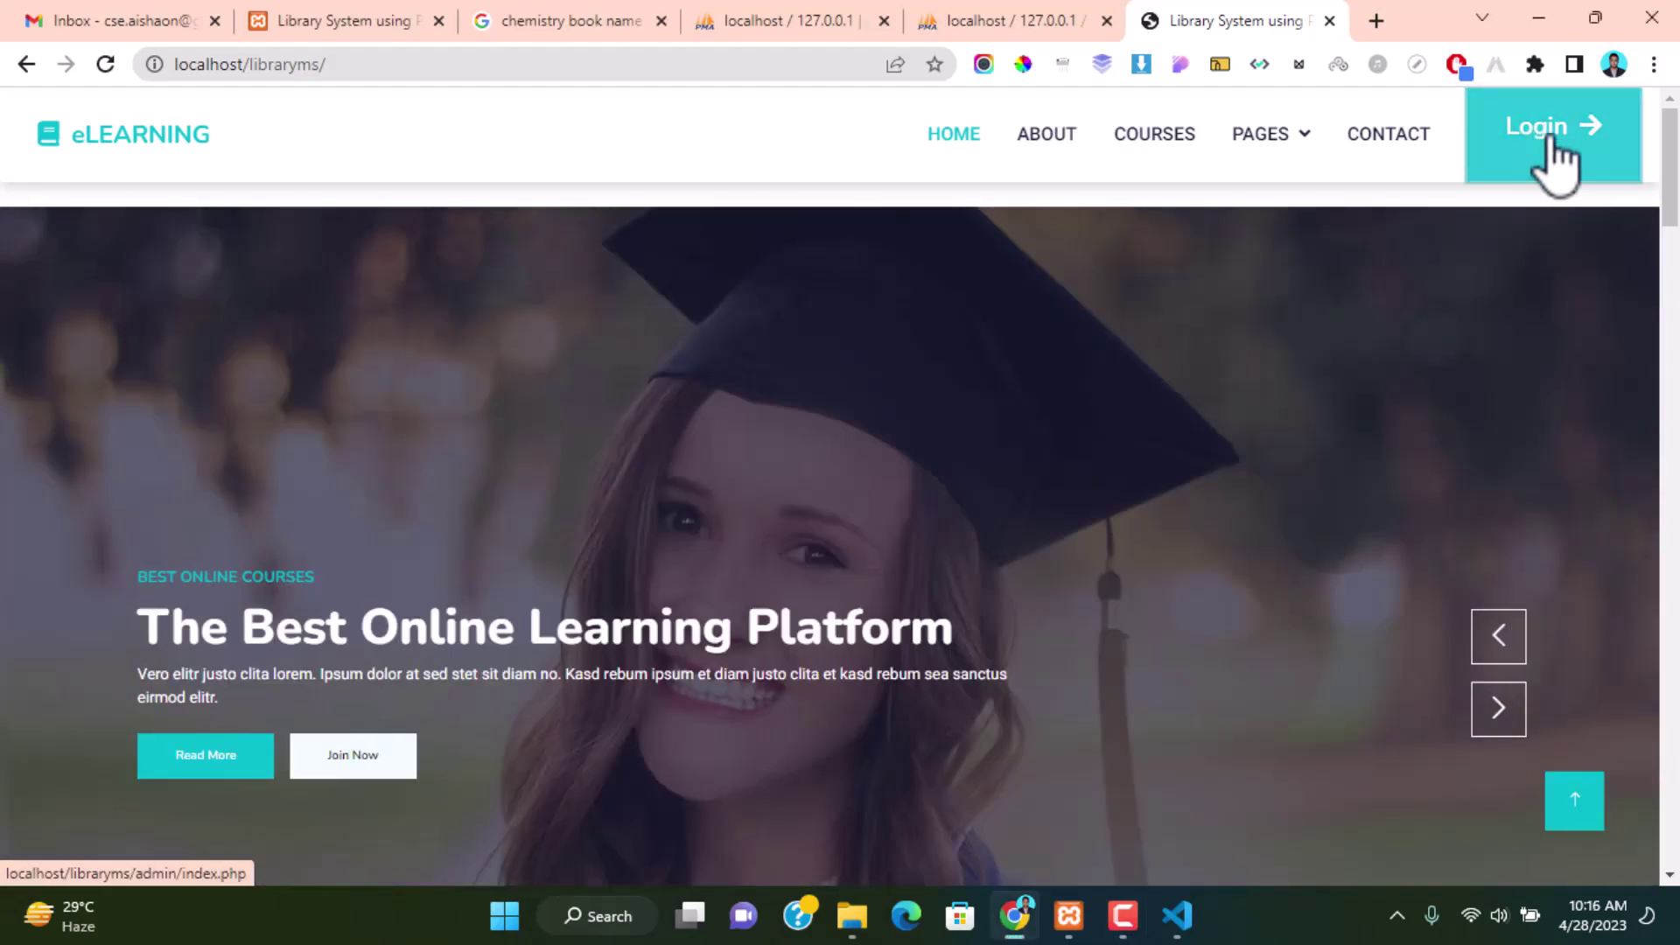
- Go to the Login page, replace the saved credentials with the admin username and password, and sign in
{"action": "left_click", "coordinate": [1549, 158]}
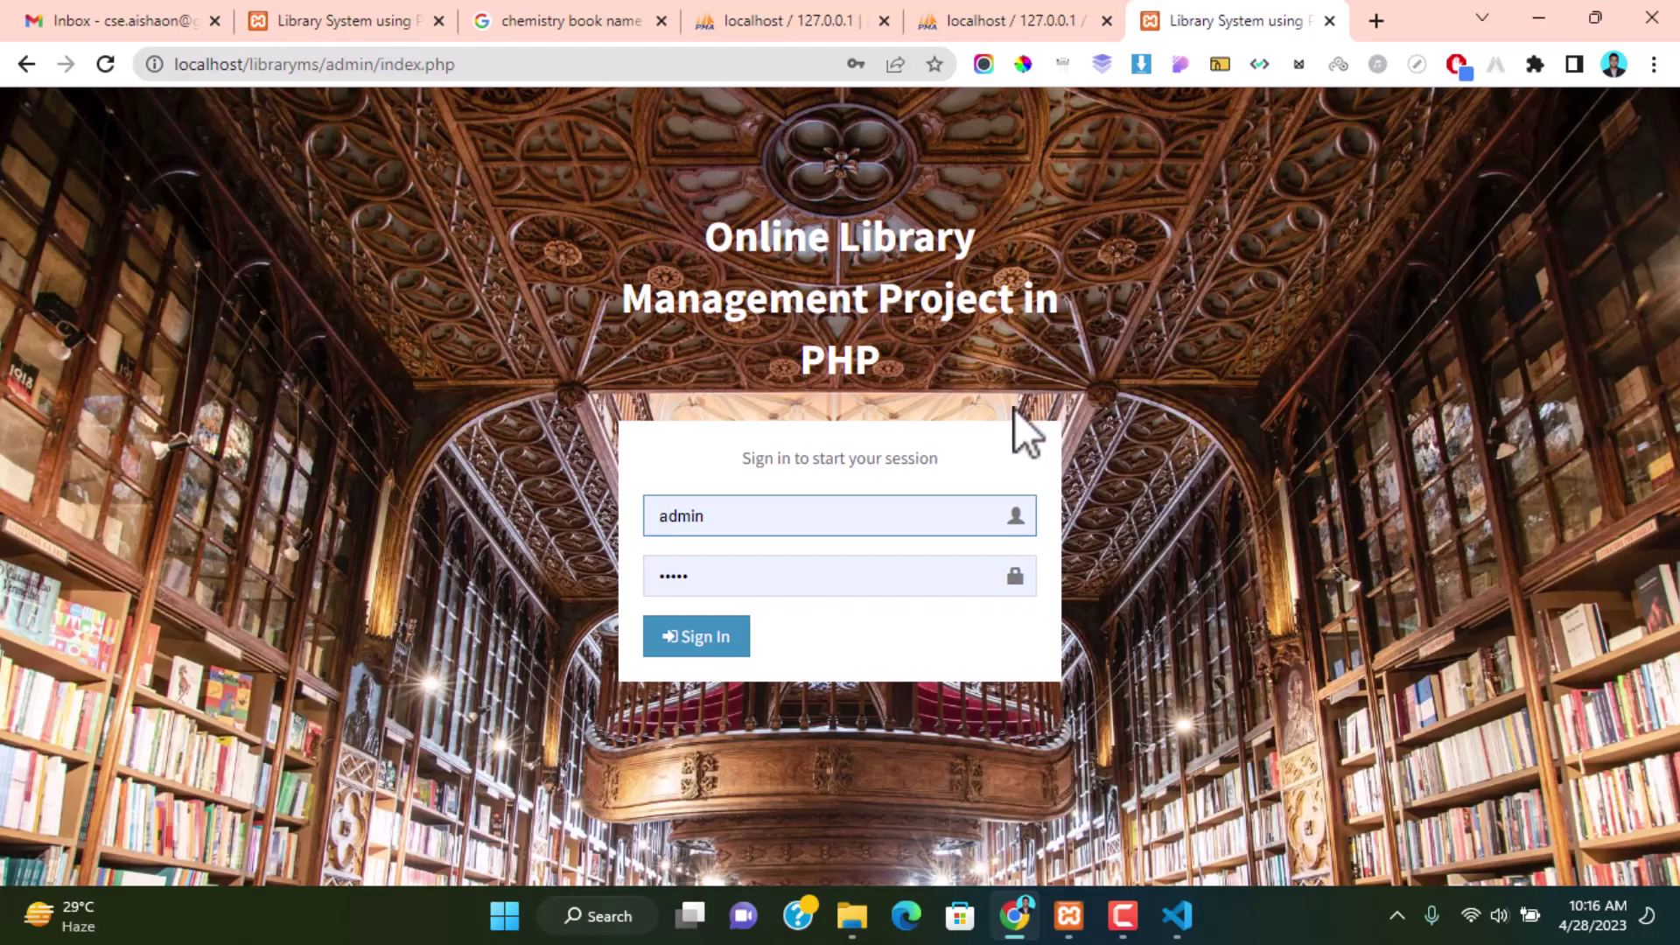
{"action": "left_click", "coordinate": [734, 515]}
{"action": "left_click_drag", "start_coordinate": [733, 515], "coordinate": [506, 525]}
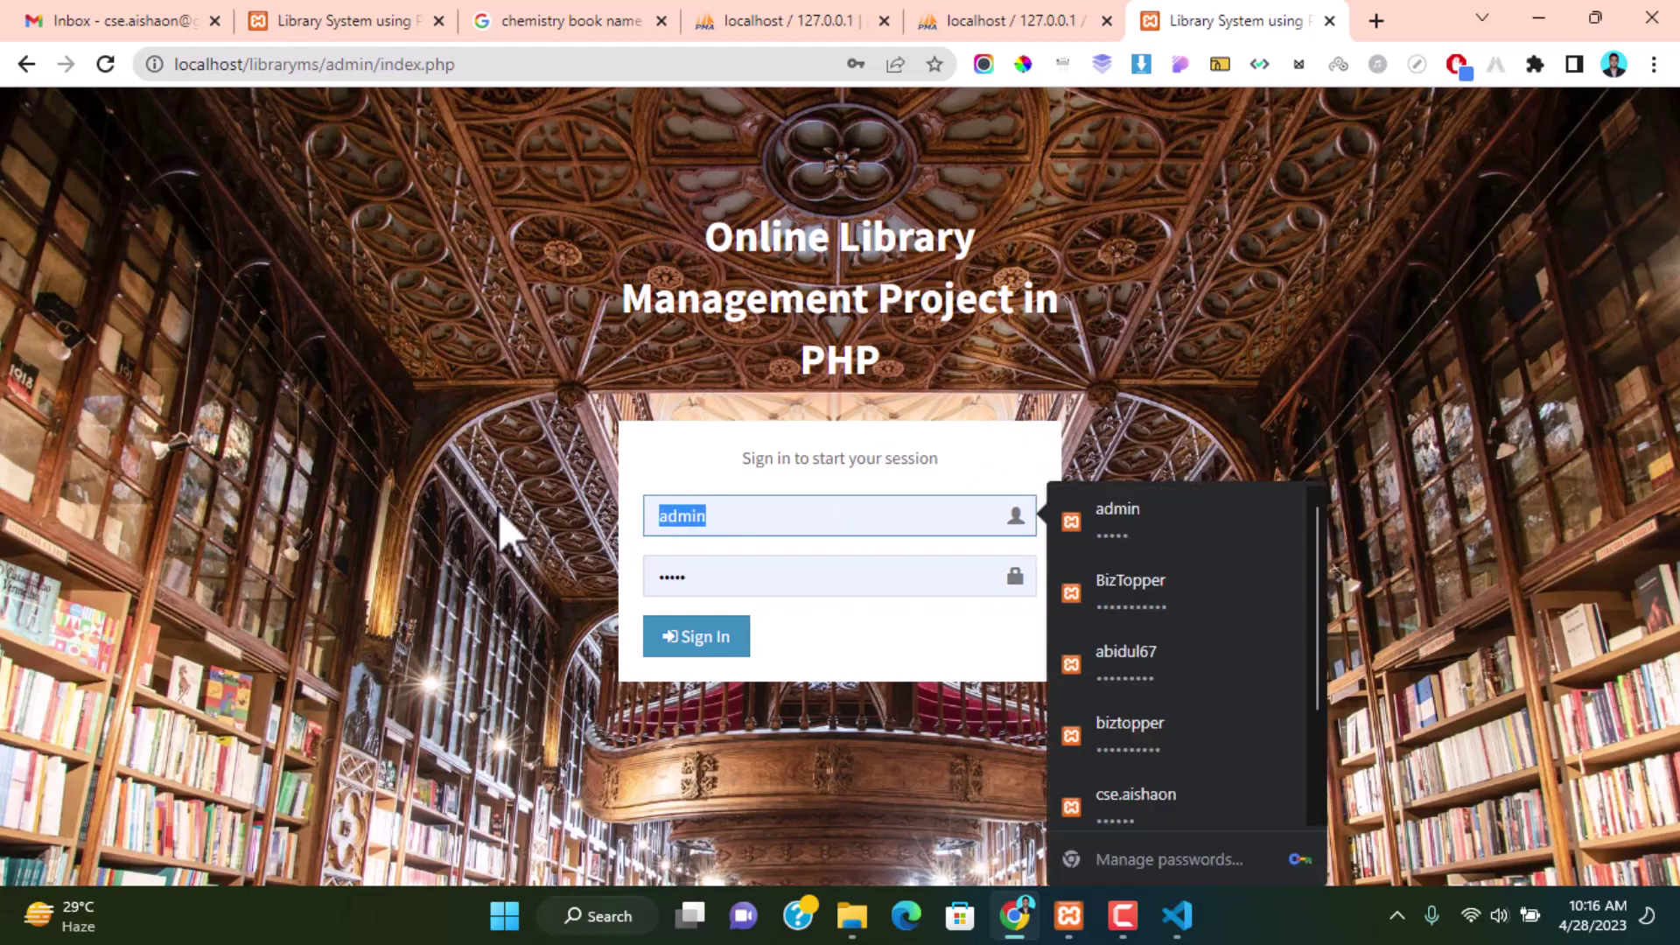
{"action": "left_click", "coordinate": [516, 525]}
{"action": "left_click_drag", "start_coordinate": [720, 573], "coordinate": [506, 604]}
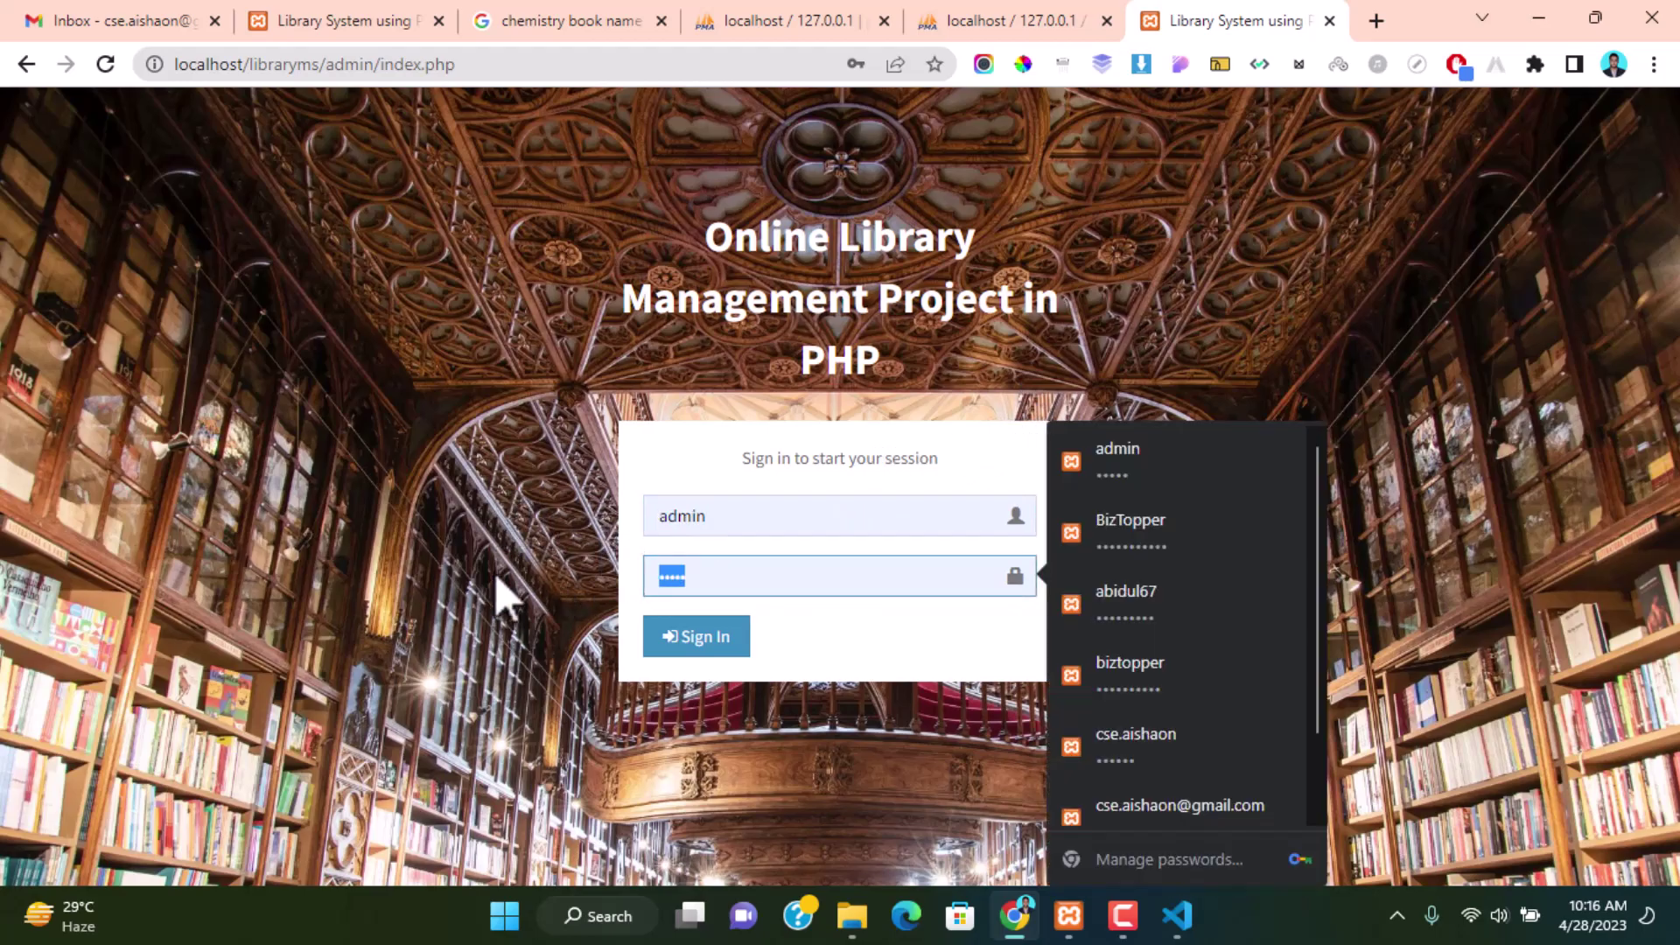
{"action": "type", "text": "ad"}
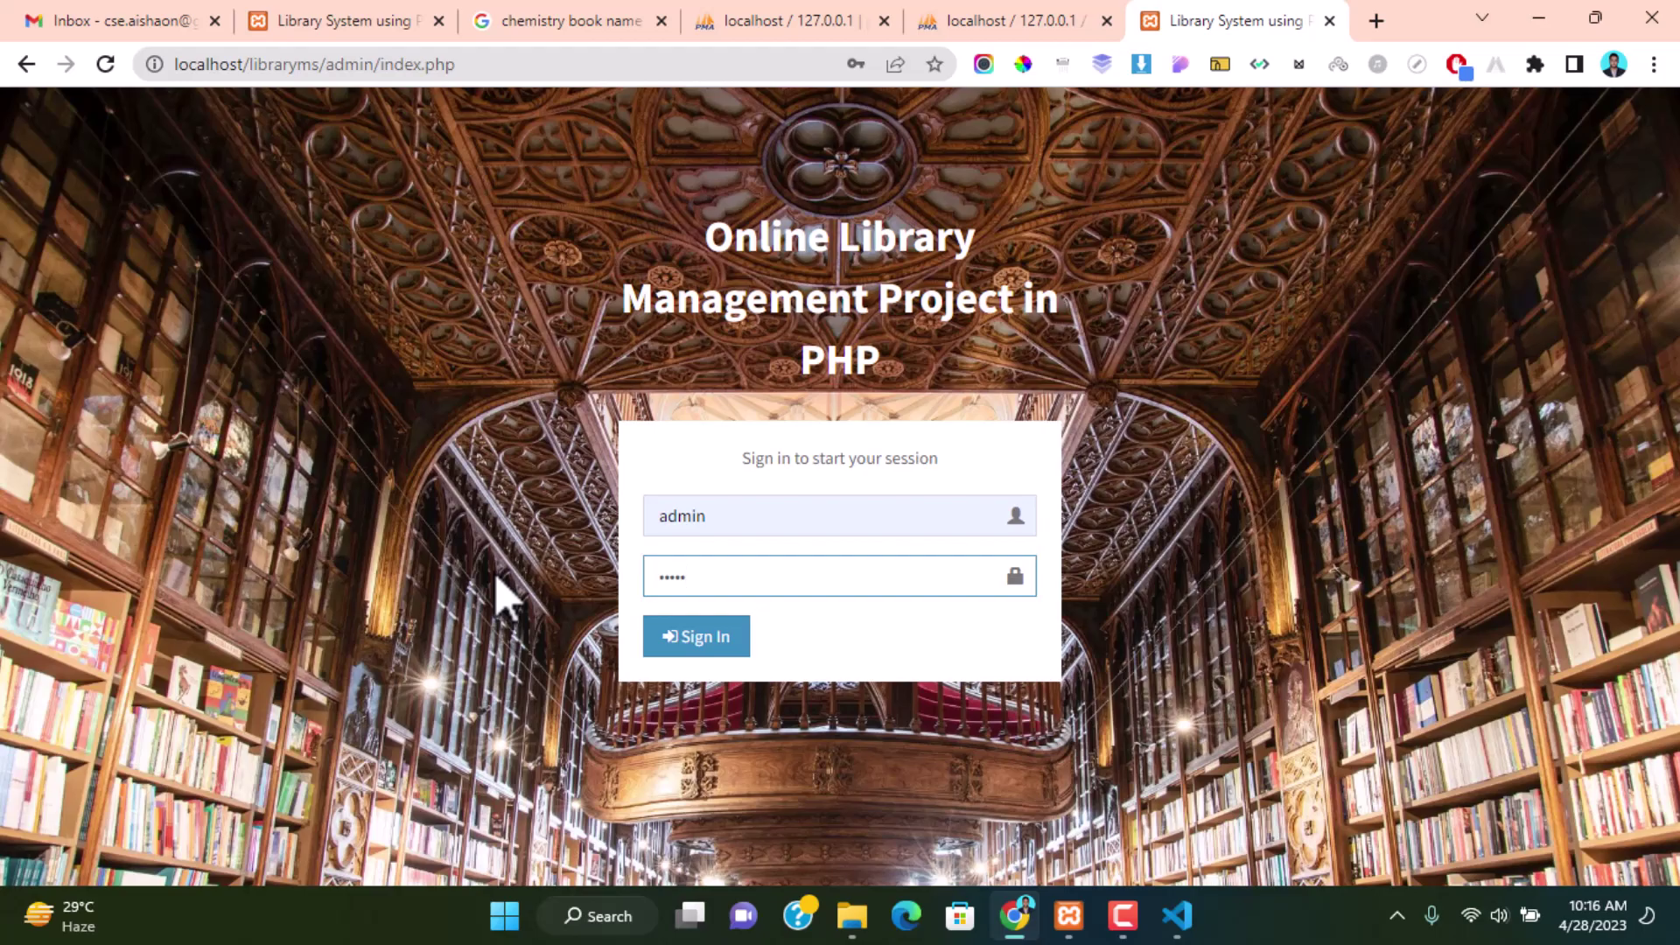
{"action": "left_click", "coordinate": [701, 648]}
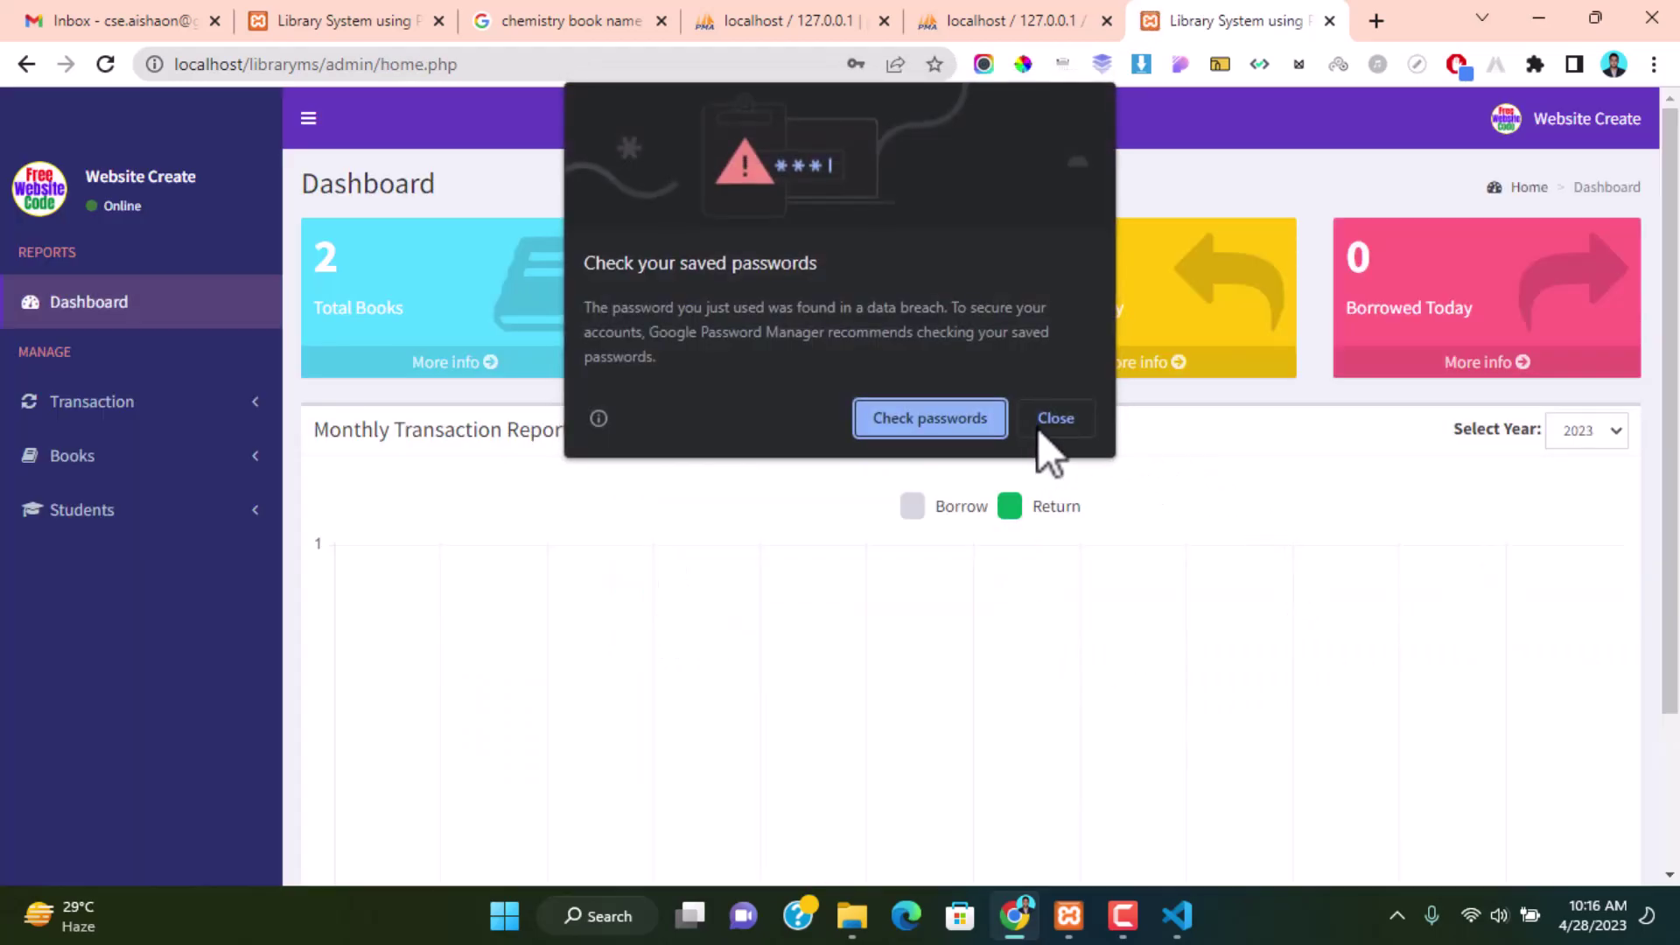
- Close Chrome's saved-password warning and expand the Books menu in the sidebar
{"action": "left_click", "coordinate": [1053, 418]}
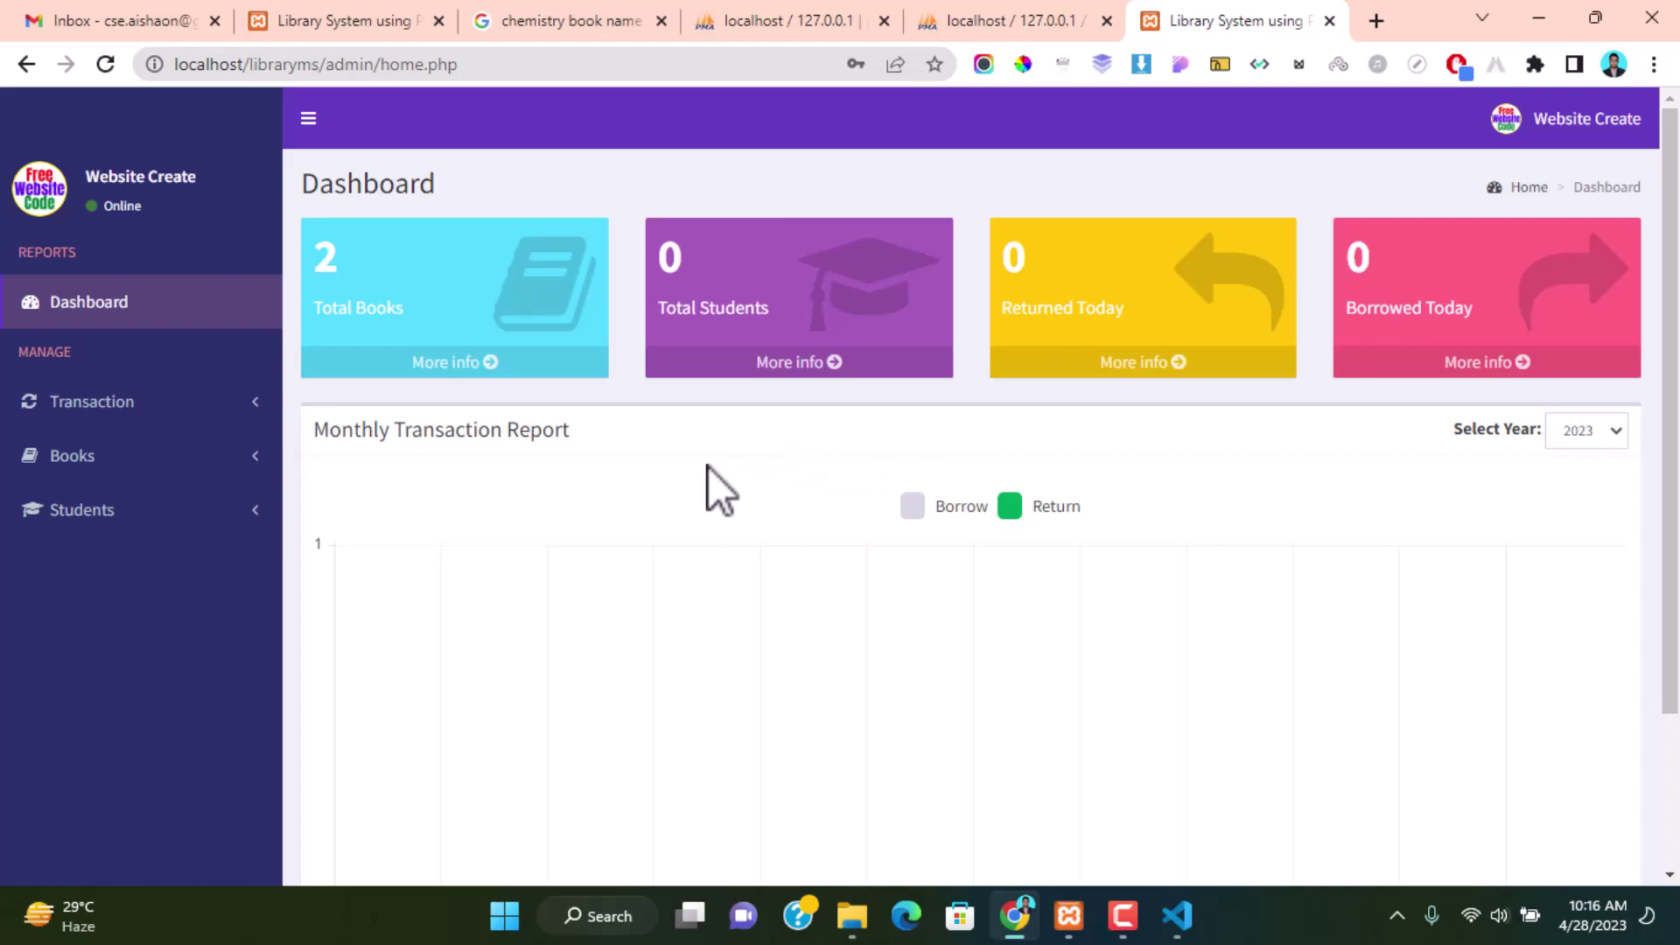
{"action": "left_click", "coordinate": [121, 462]}
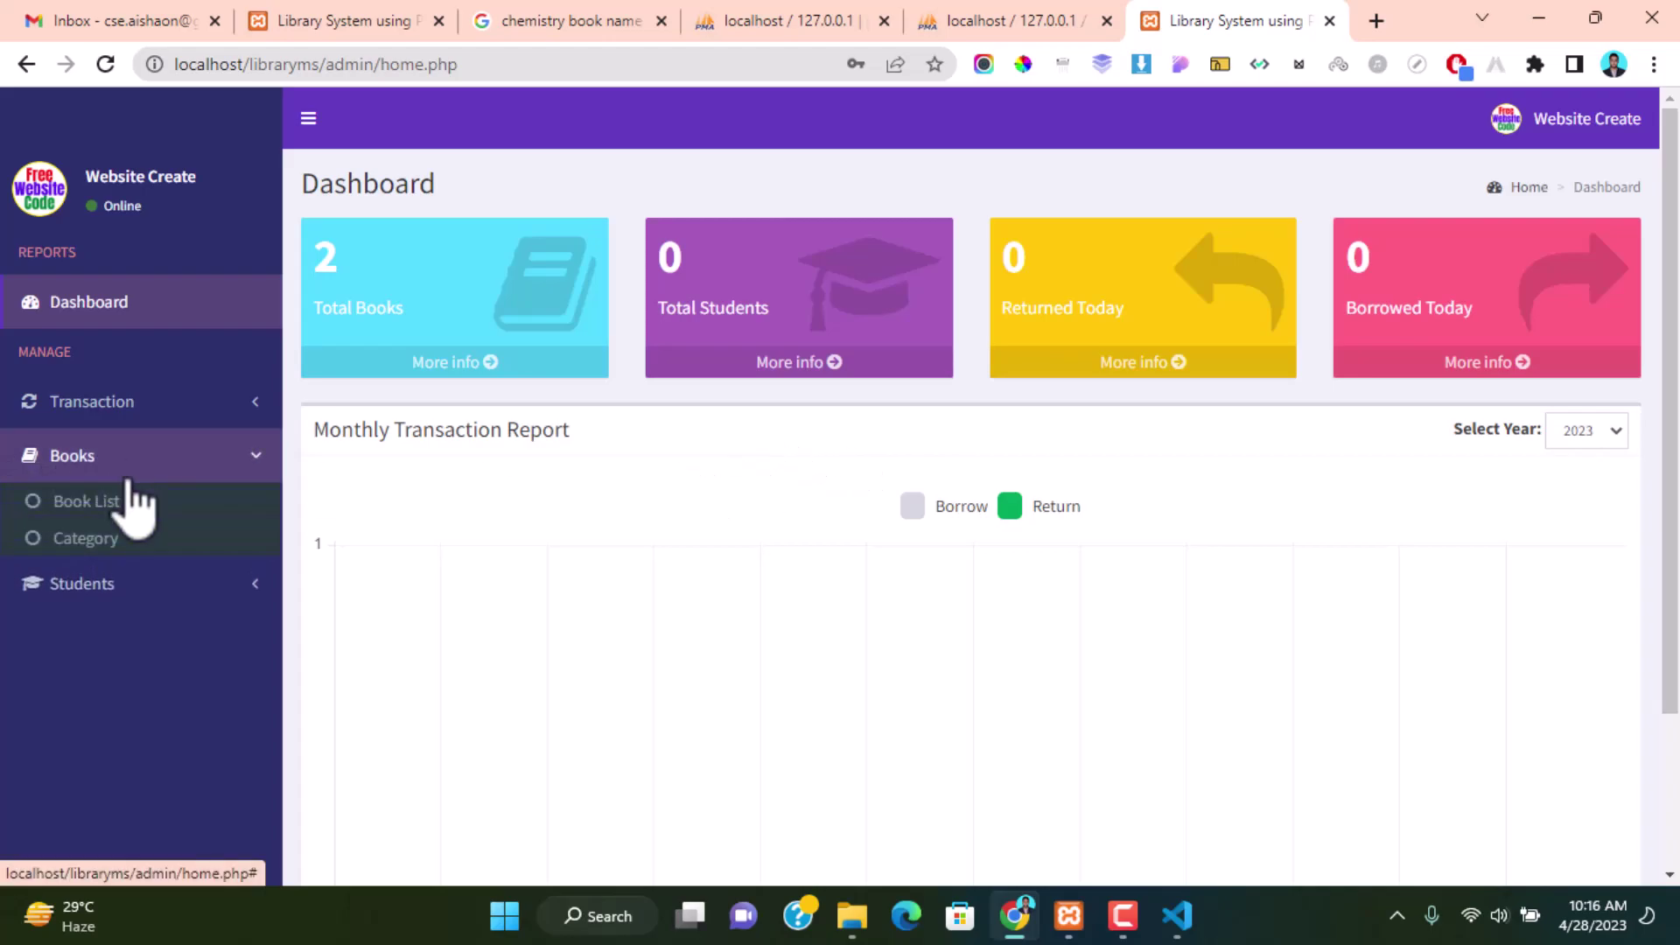
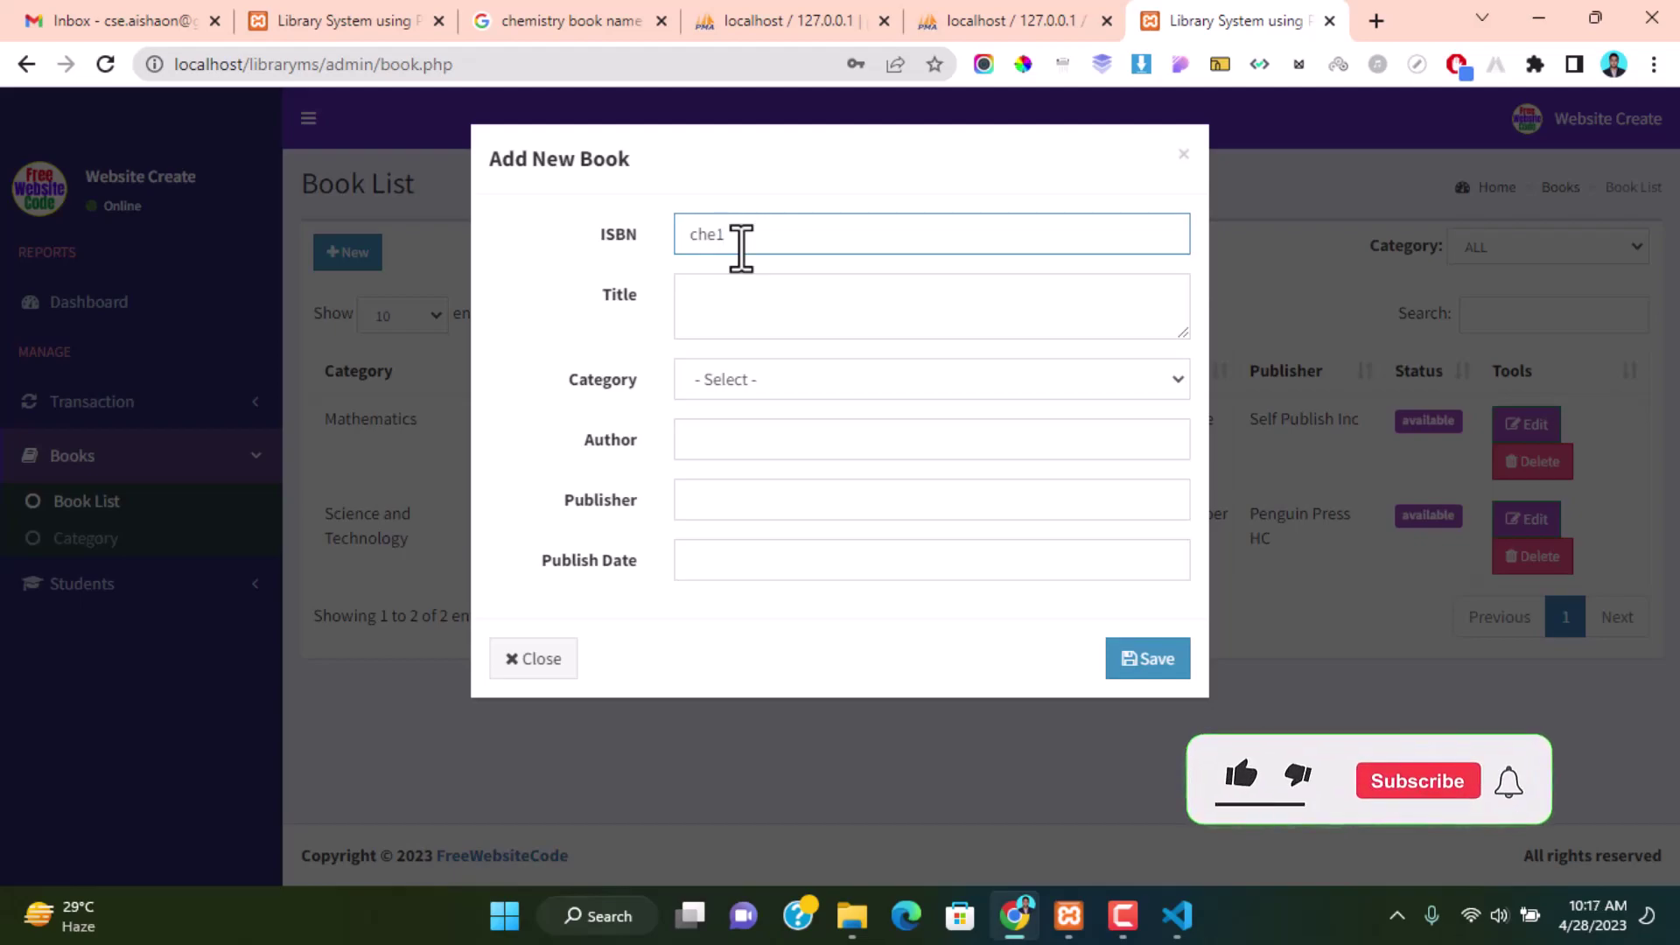
- Enter ISBN che01 and the title Chemistry Experiment in the new book form
{"action": "type", "text": "01"}
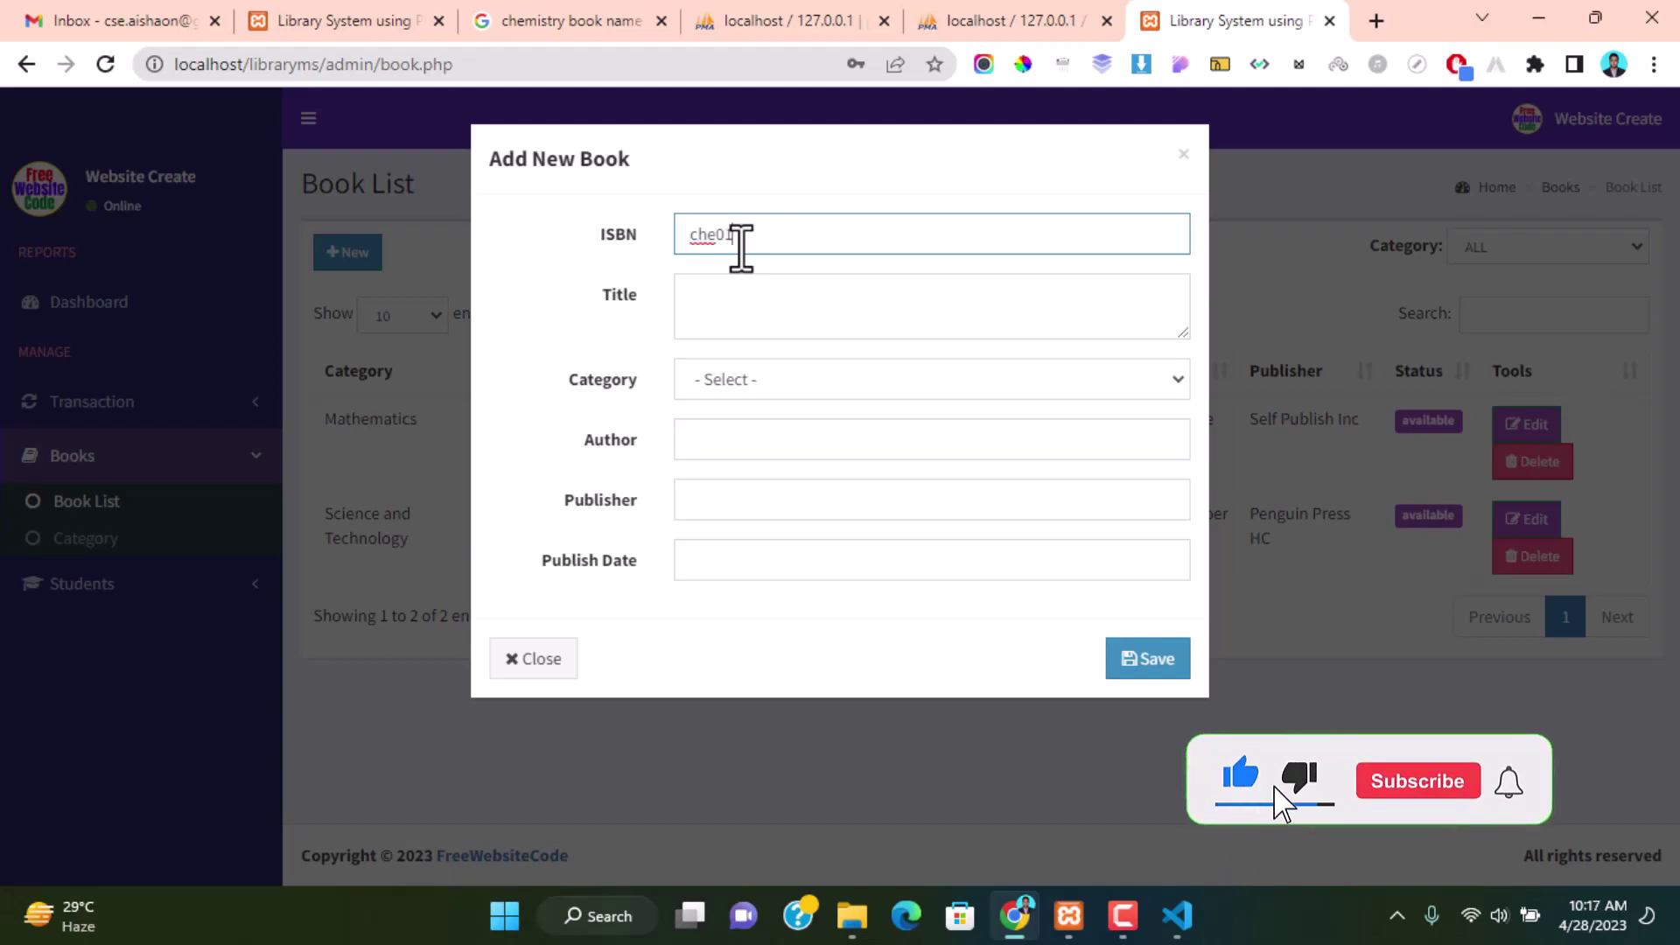
{"action": "left_click", "coordinate": [713, 313]}
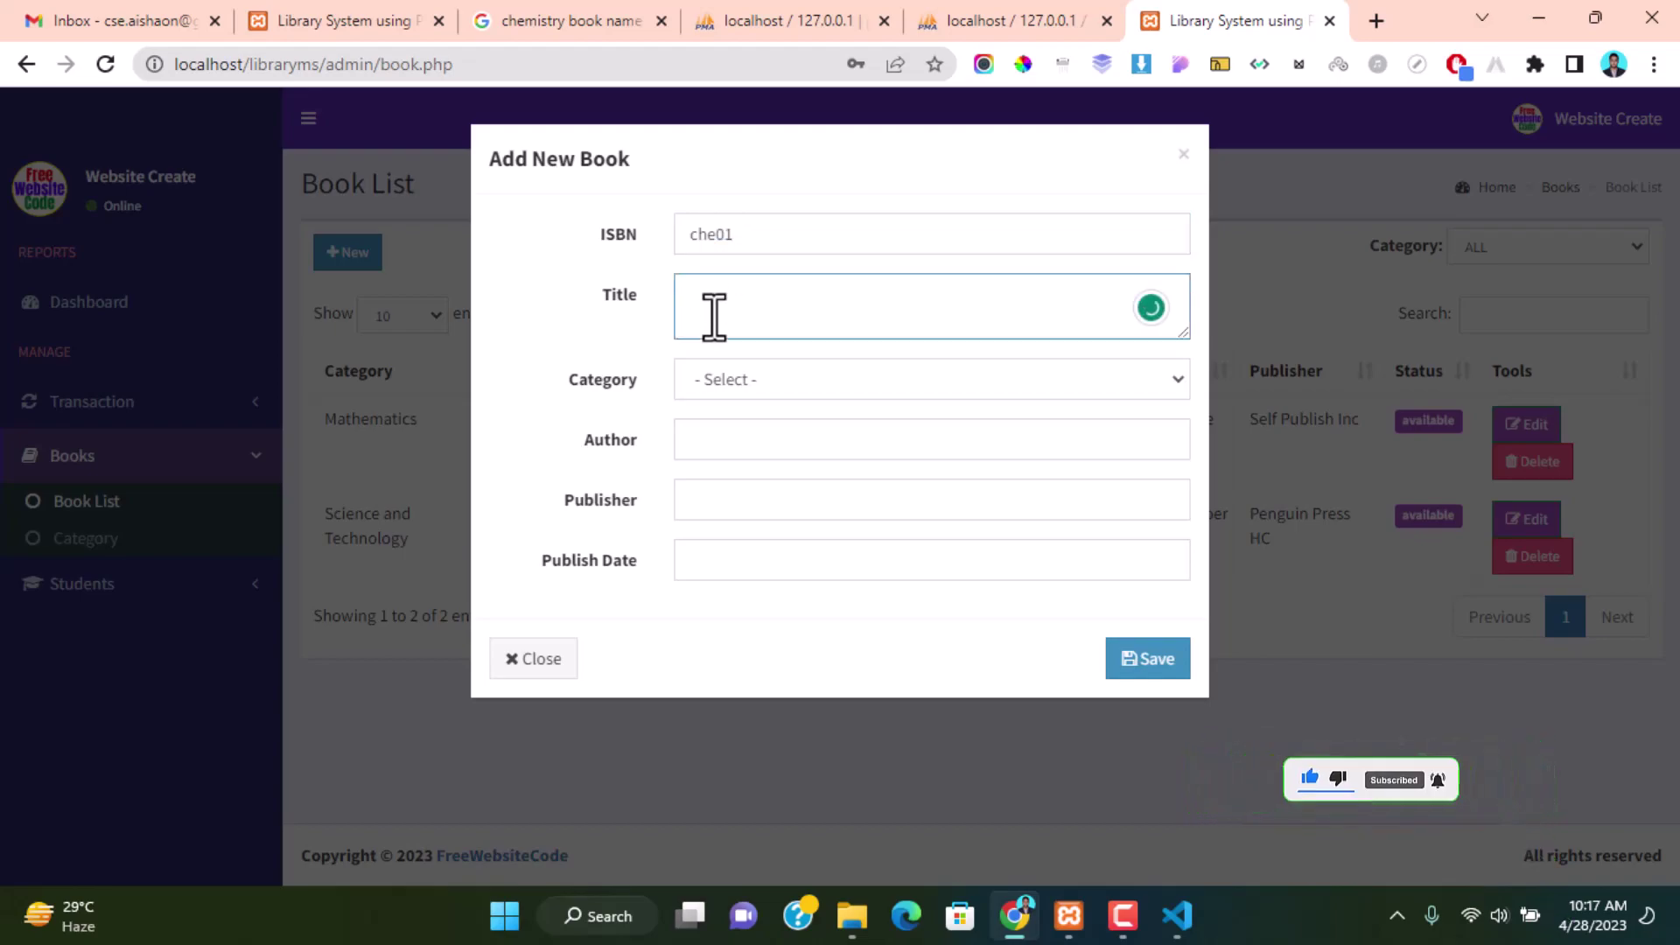
{"action": "type", "text": "Chemistry"}
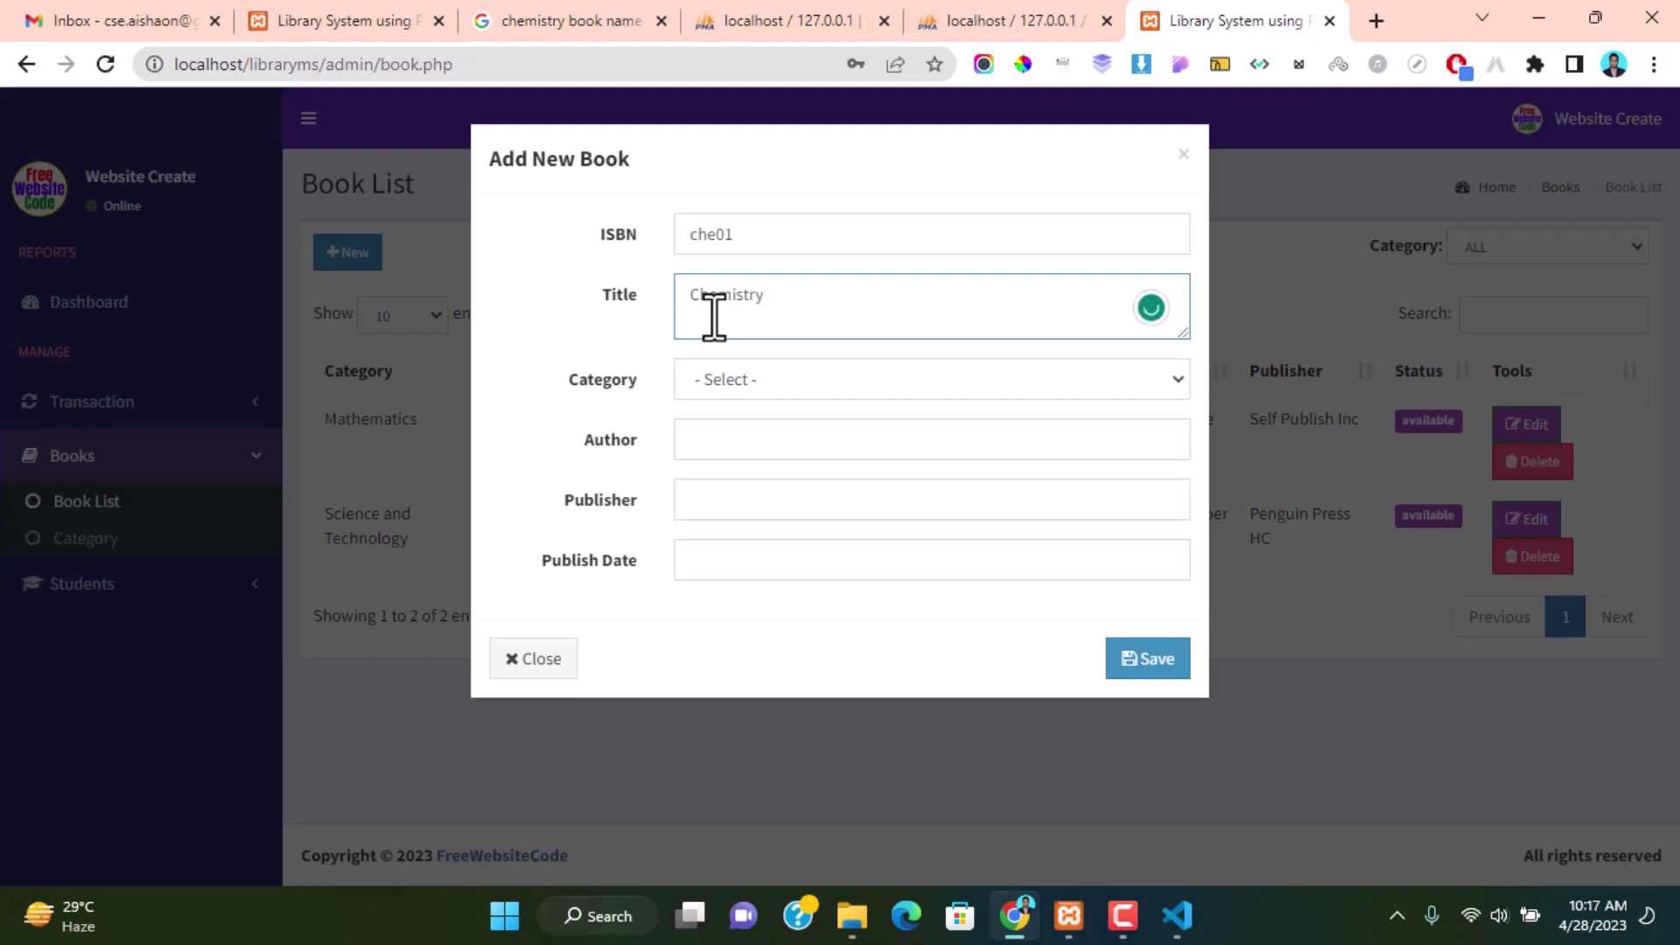
{"action": "type", "text": " Experiment"}
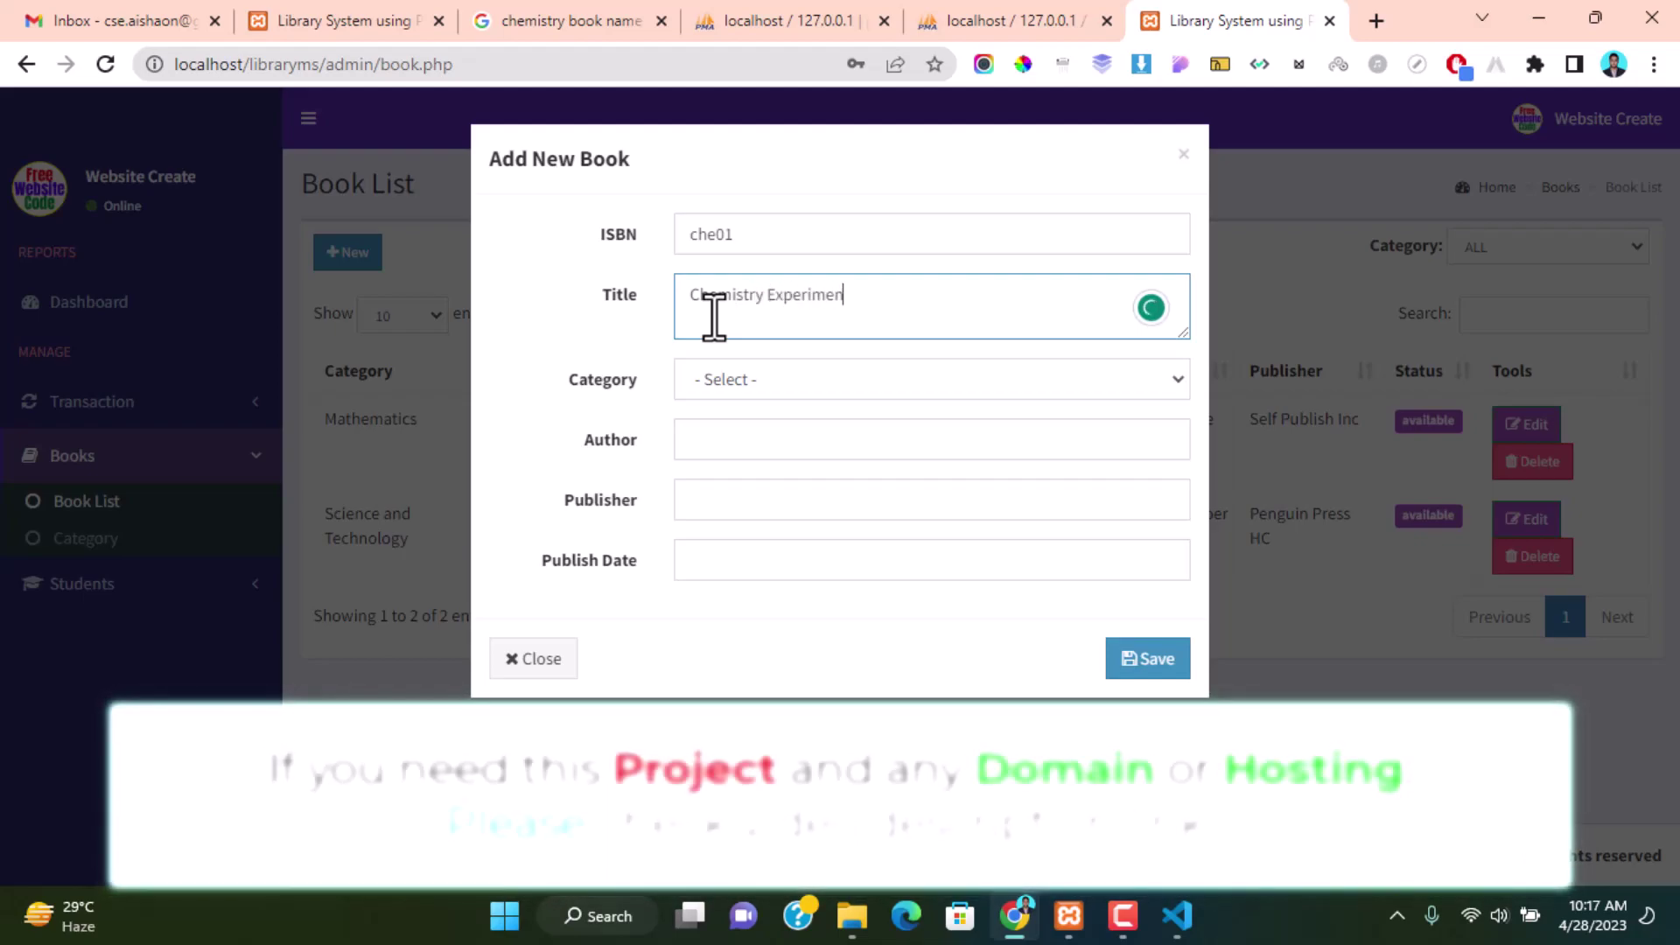
- Set category Engineering, the author, publisher Website Create LTD, publish date 2023-04-30, and save
{"action": "left_click", "coordinate": [723, 394]}
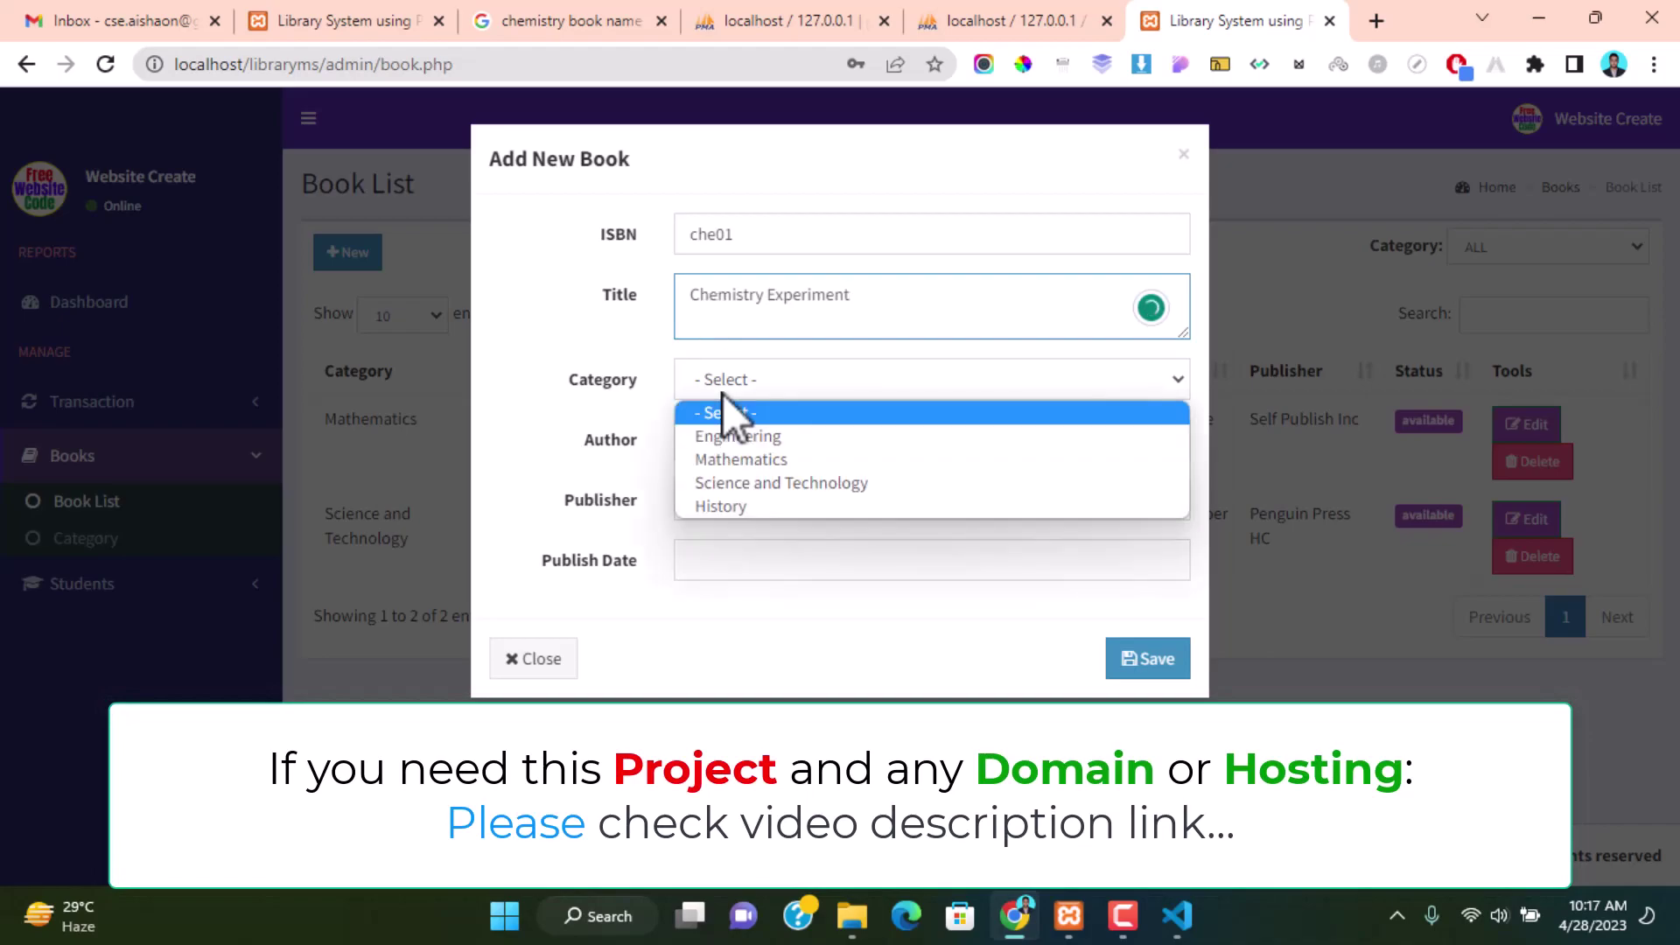
{"action": "left_click", "coordinate": [754, 438]}
{"action": "left_click", "coordinate": [715, 446]}
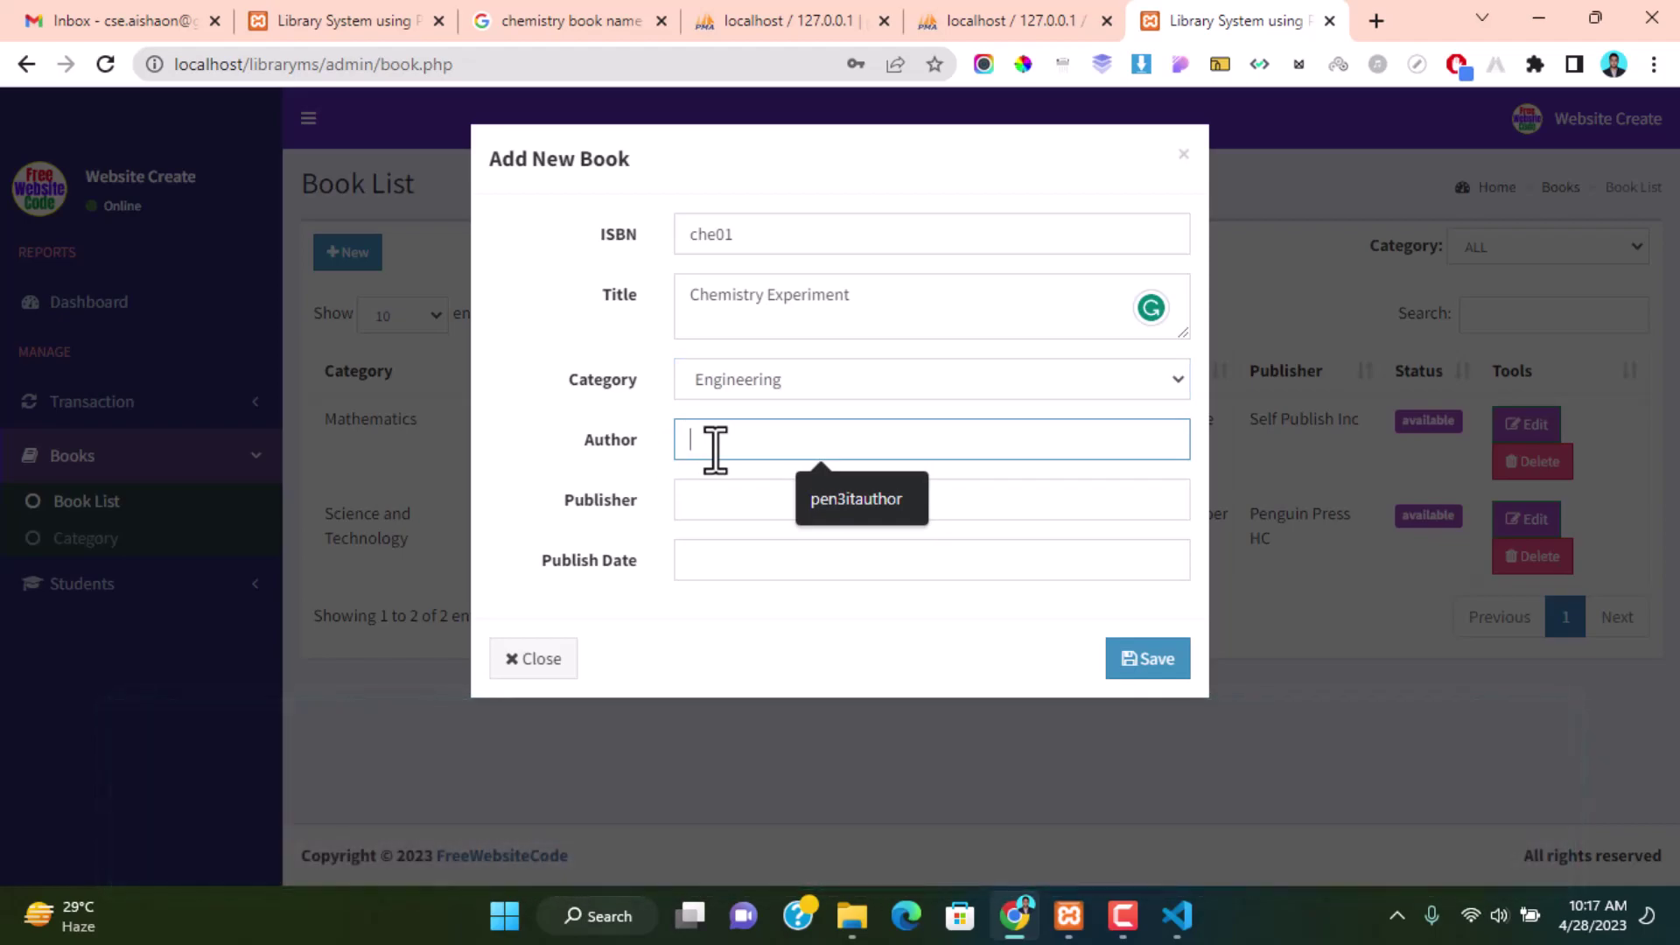
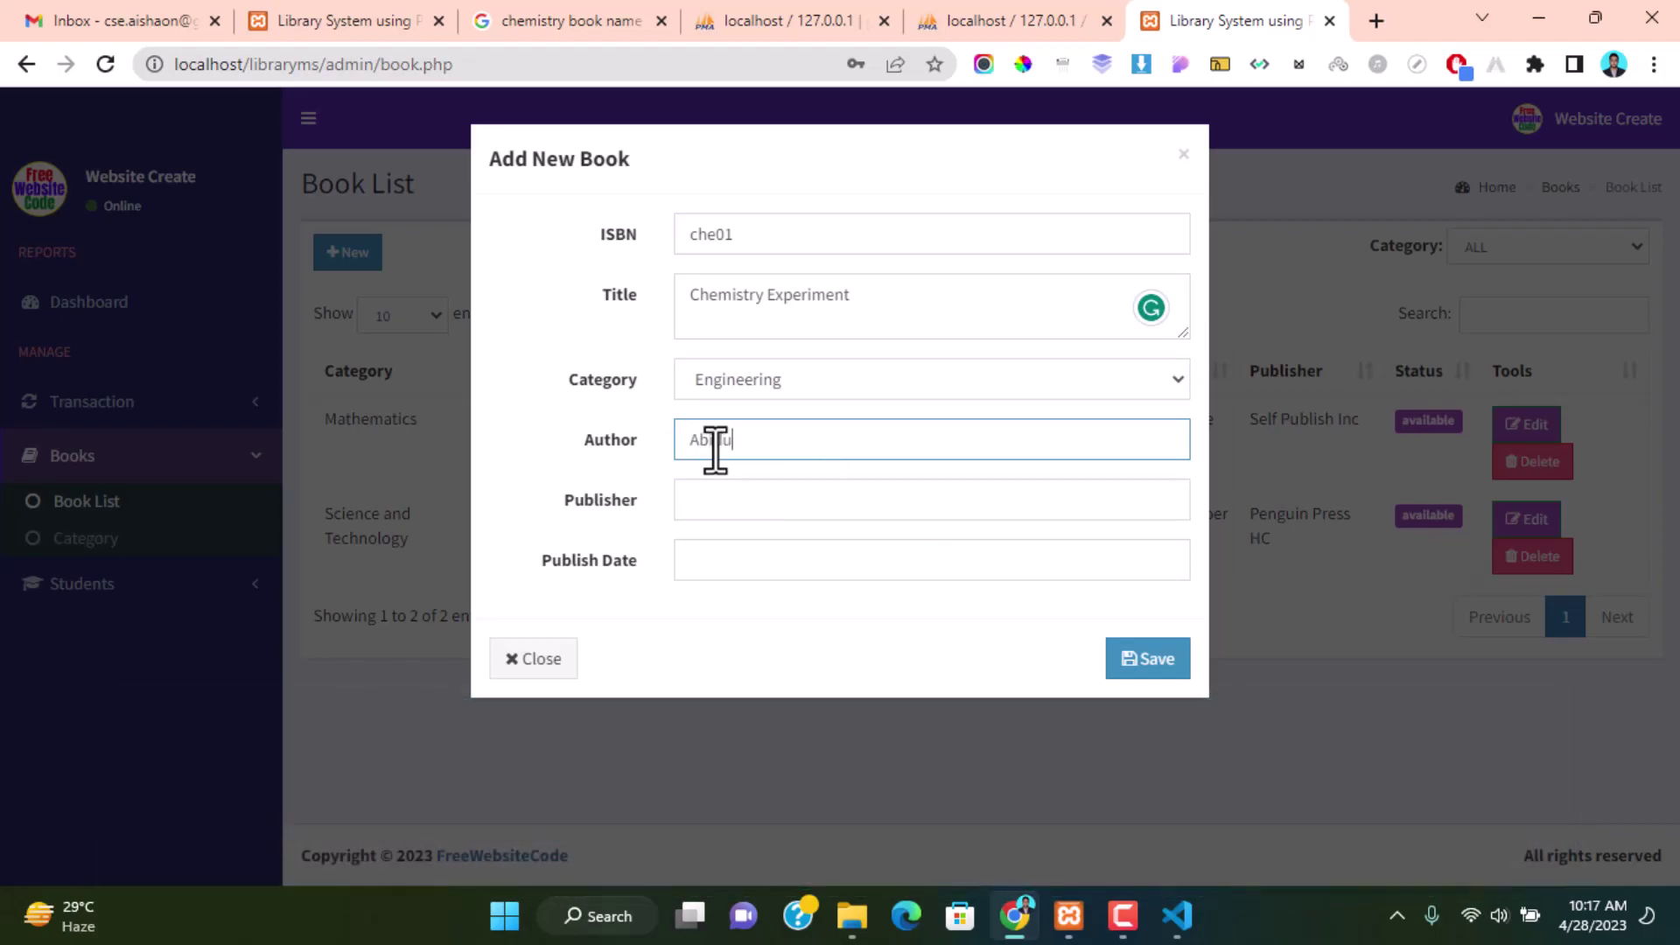
{"action": "left_click", "coordinate": [726, 507]}
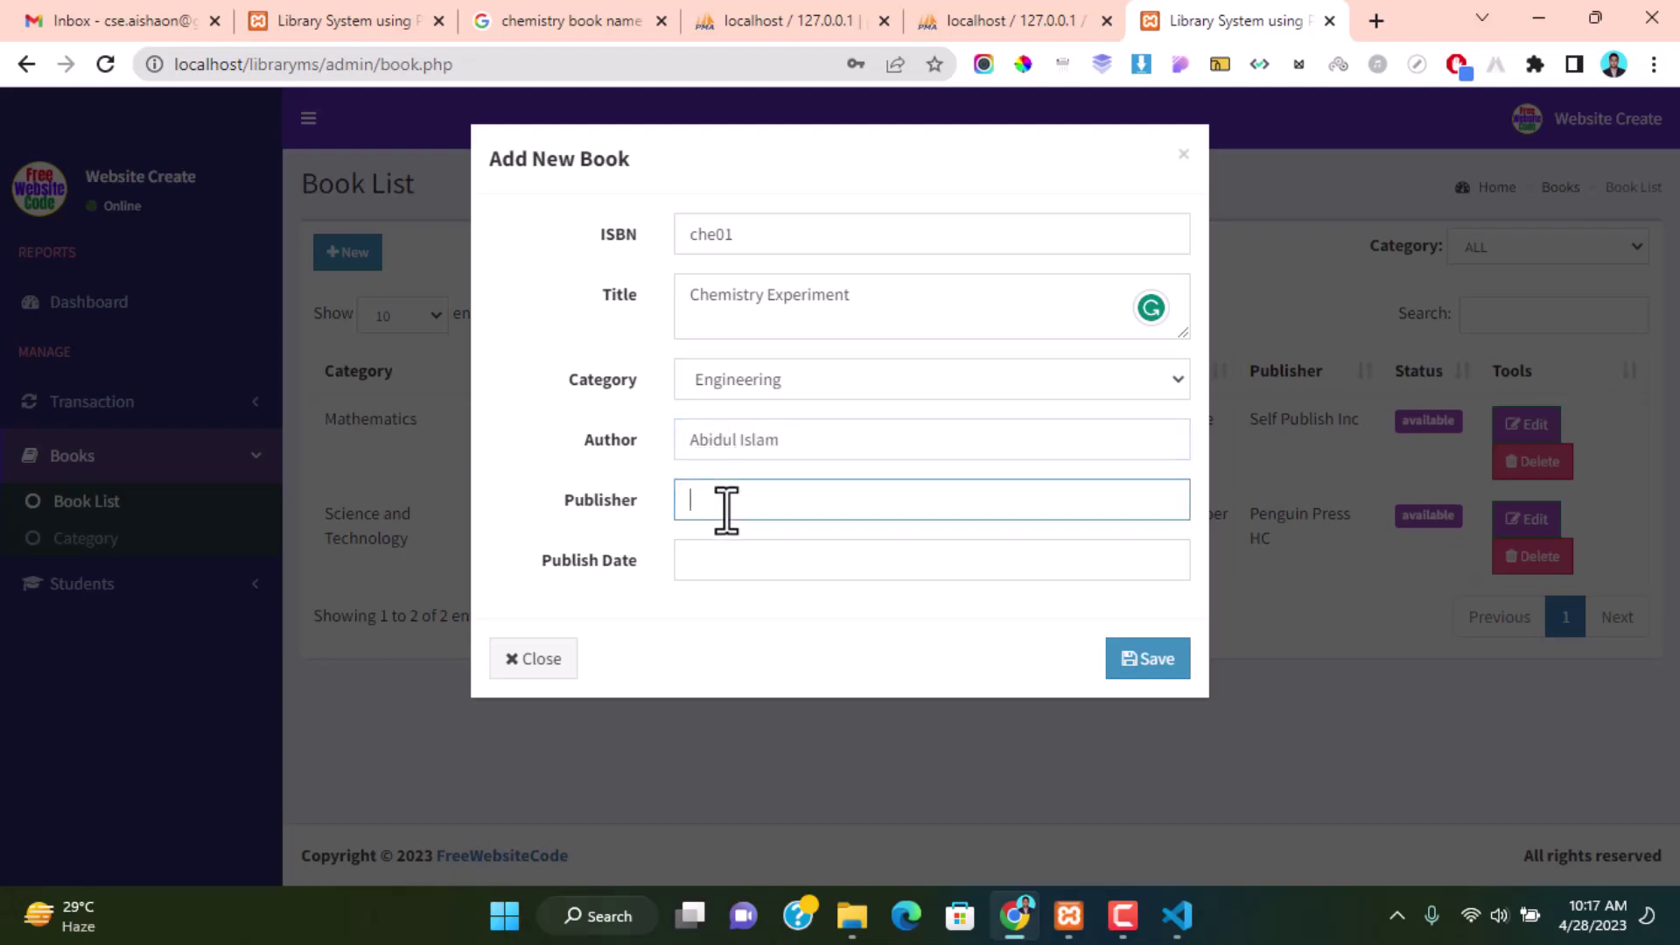
{"action": "type", "text": "Website Create LTD"}
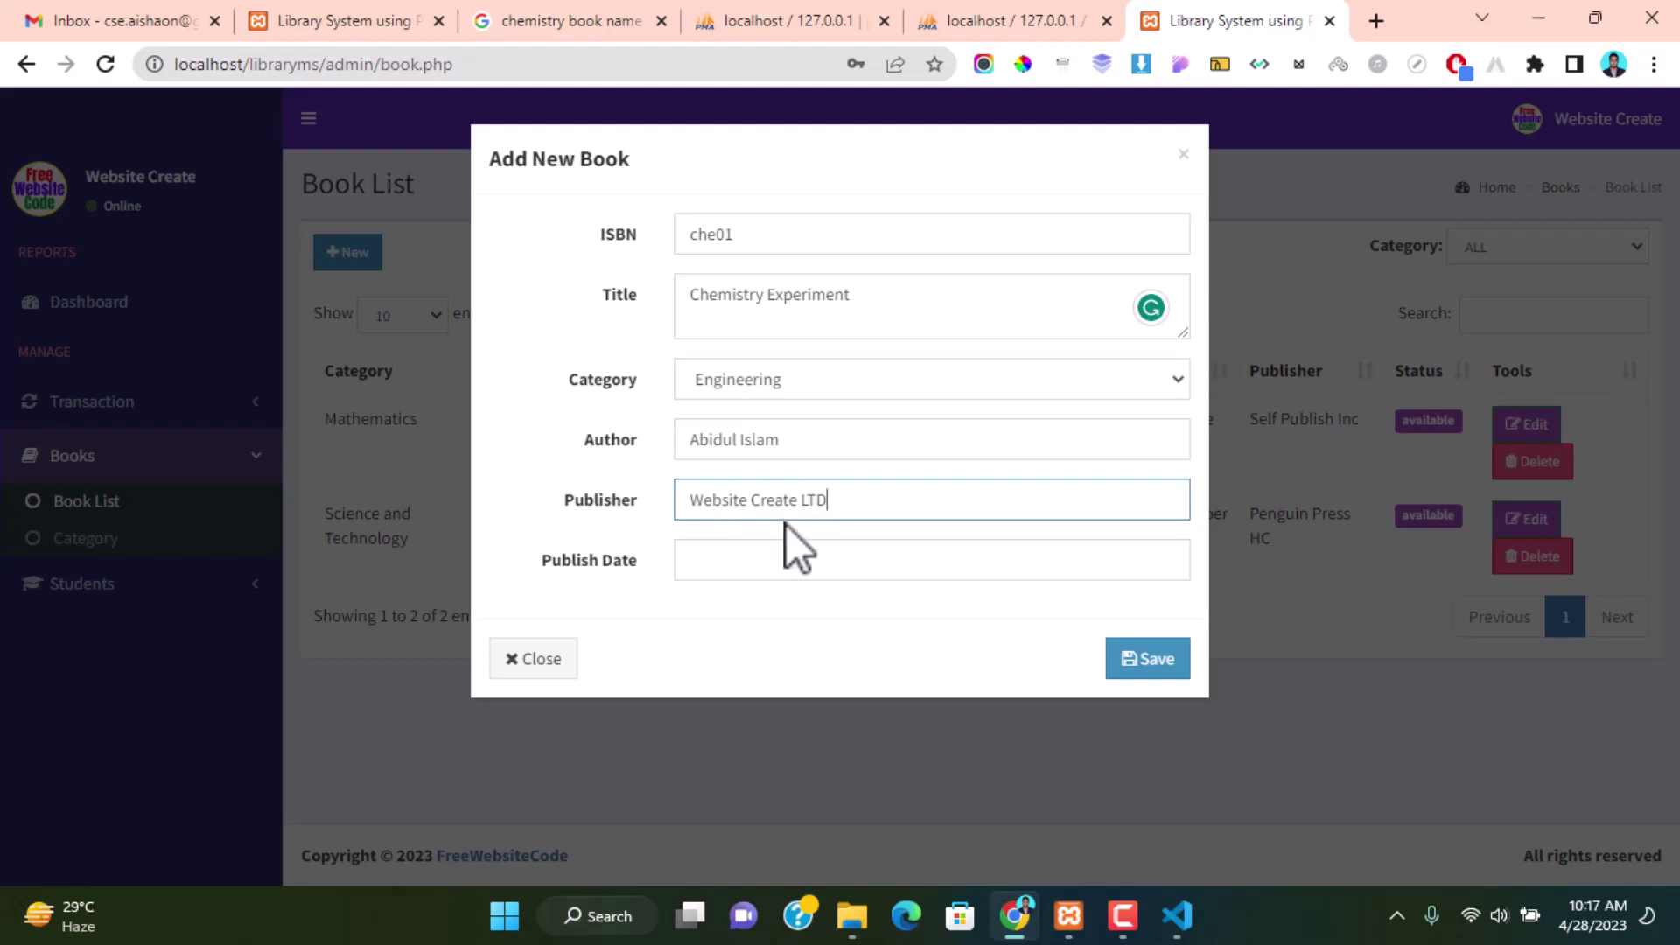
{"action": "left_click", "coordinate": [784, 565]}
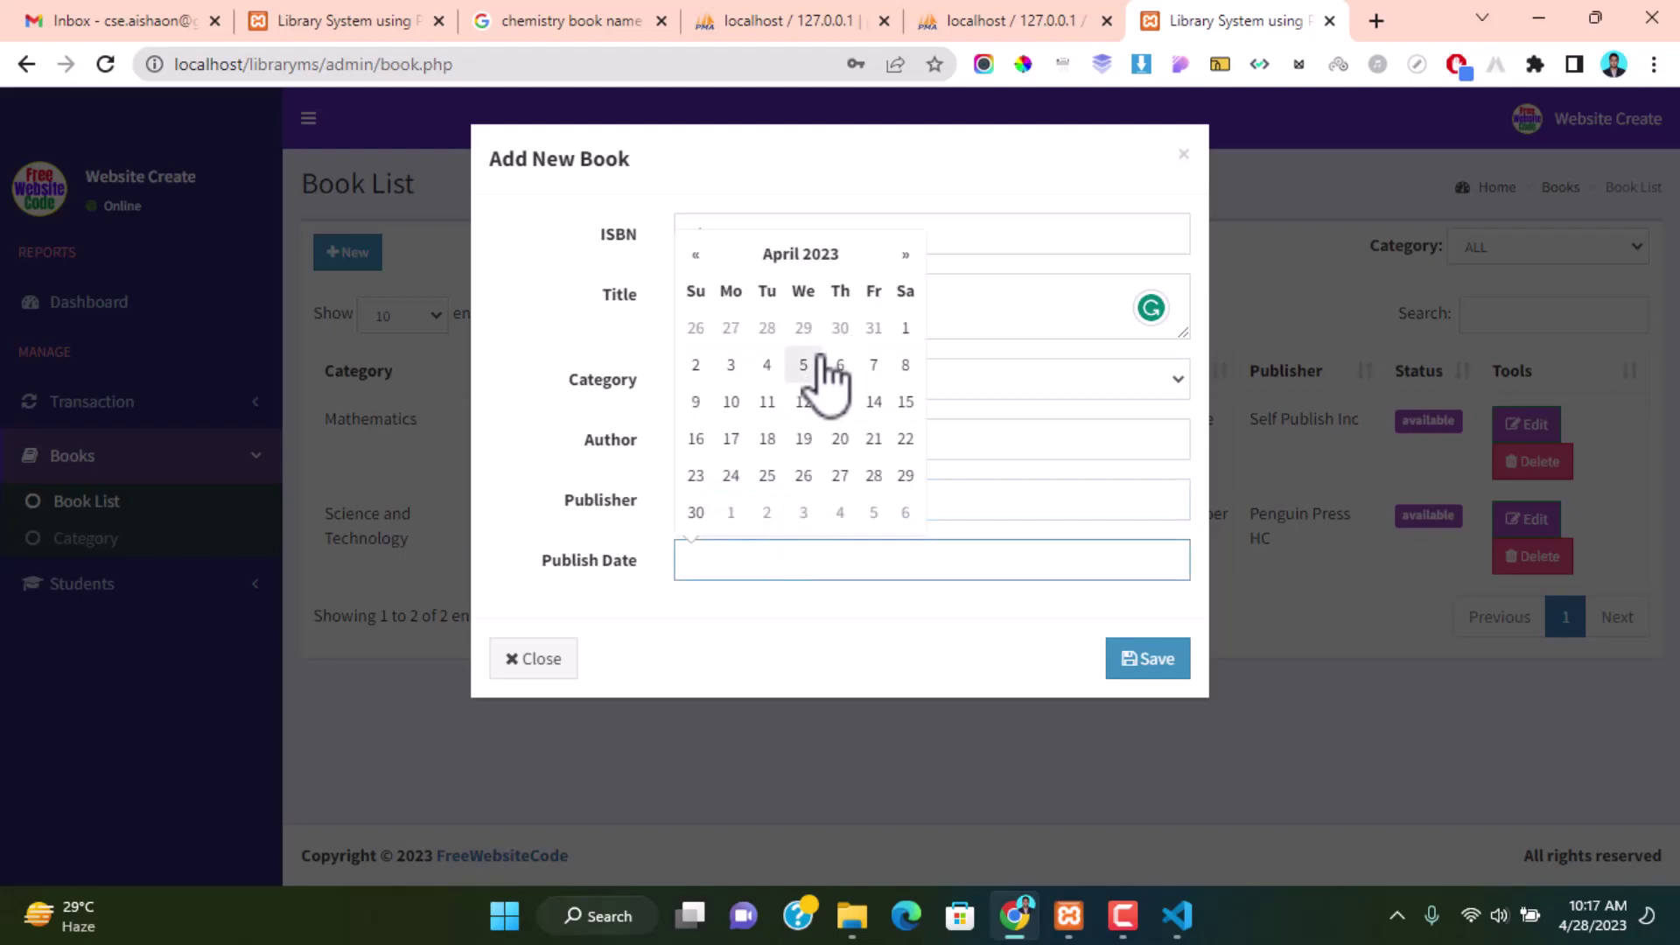
{"action": "left_click", "coordinate": [697, 517]}
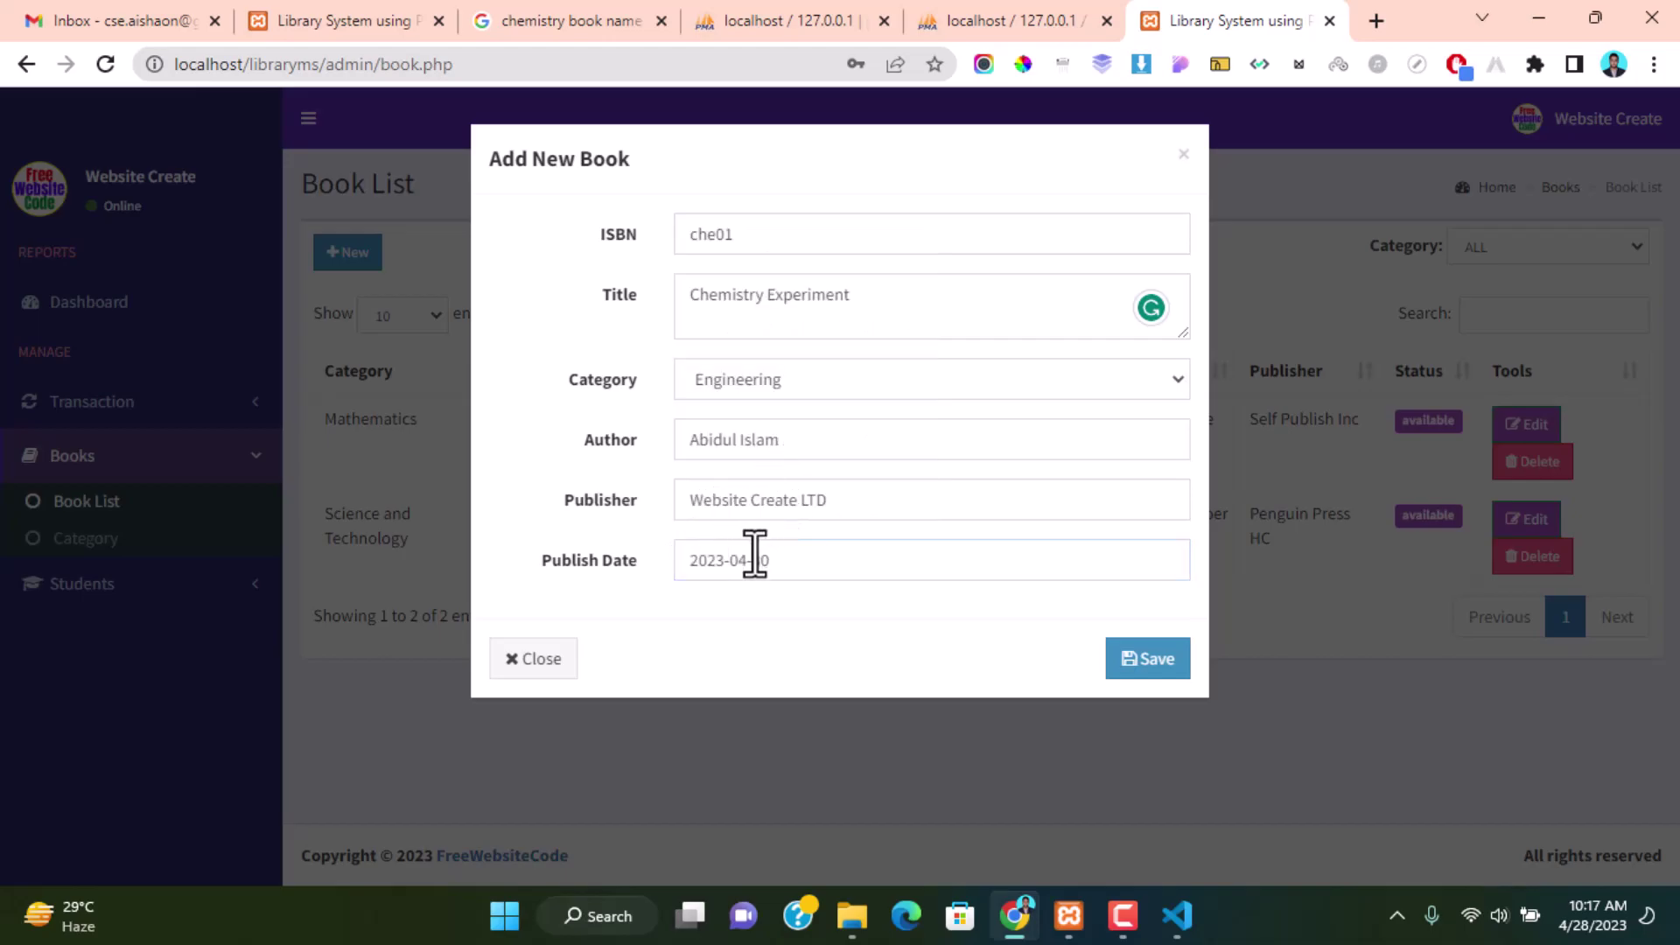
{"action": "left_click", "coordinate": [1153, 678]}
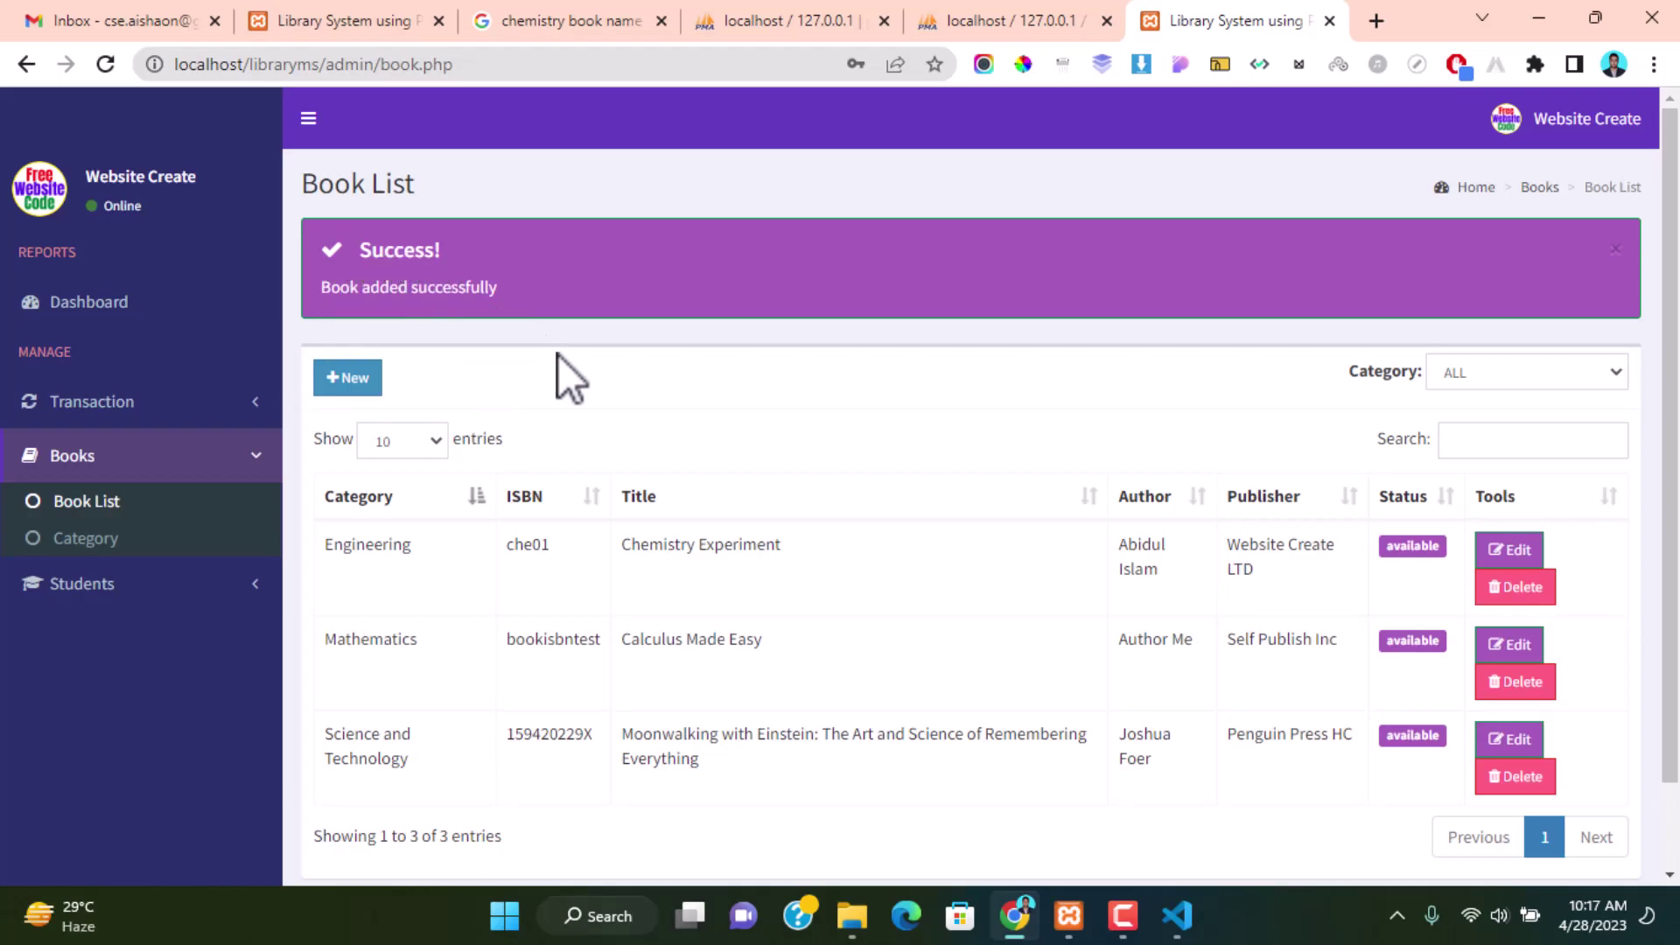
- Highlight the Chemistry Experiment title in the book list, then open a new Chrome tab
{"action": "scroll", "coordinate": [542, 411], "scroll_direction": "down", "scroll_amount": 2}
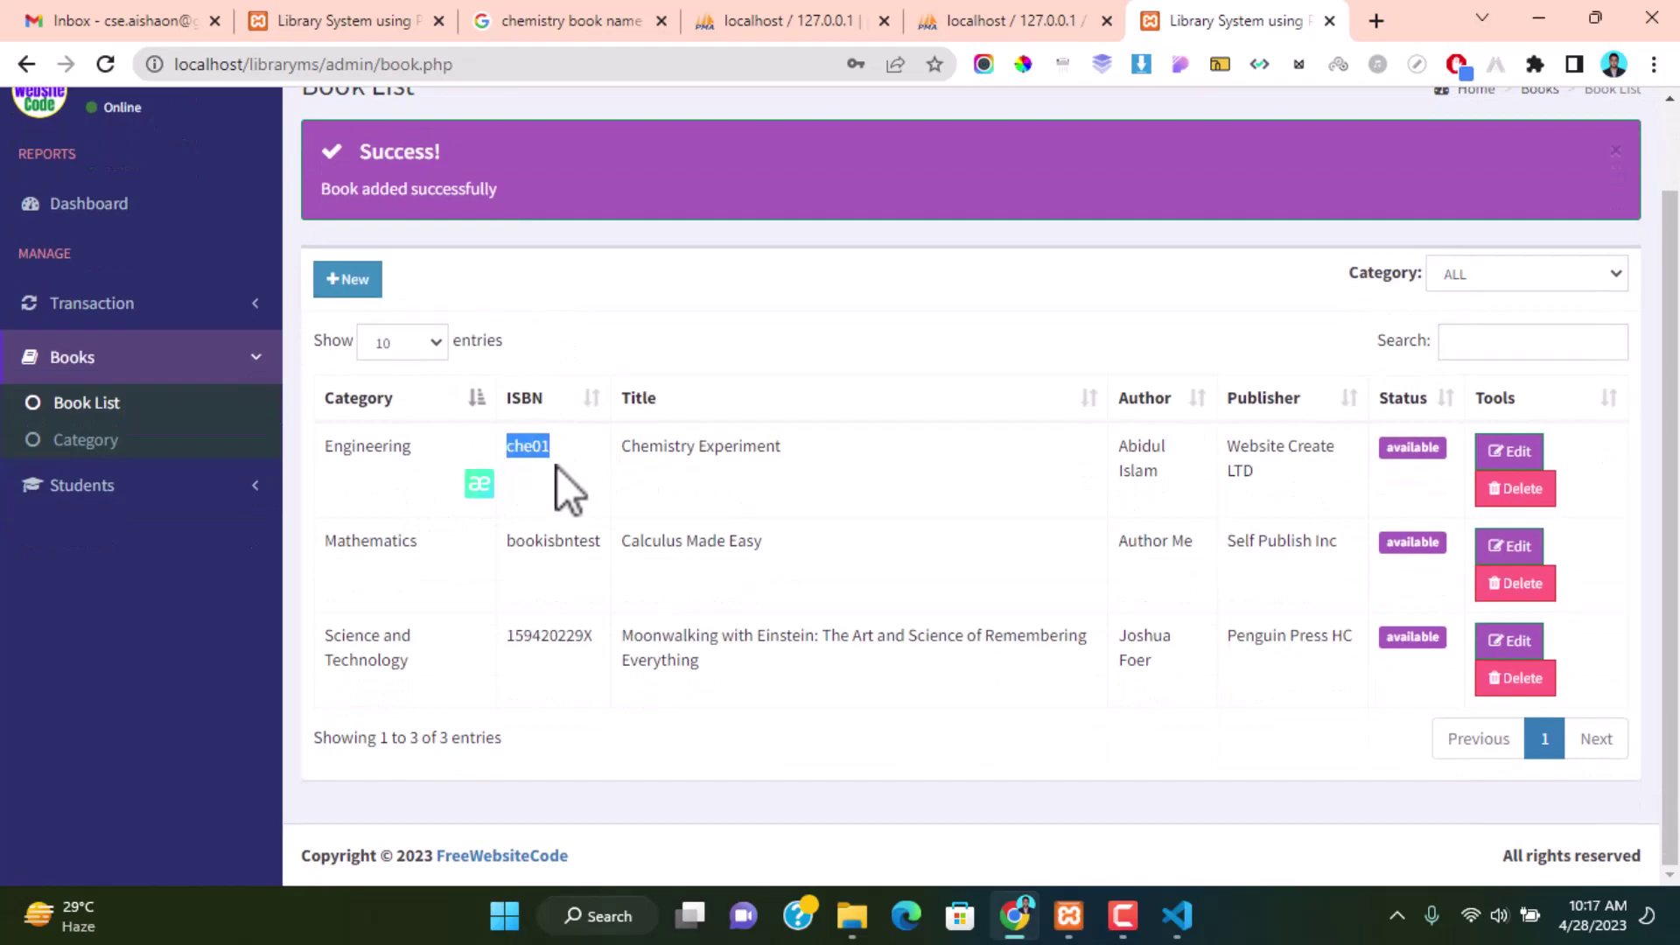
{"action": "left_click", "coordinate": [626, 446]}
{"action": "left_click_drag", "start_coordinate": [626, 446], "coordinate": [796, 447]}
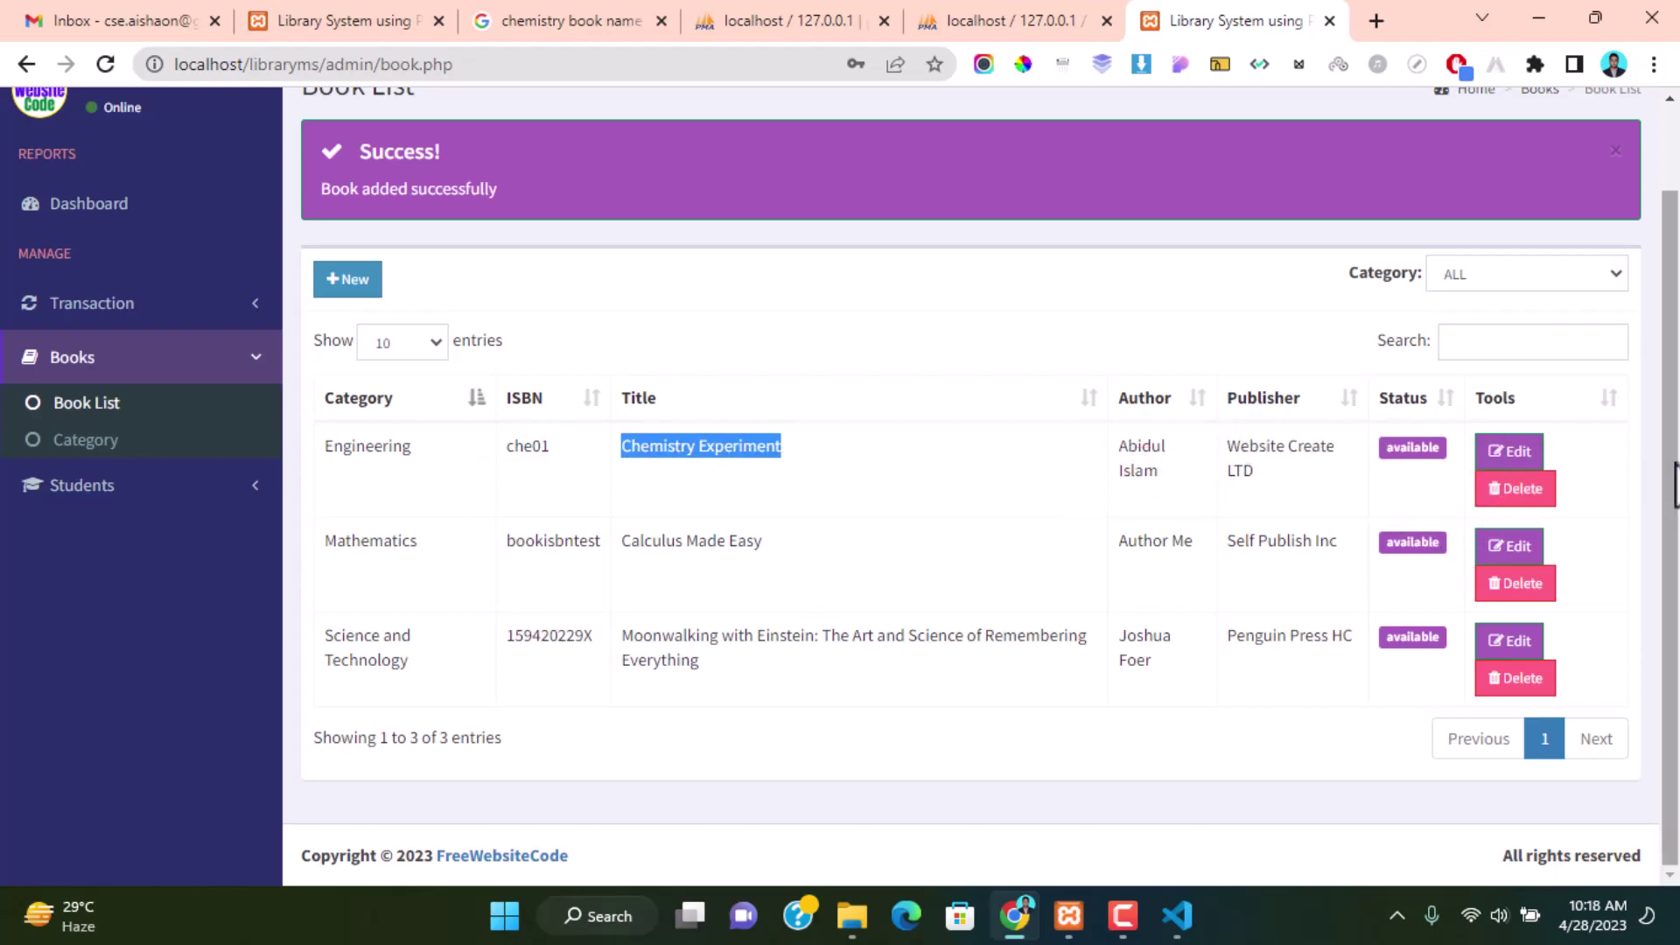
{"action": "scroll", "coordinate": [1286, 530], "scroll_direction": "up", "scroll_amount": 1}
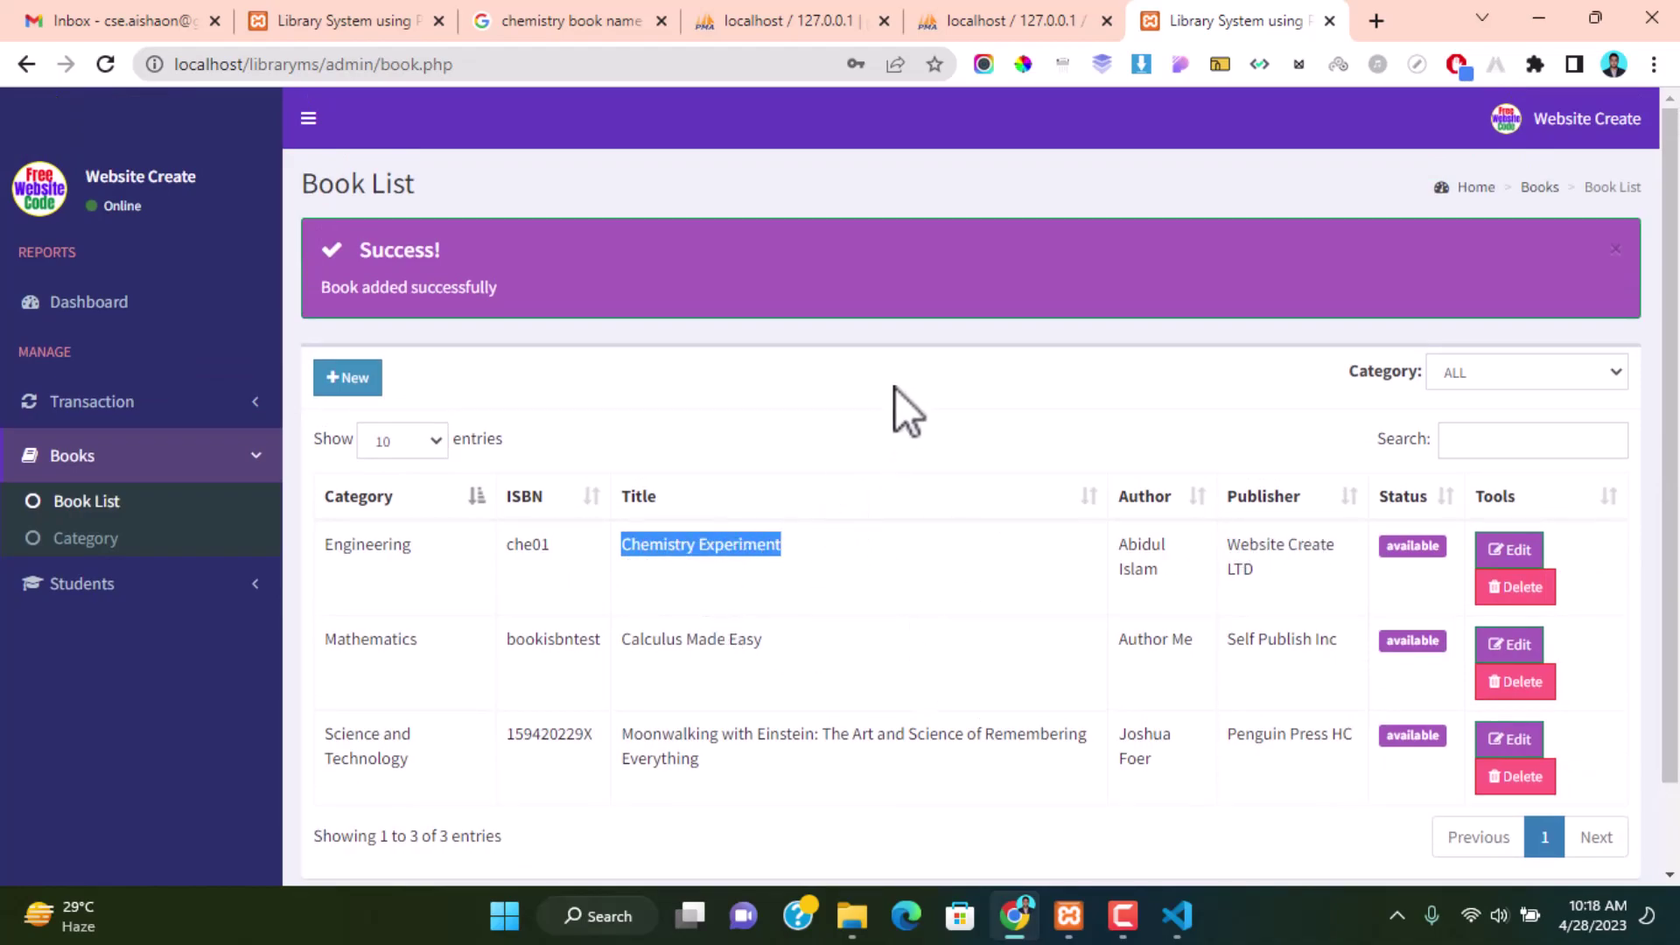
{"action": "left_click", "coordinate": [1377, 20]}
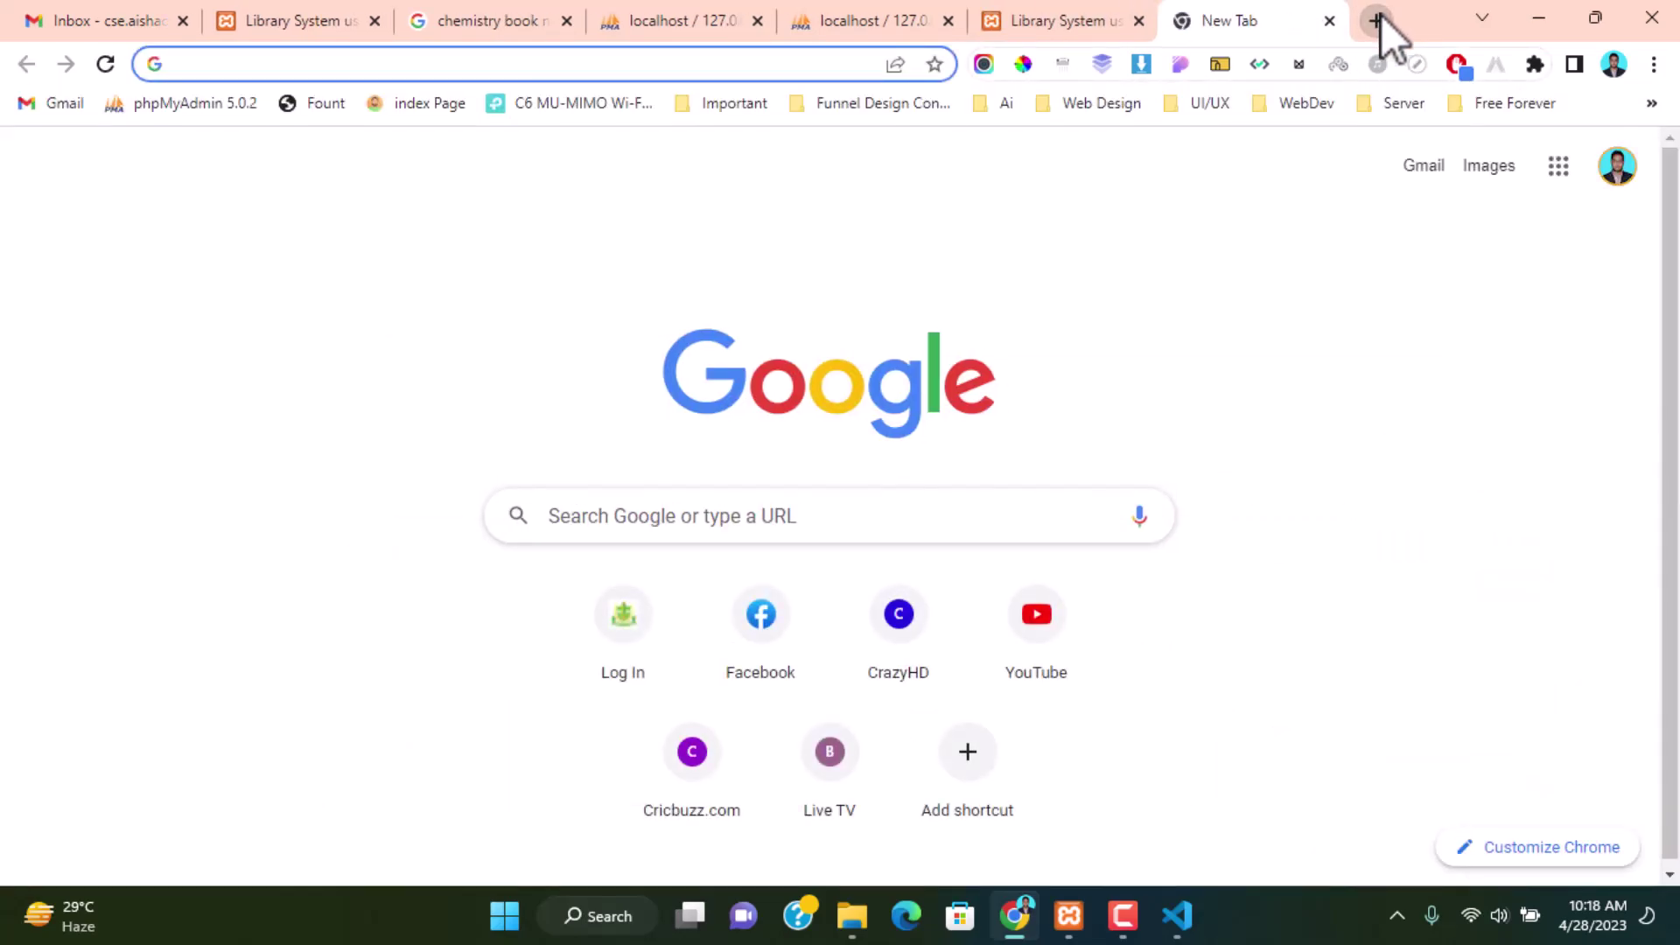
- Load the public library site at localhost/libraryms in the new tab
{"action": "type", "text": "l"}
{"action": "key", "text": "BackSpace"}
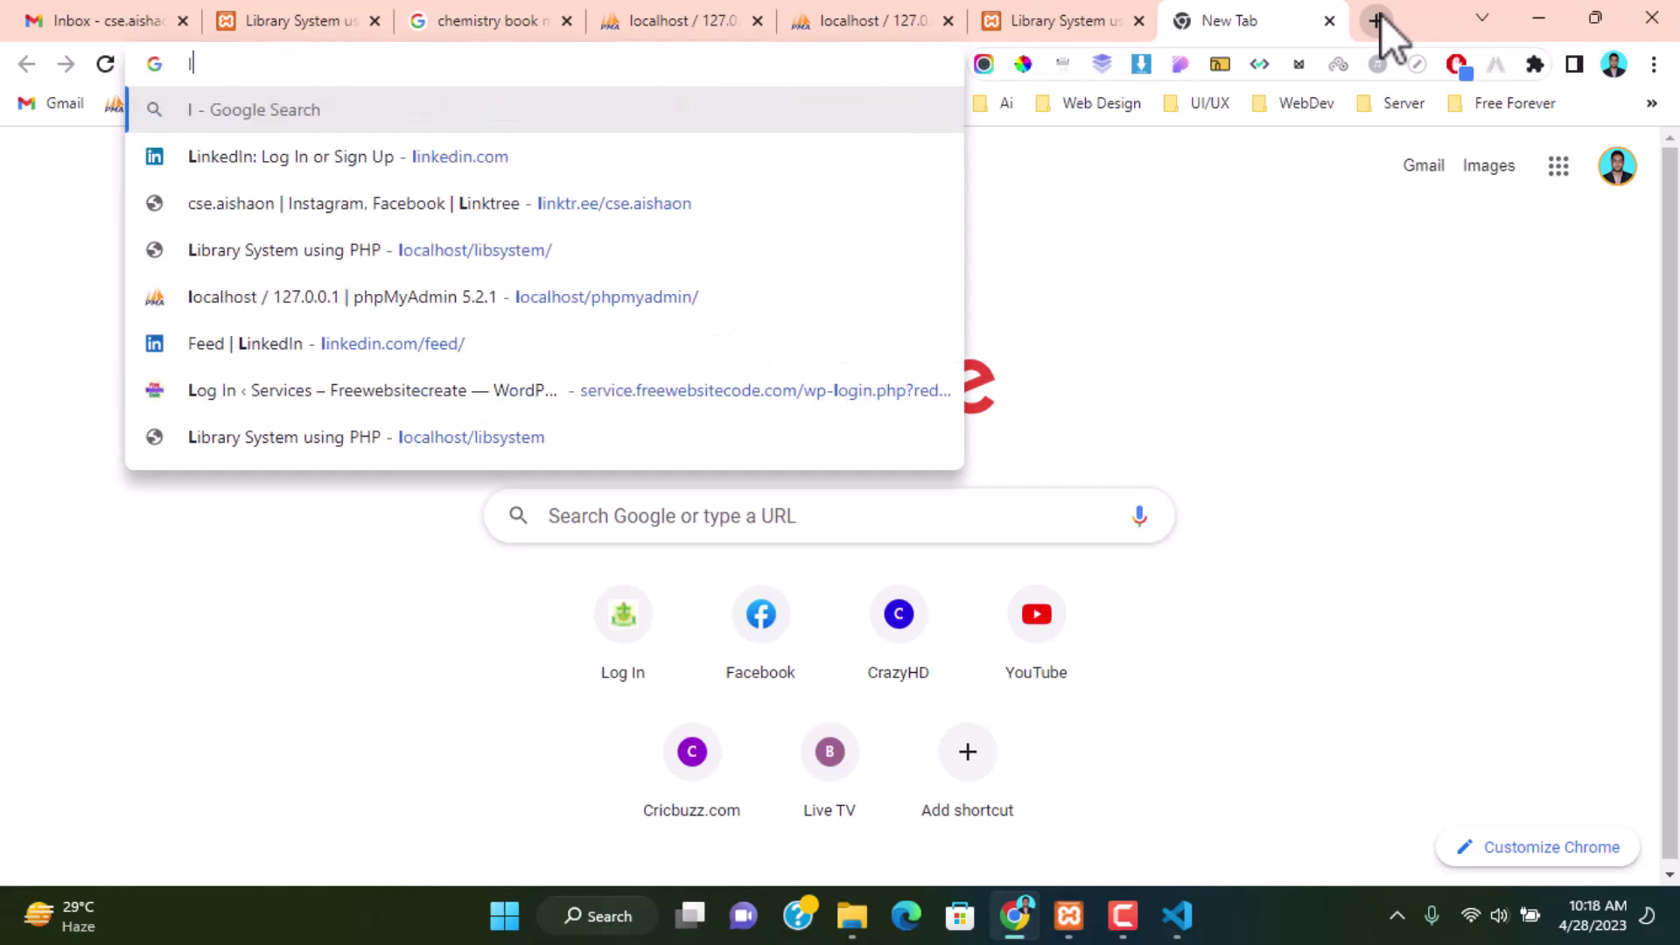
{"action": "type", "text": "o"}
{"action": "type", "text": "calh"}
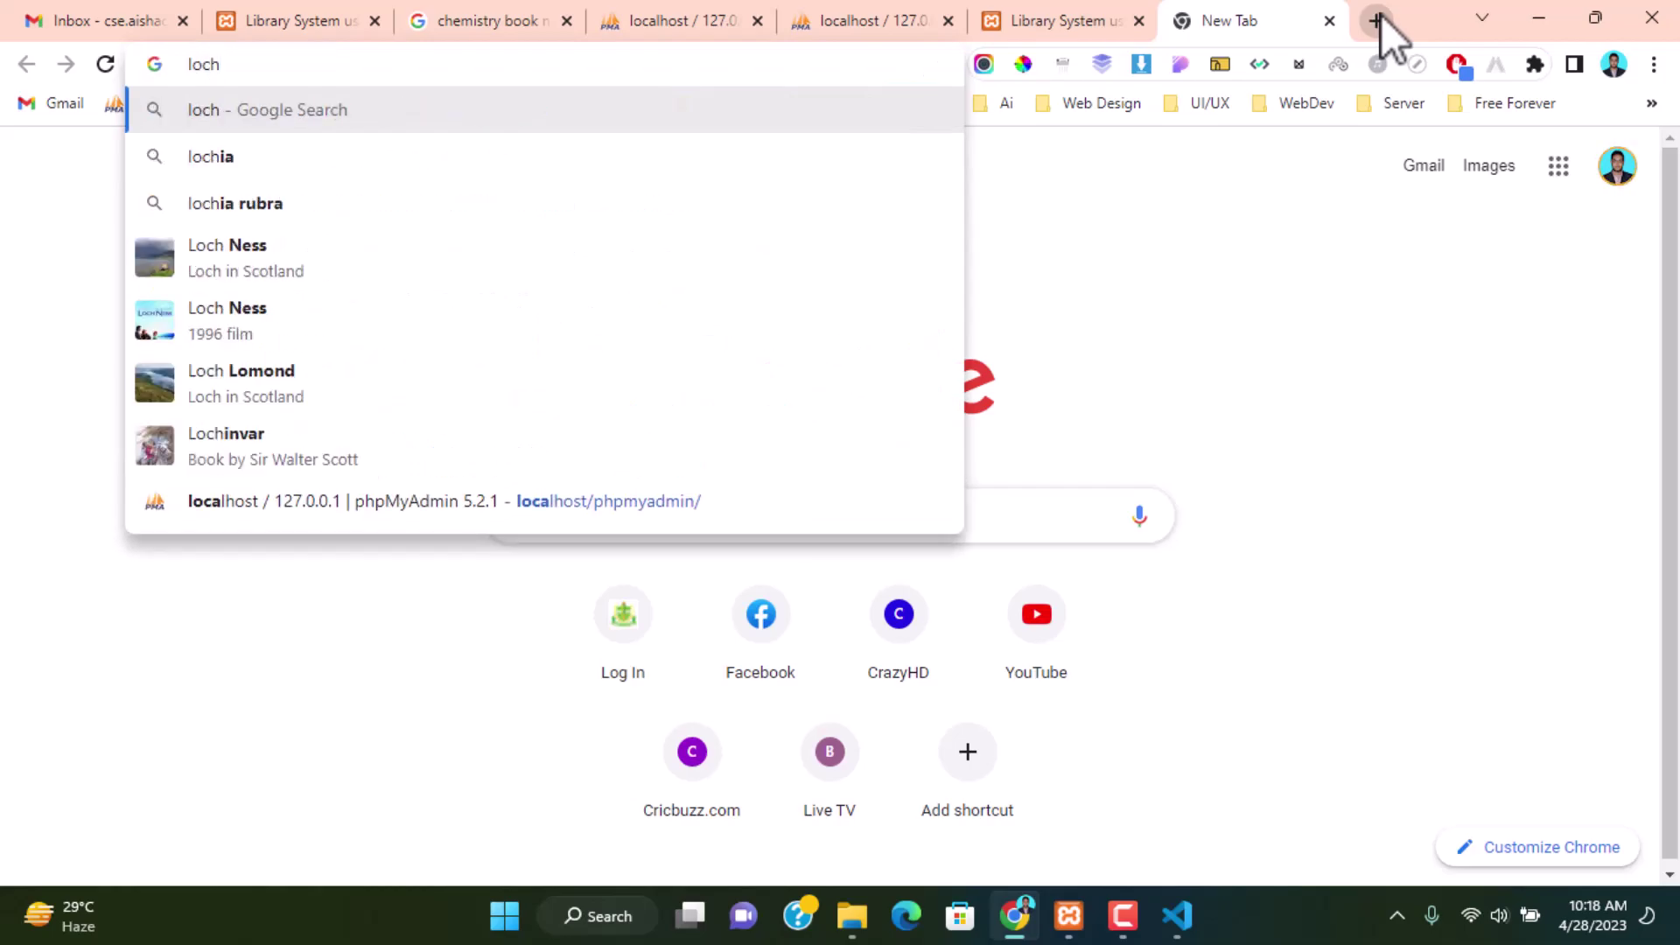
{"action": "key", "text": "BackSpace"}
{"action": "key", "text": "BackSpace"}
{"action": "type", "text": "cal"}
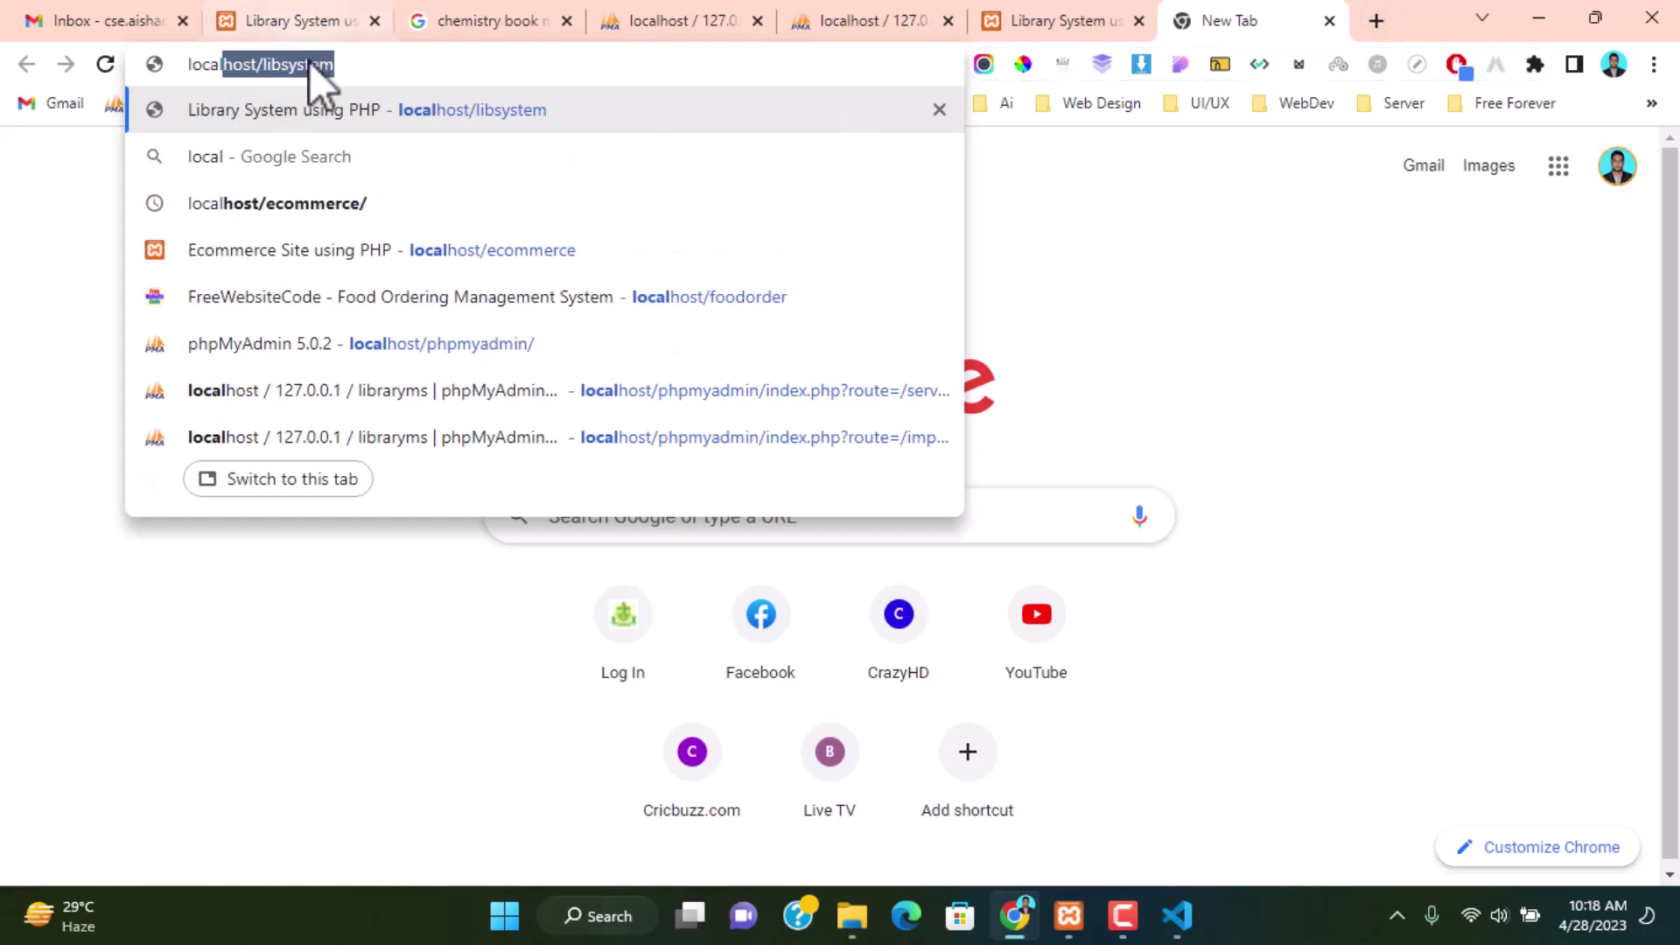
{"action": "type", "text": "host/lib"}
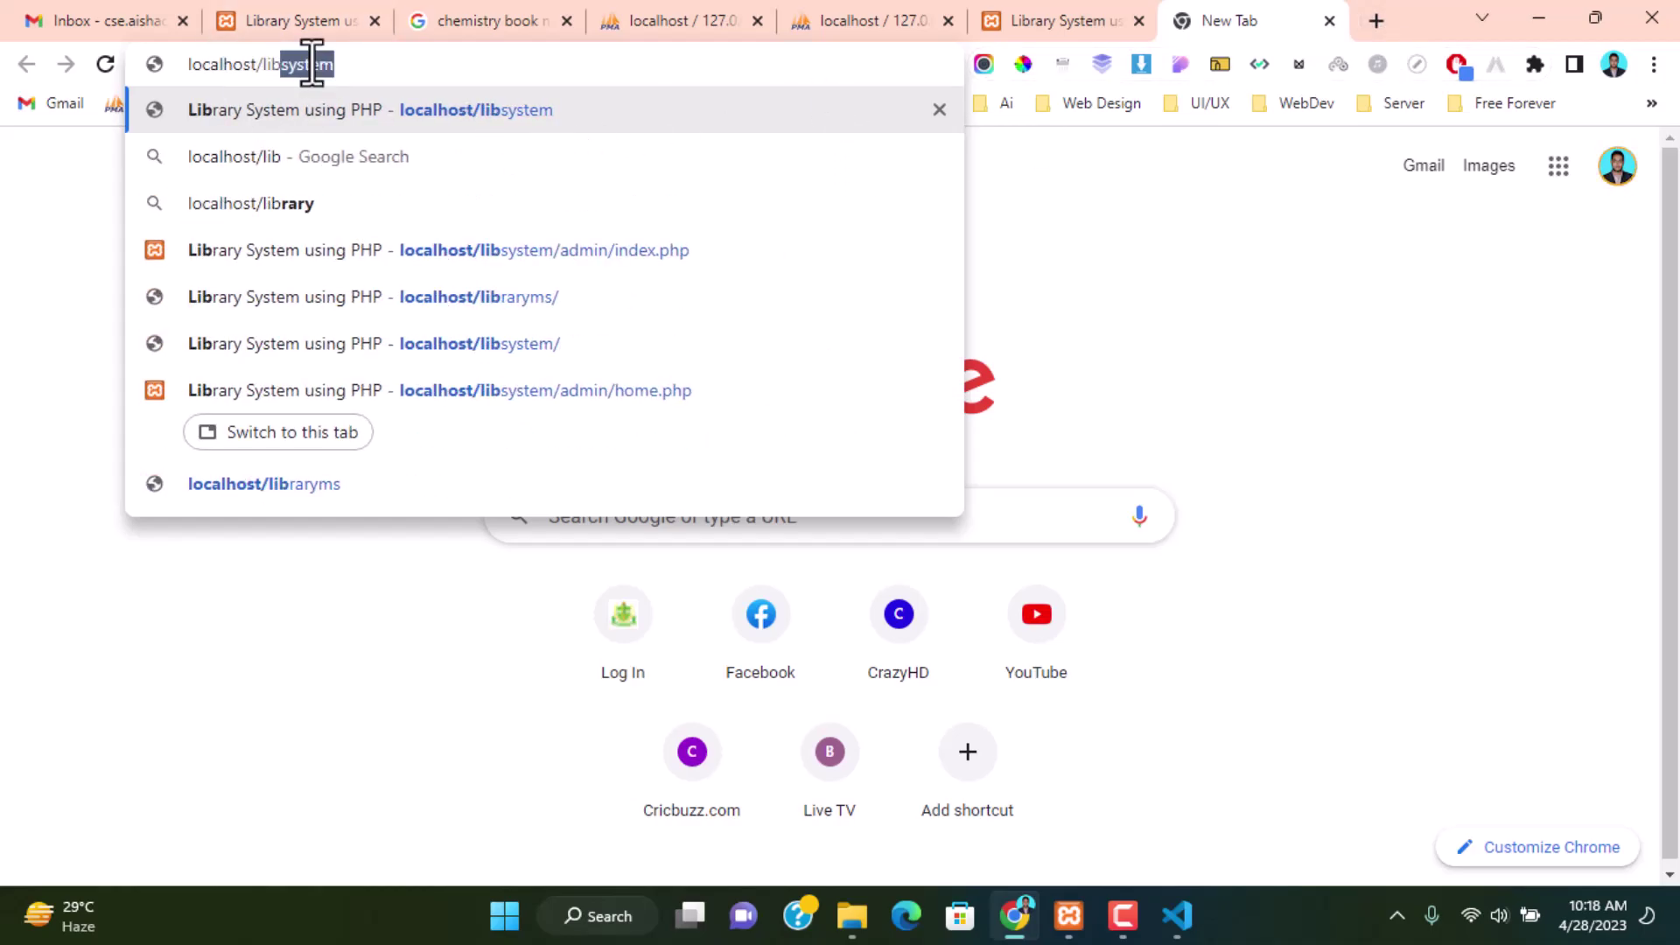
{"action": "type", "text": "raryms"}
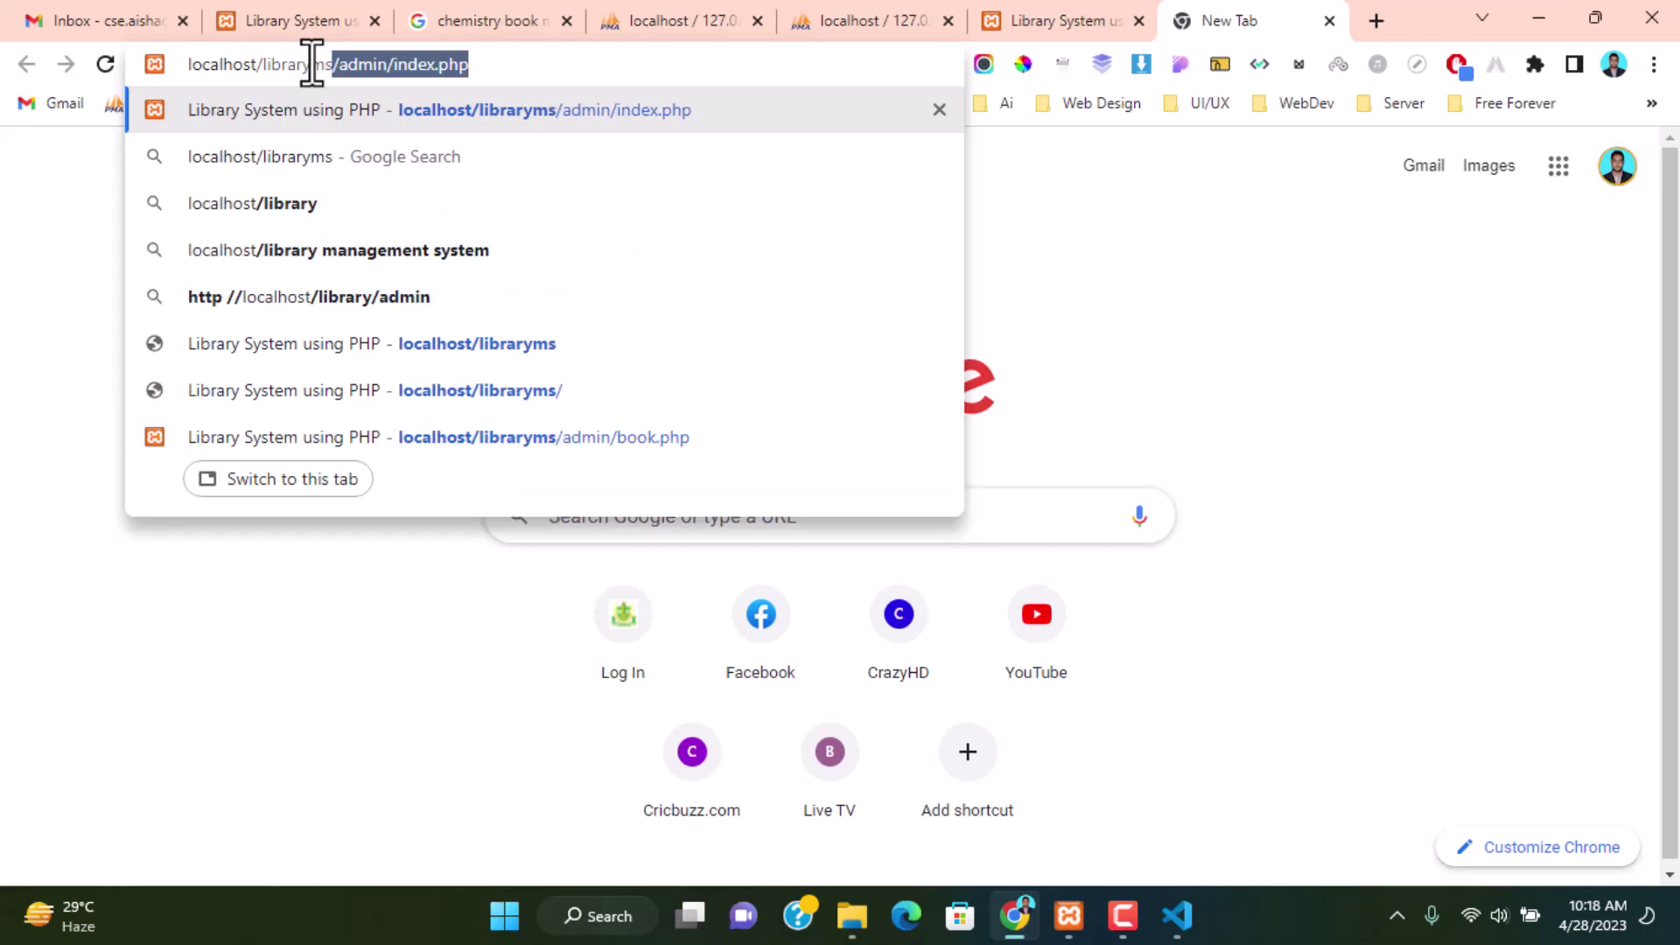
{"action": "key", "text": "Delete"}
{"action": "key", "text": "Return"}
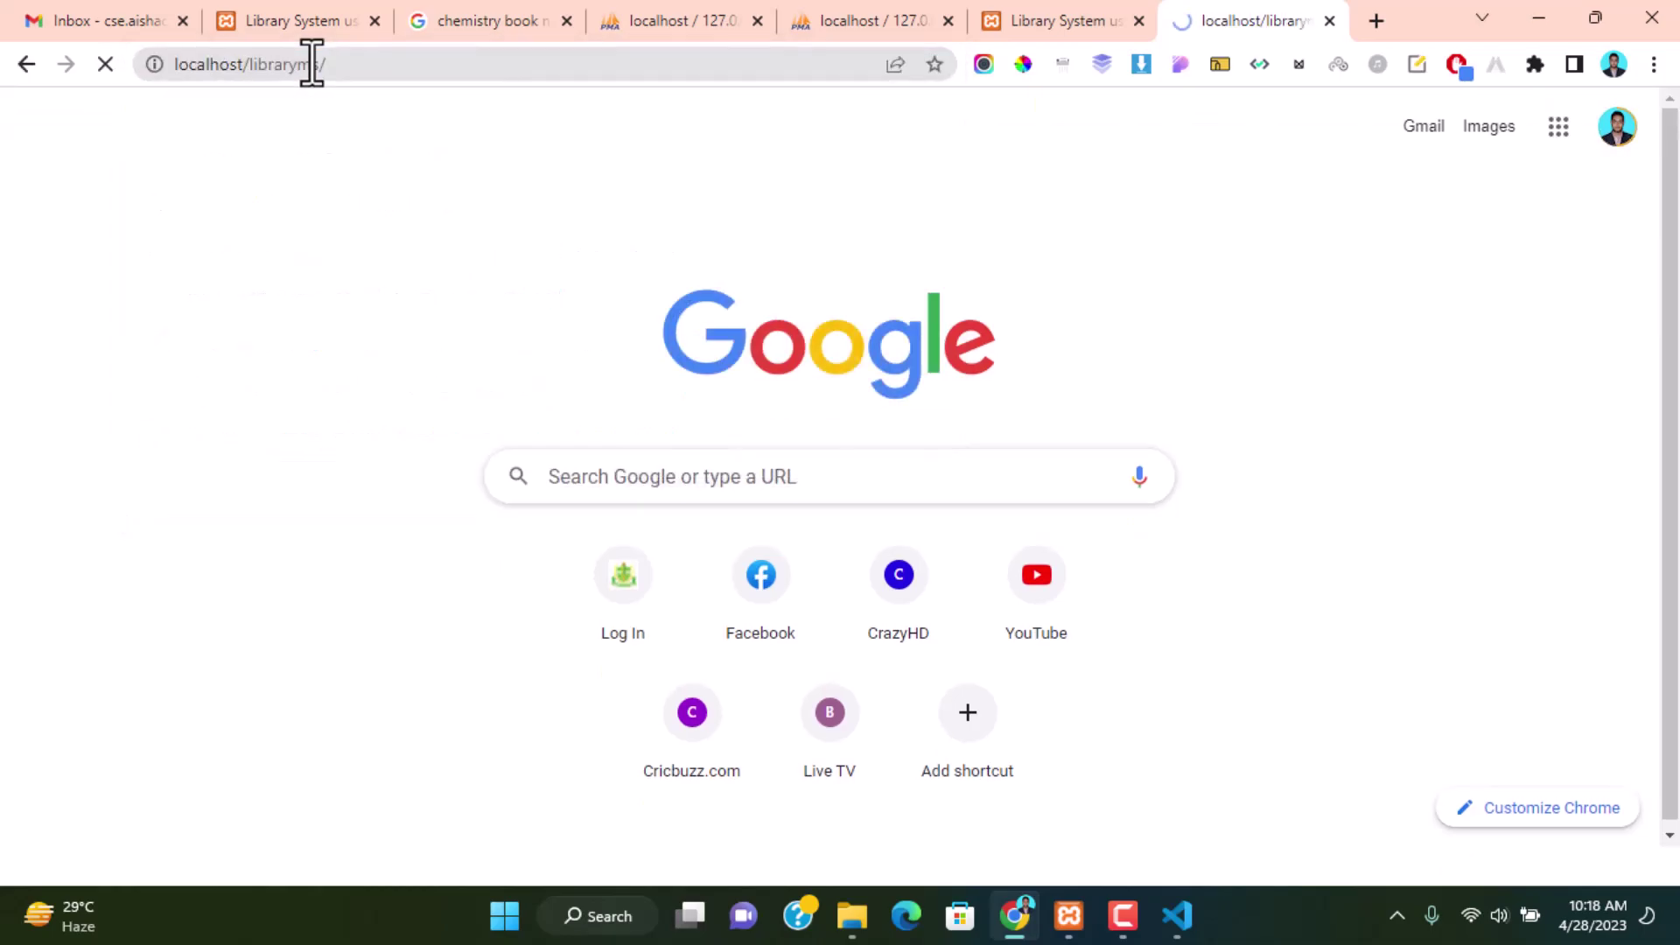
- Find and highlight the che01 Chemistry Experiment row, then return to the admin Book List tab
{"action": "scroll", "coordinate": [321, 423], "scroll_direction": "down", "scroll_amount": 9}
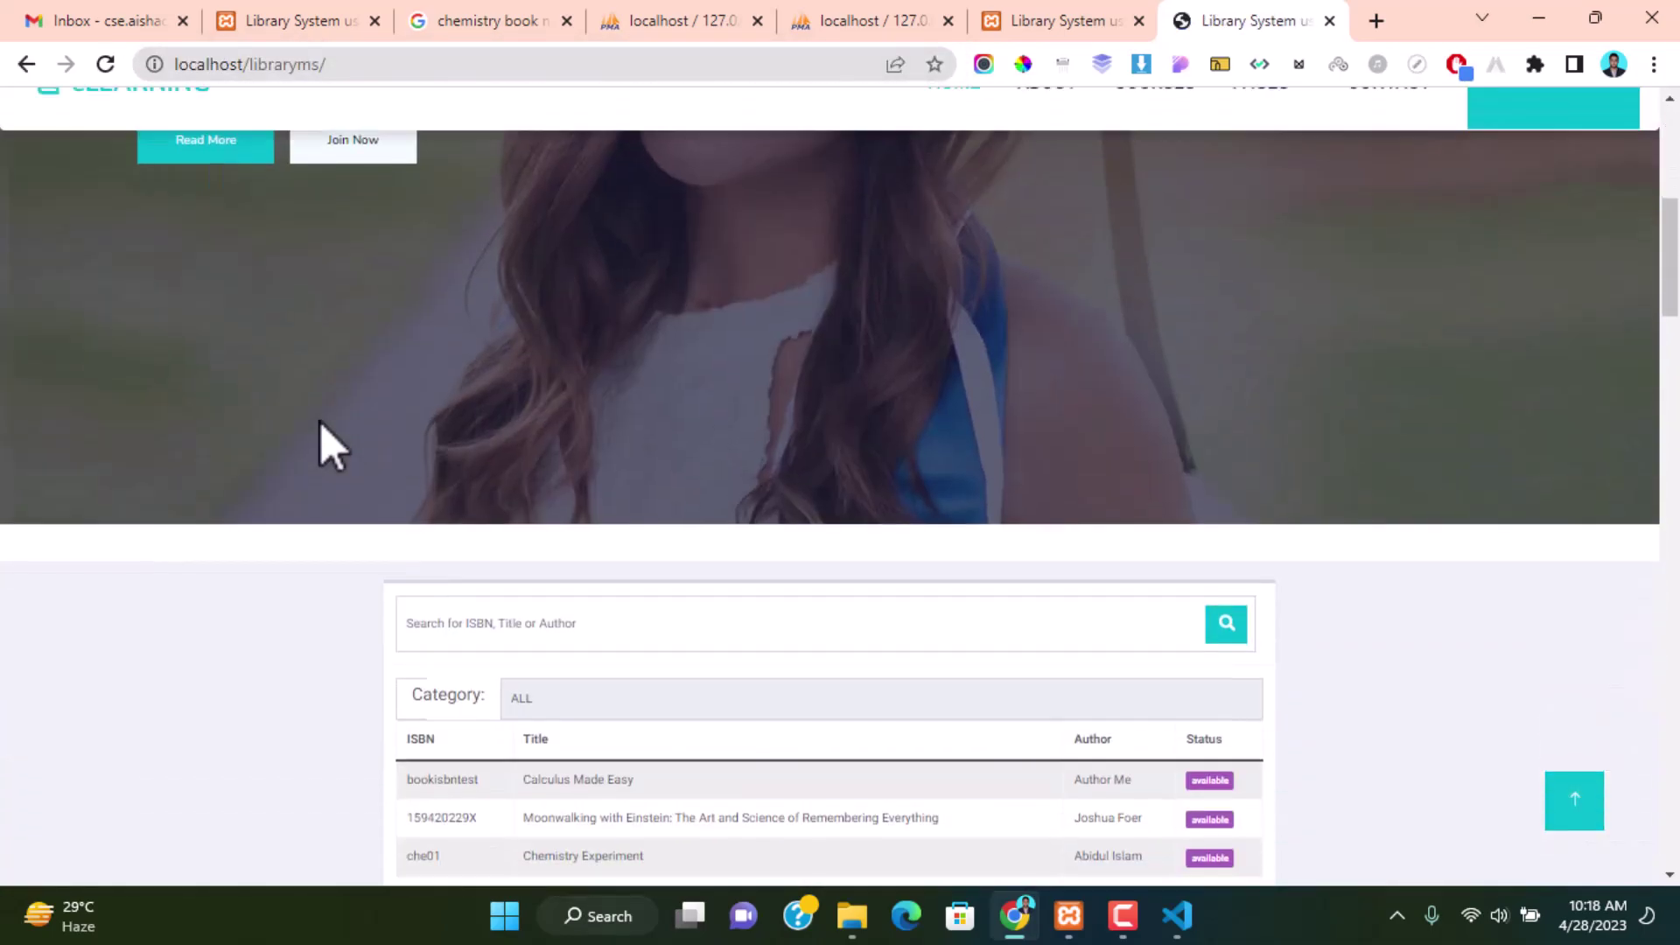
{"action": "scroll", "coordinate": [328, 433], "scroll_direction": "down", "scroll_amount": 1}
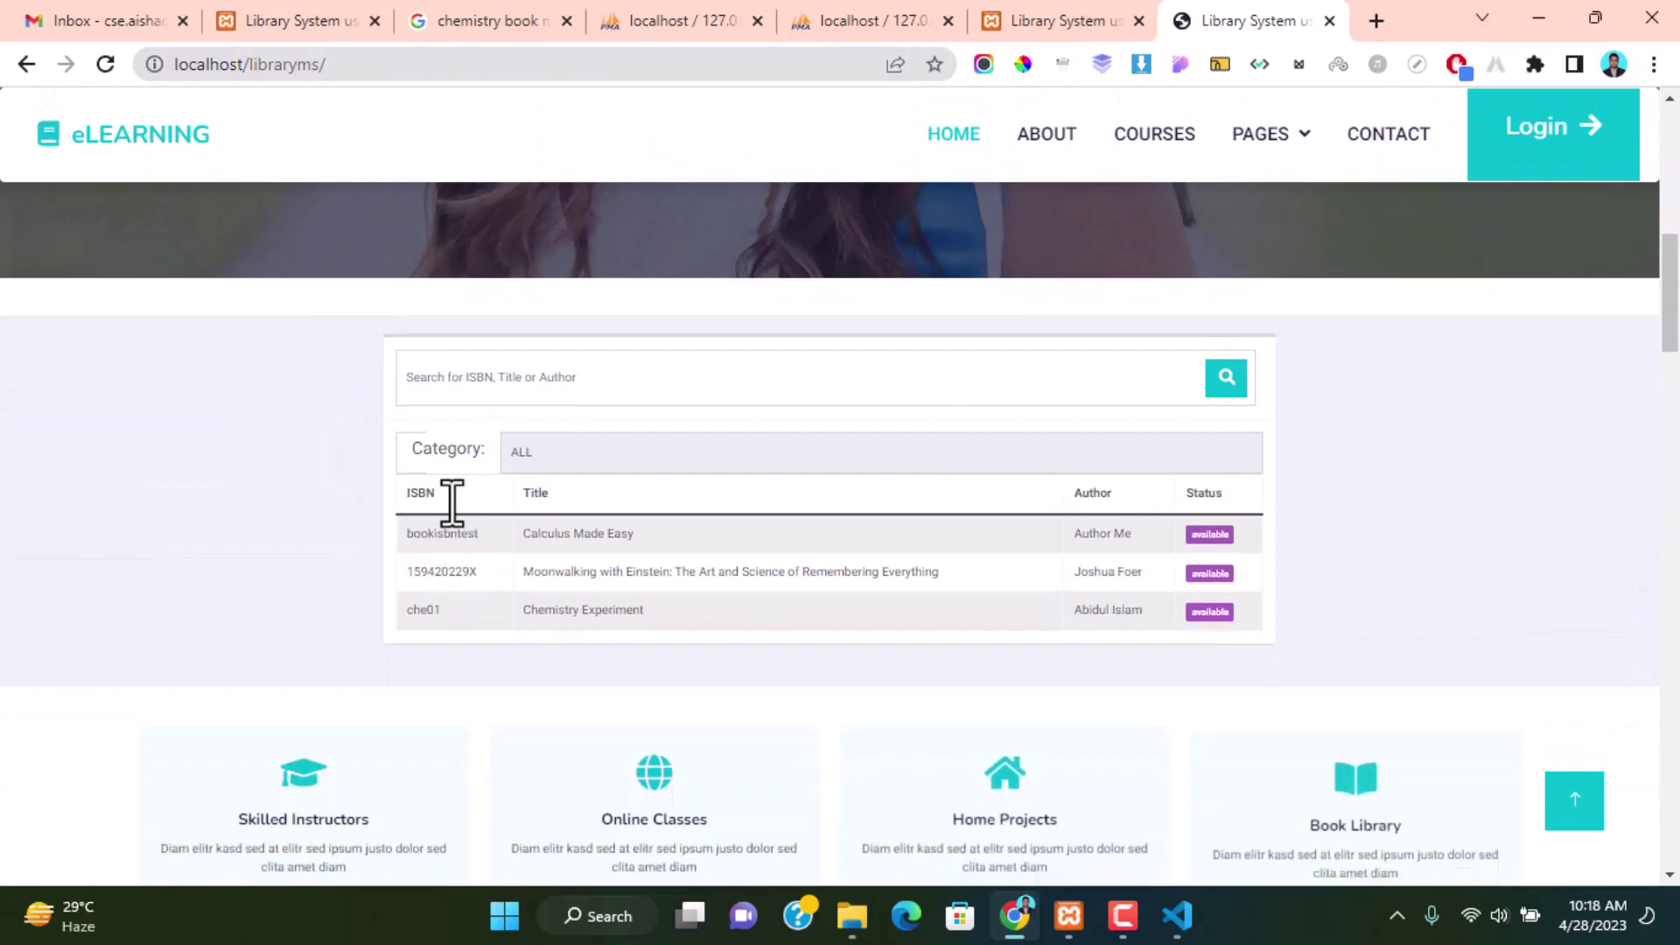
{"action": "scroll", "coordinate": [452, 500], "scroll_direction": "down", "scroll_amount": 2}
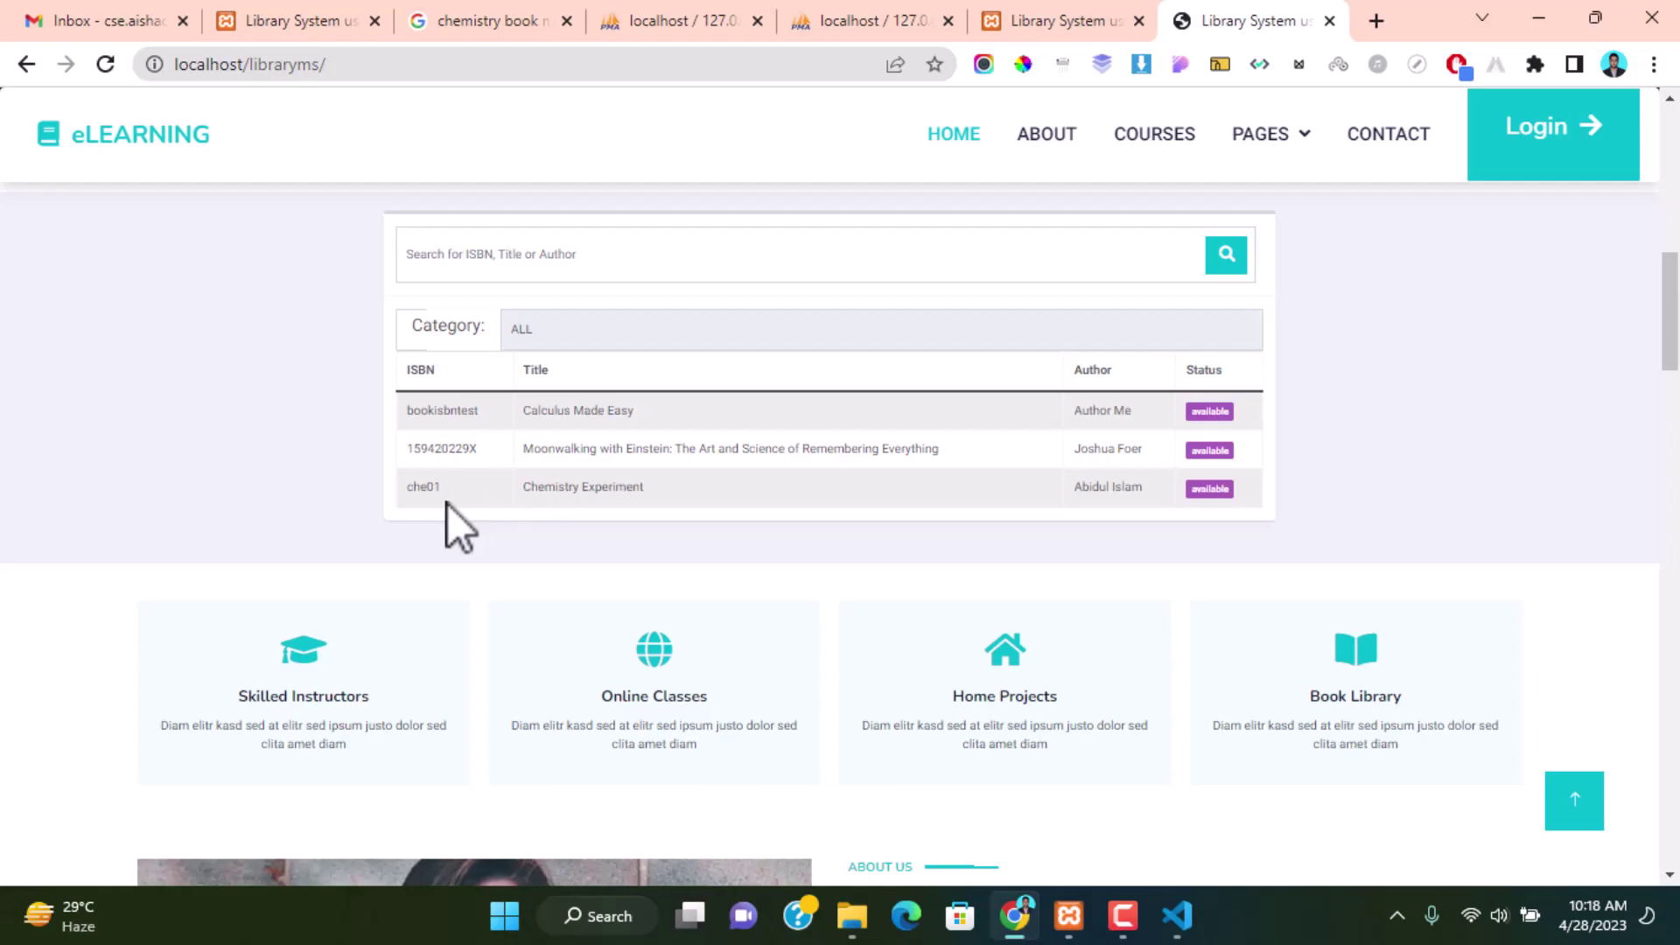
{"action": "left_click_drag", "start_coordinate": [405, 487], "coordinate": [658, 490]}
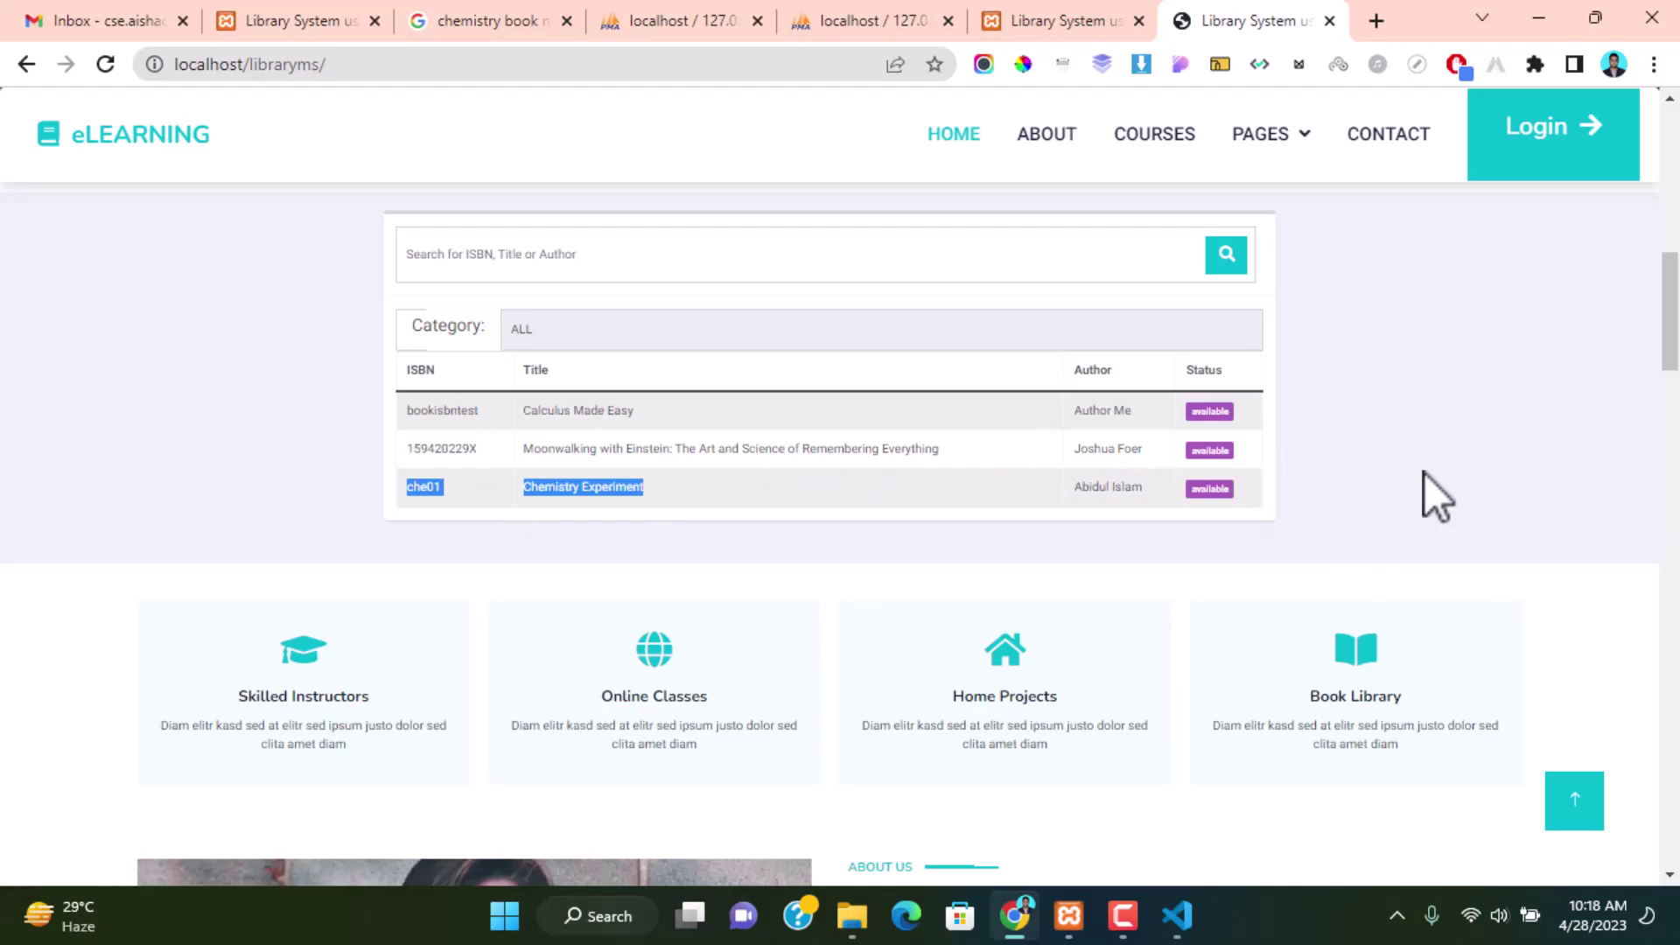
{"action": "key", "text": "ctrl+shift+Tab"}
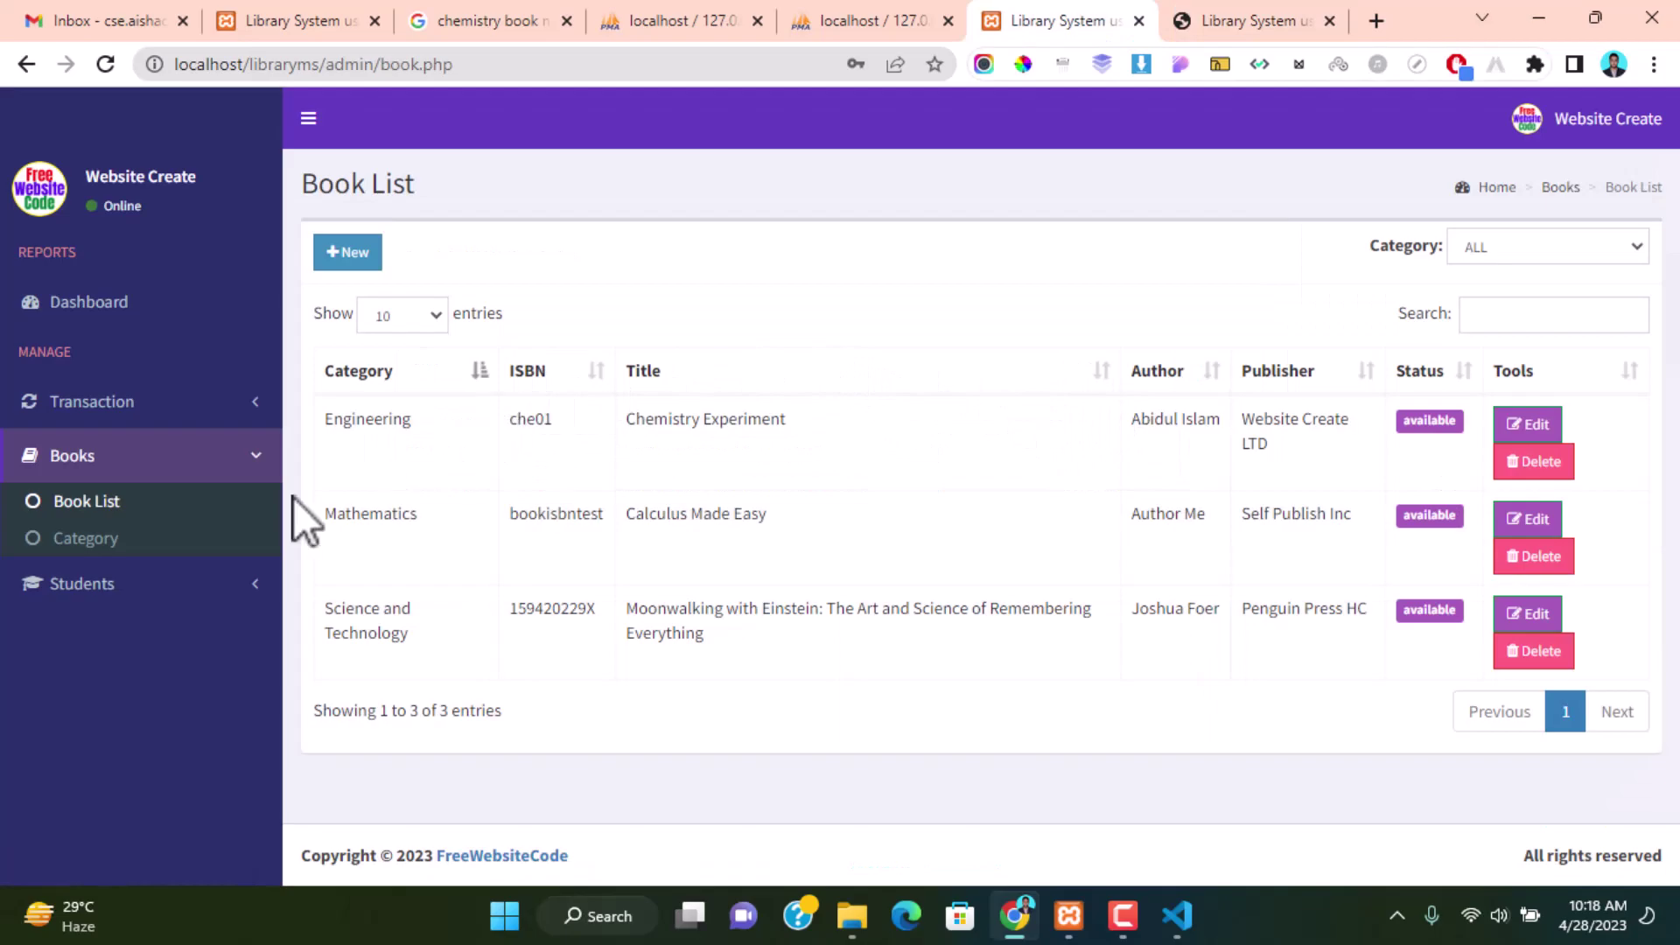
- Save a new category named Economics, then sort the category list descending
{"action": "left_click", "coordinate": [143, 549]}
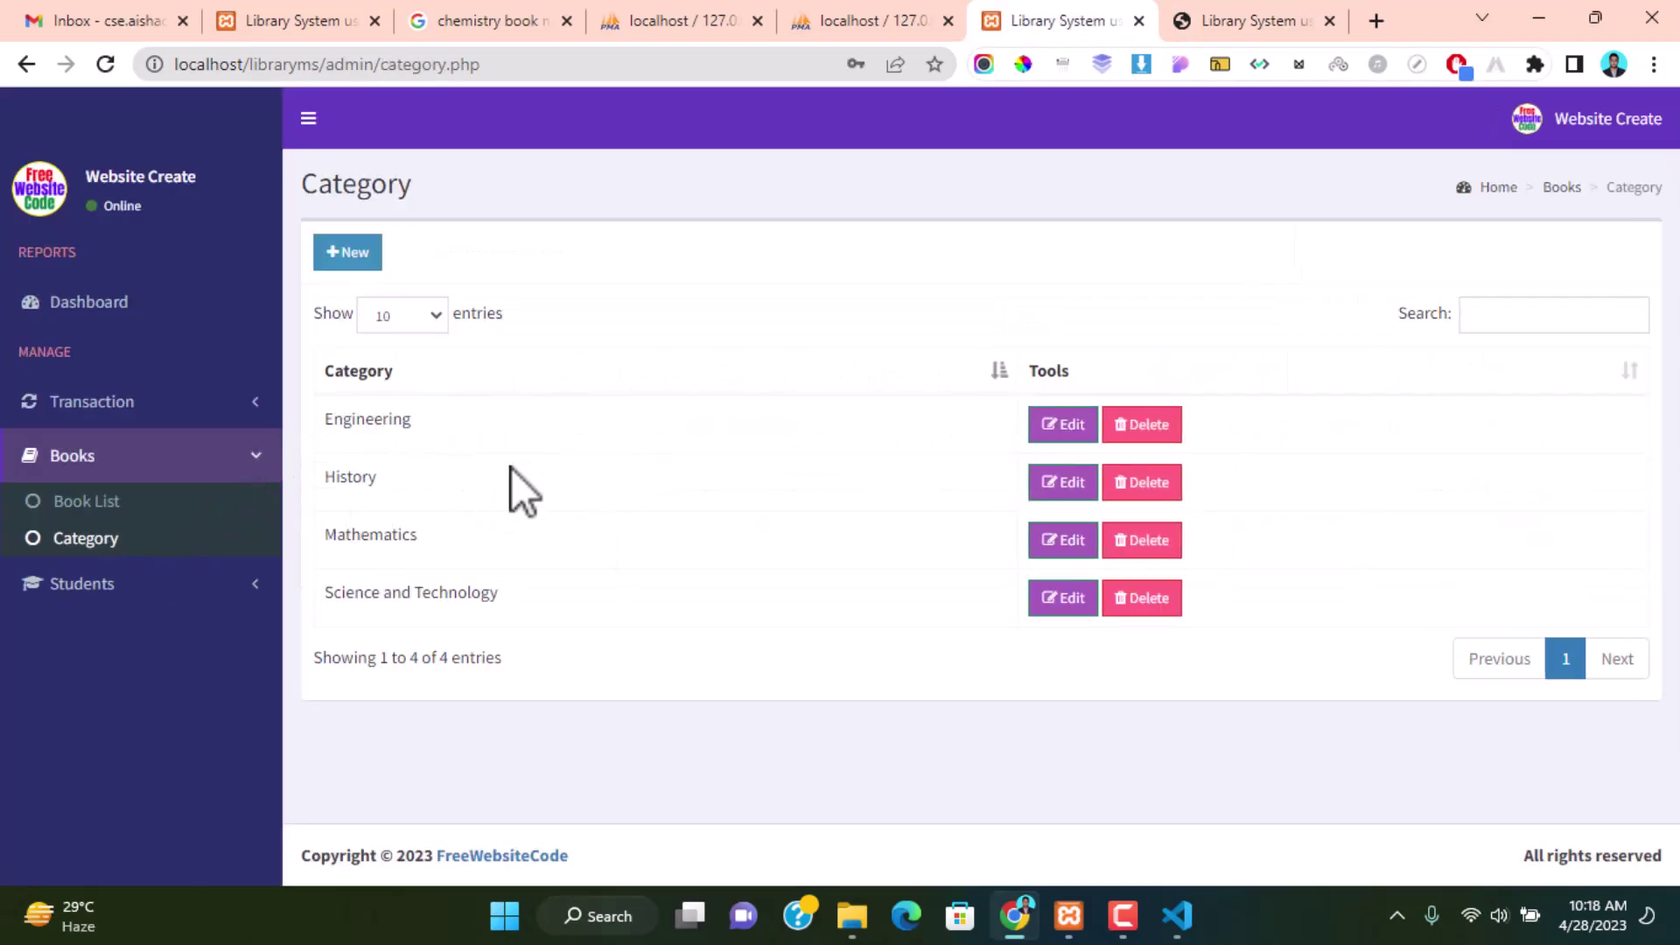
{"action": "left_click", "coordinate": [348, 254]}
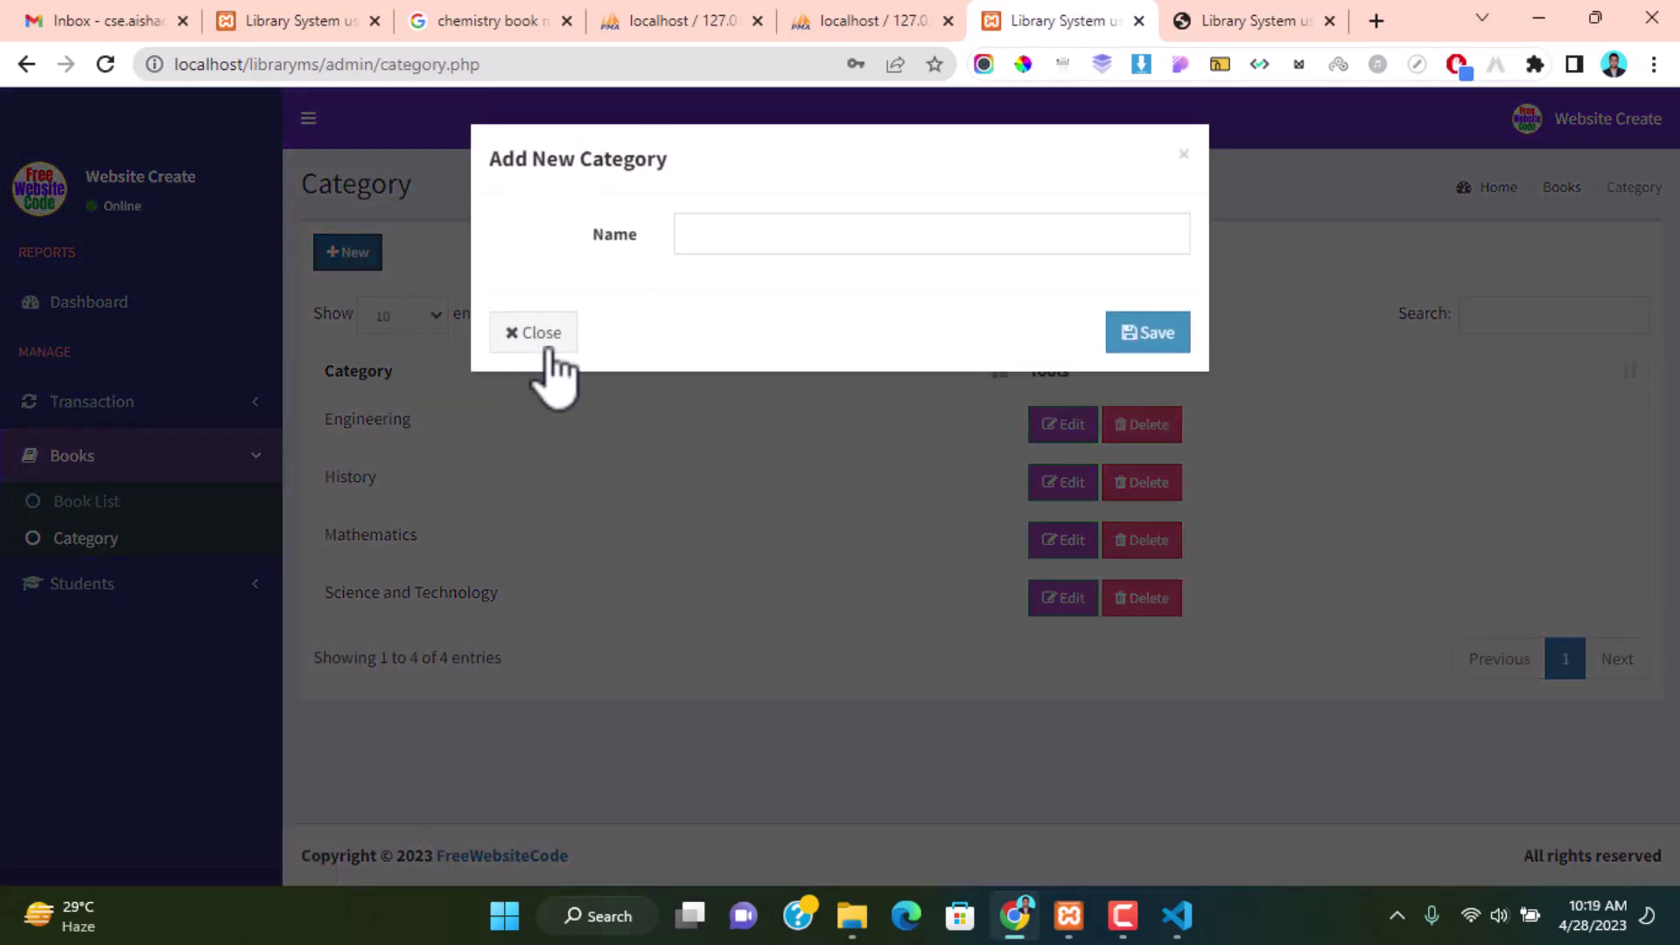
{"action": "left_click", "coordinate": [766, 225]}
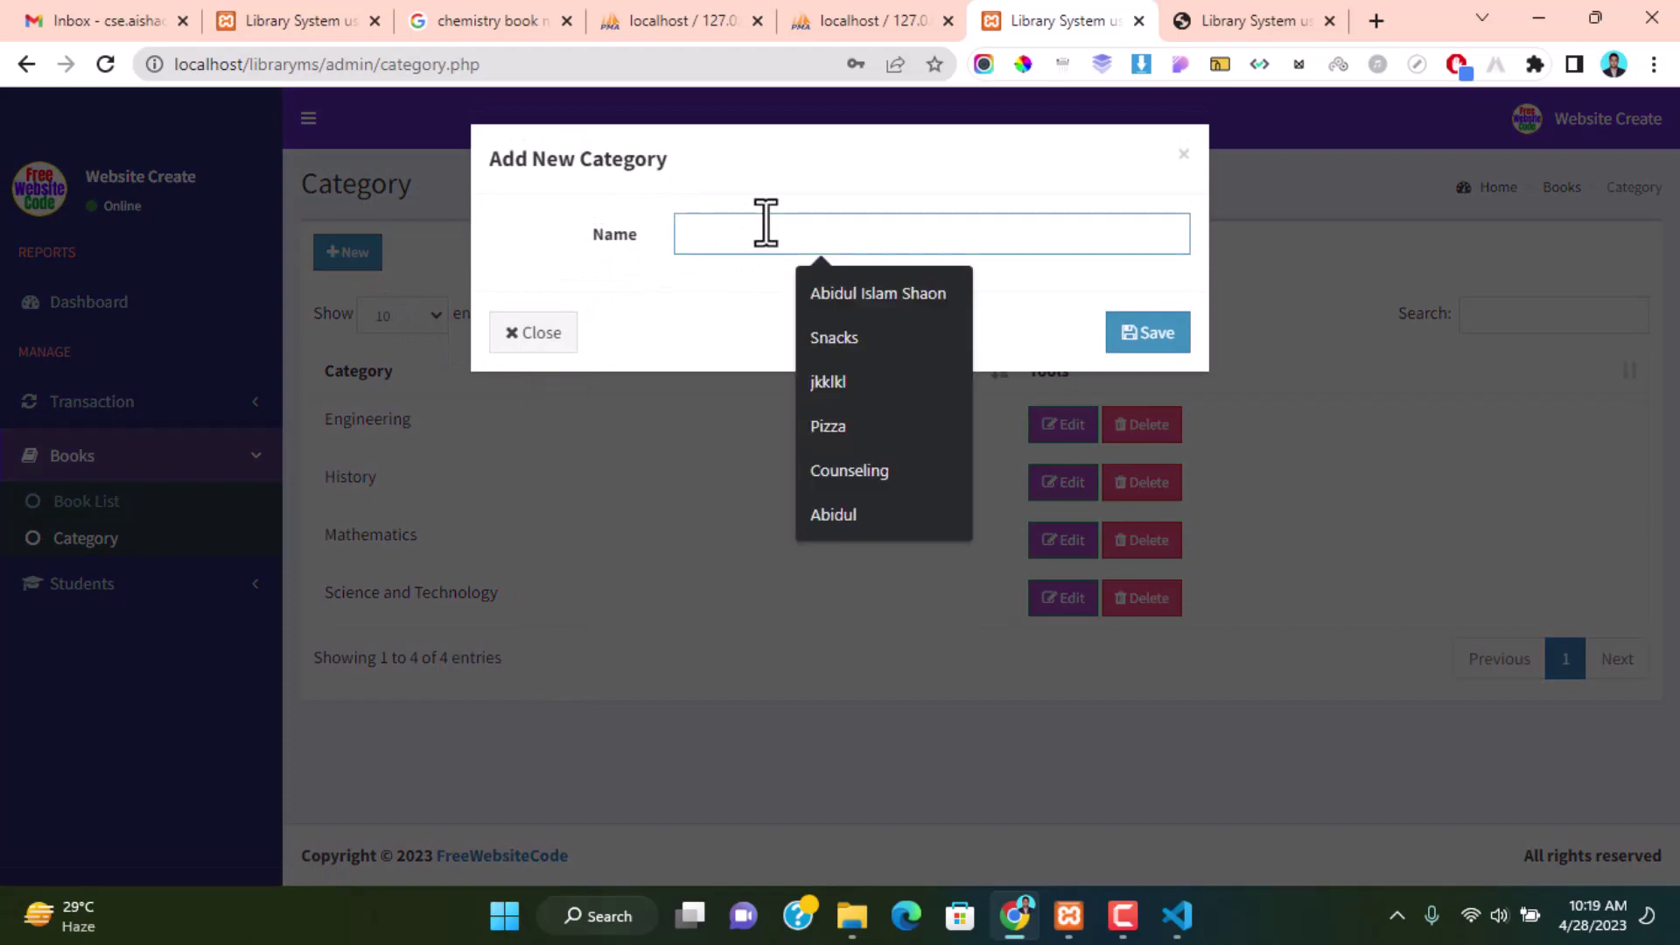
{"action": "type", "text": "Econom"}
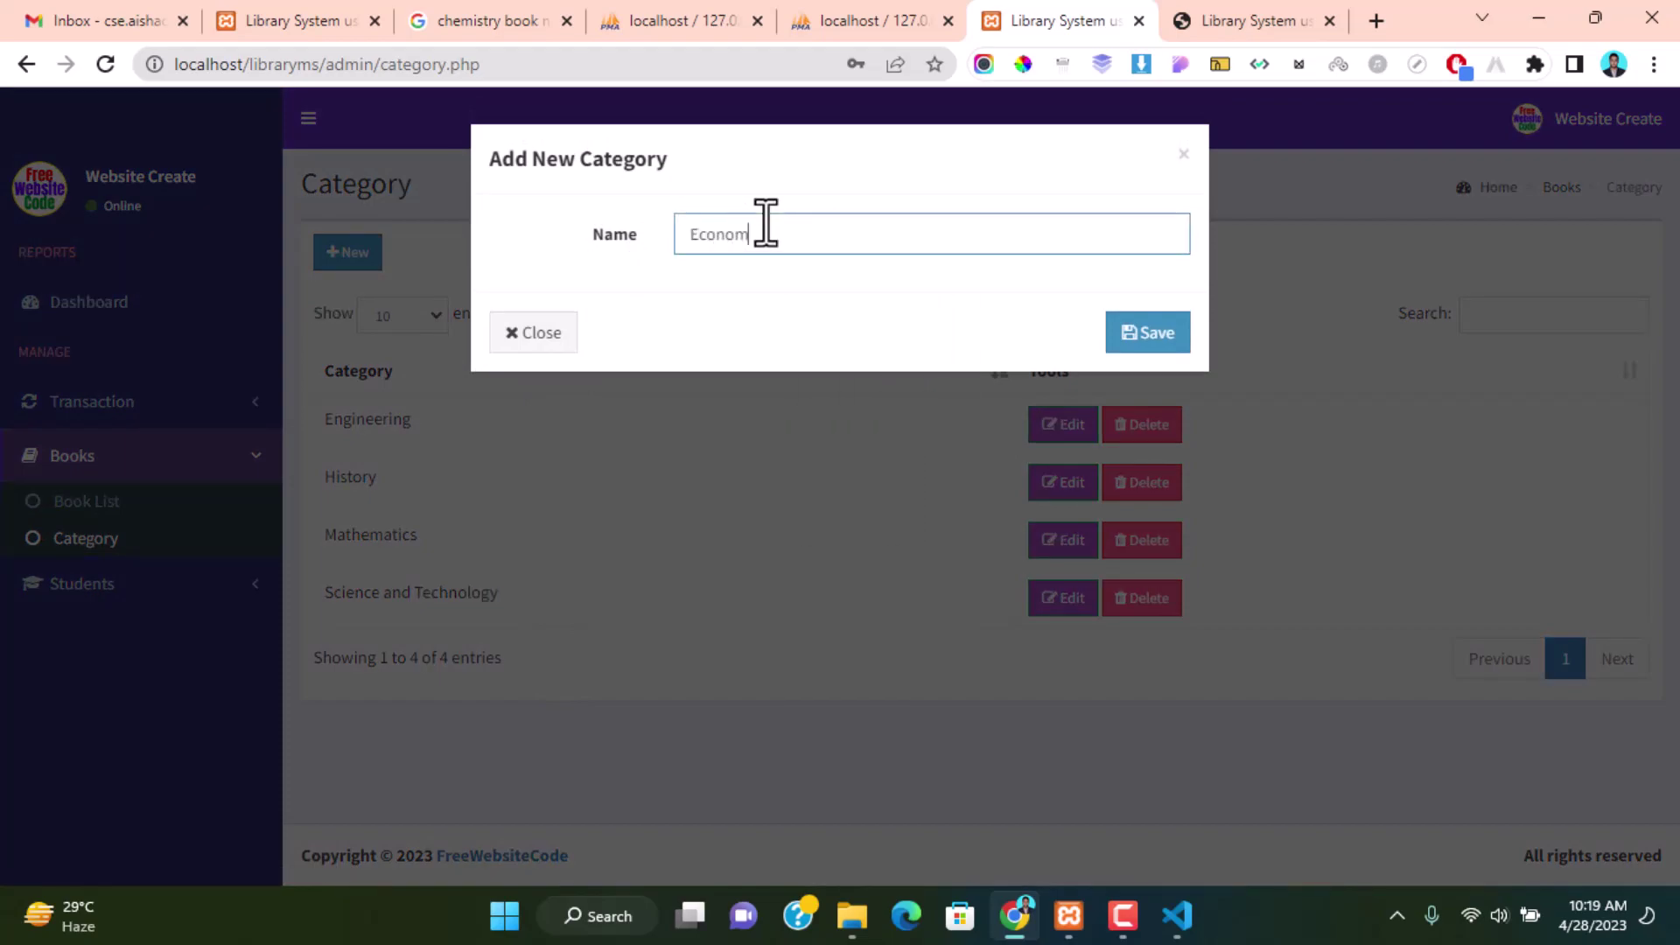
{"action": "type", "text": "ics"}
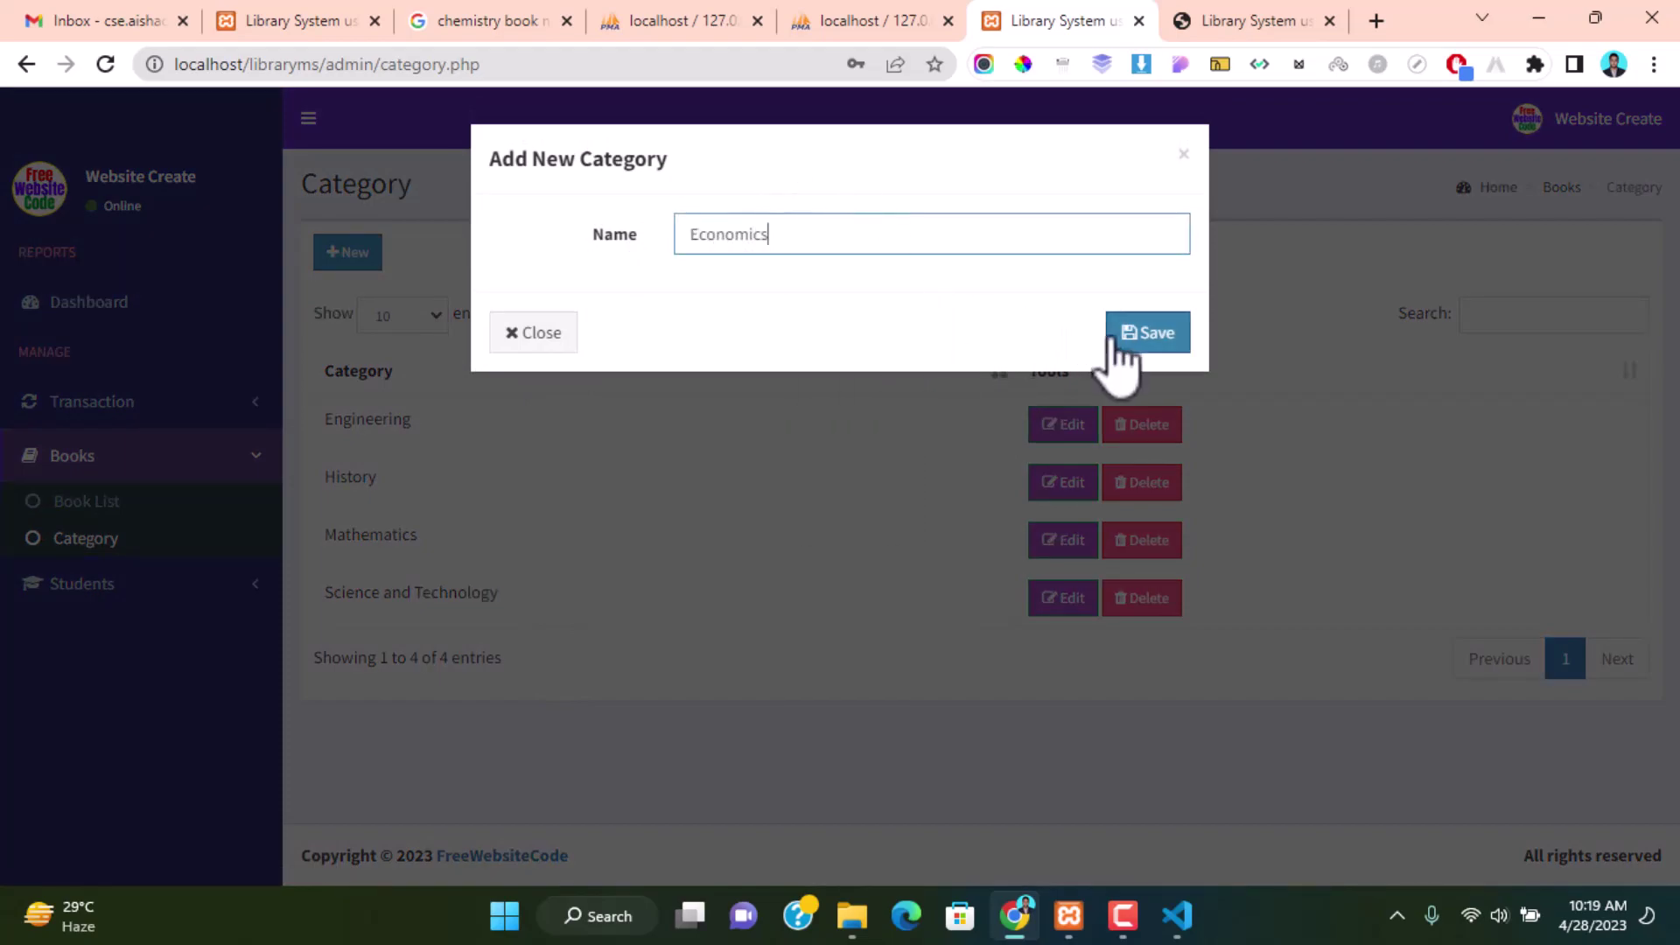
{"action": "left_click", "coordinate": [1142, 342]}
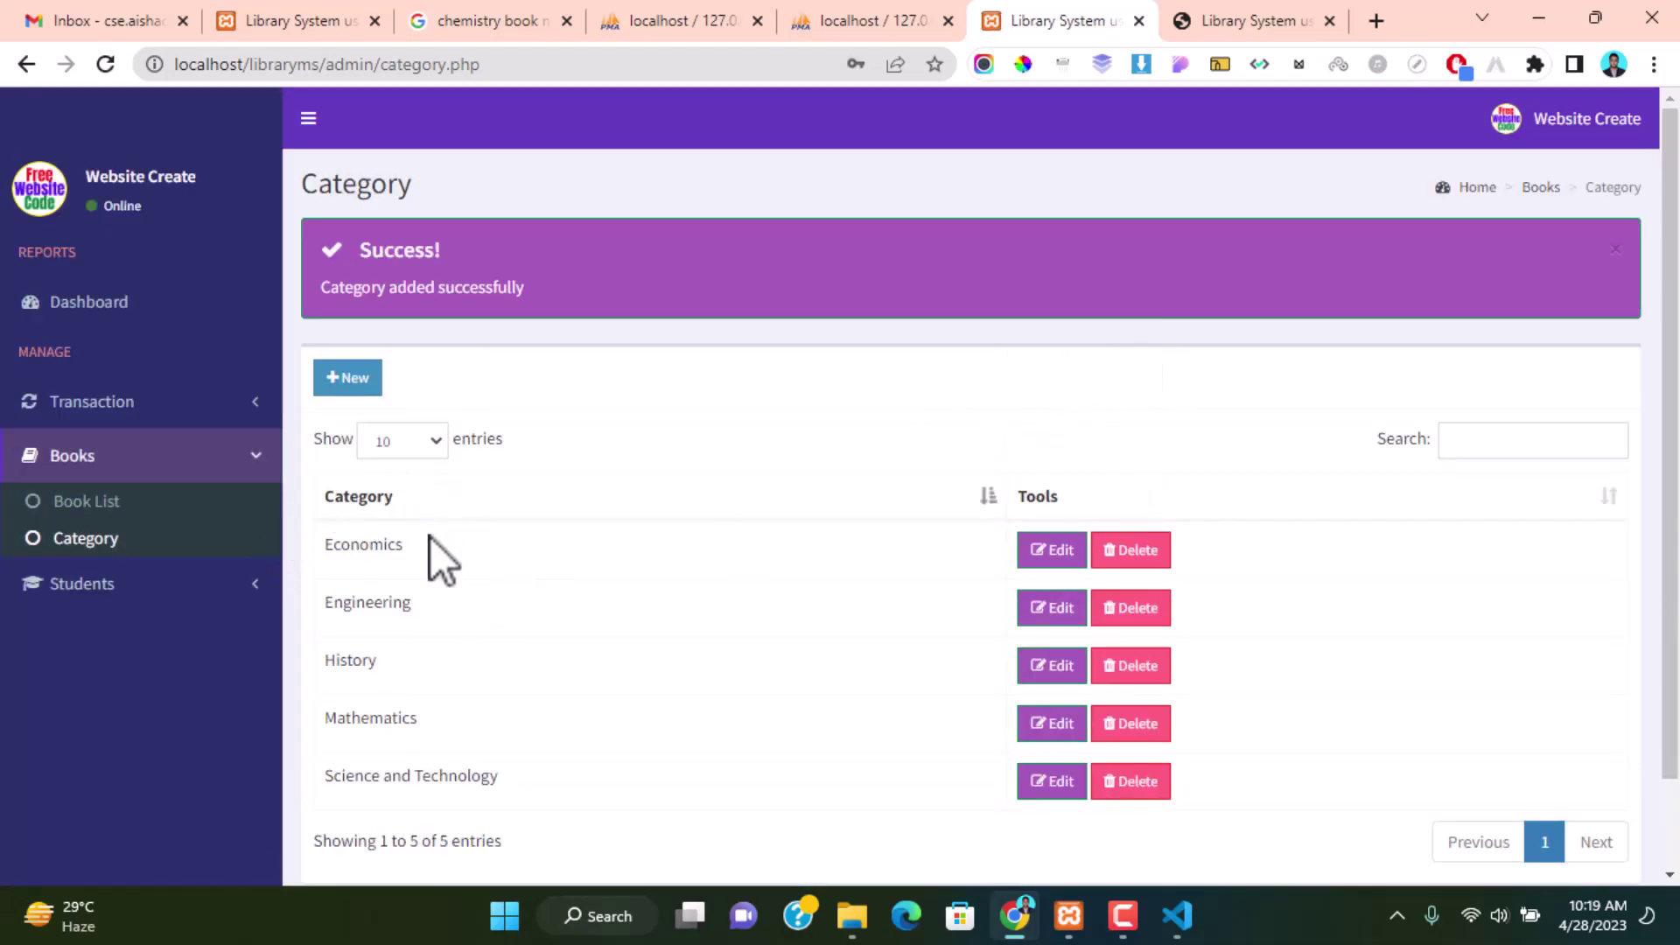
{"action": "left_click_drag", "start_coordinate": [442, 560], "coordinate": [318, 580]}
{"action": "left_click", "coordinate": [550, 512]}
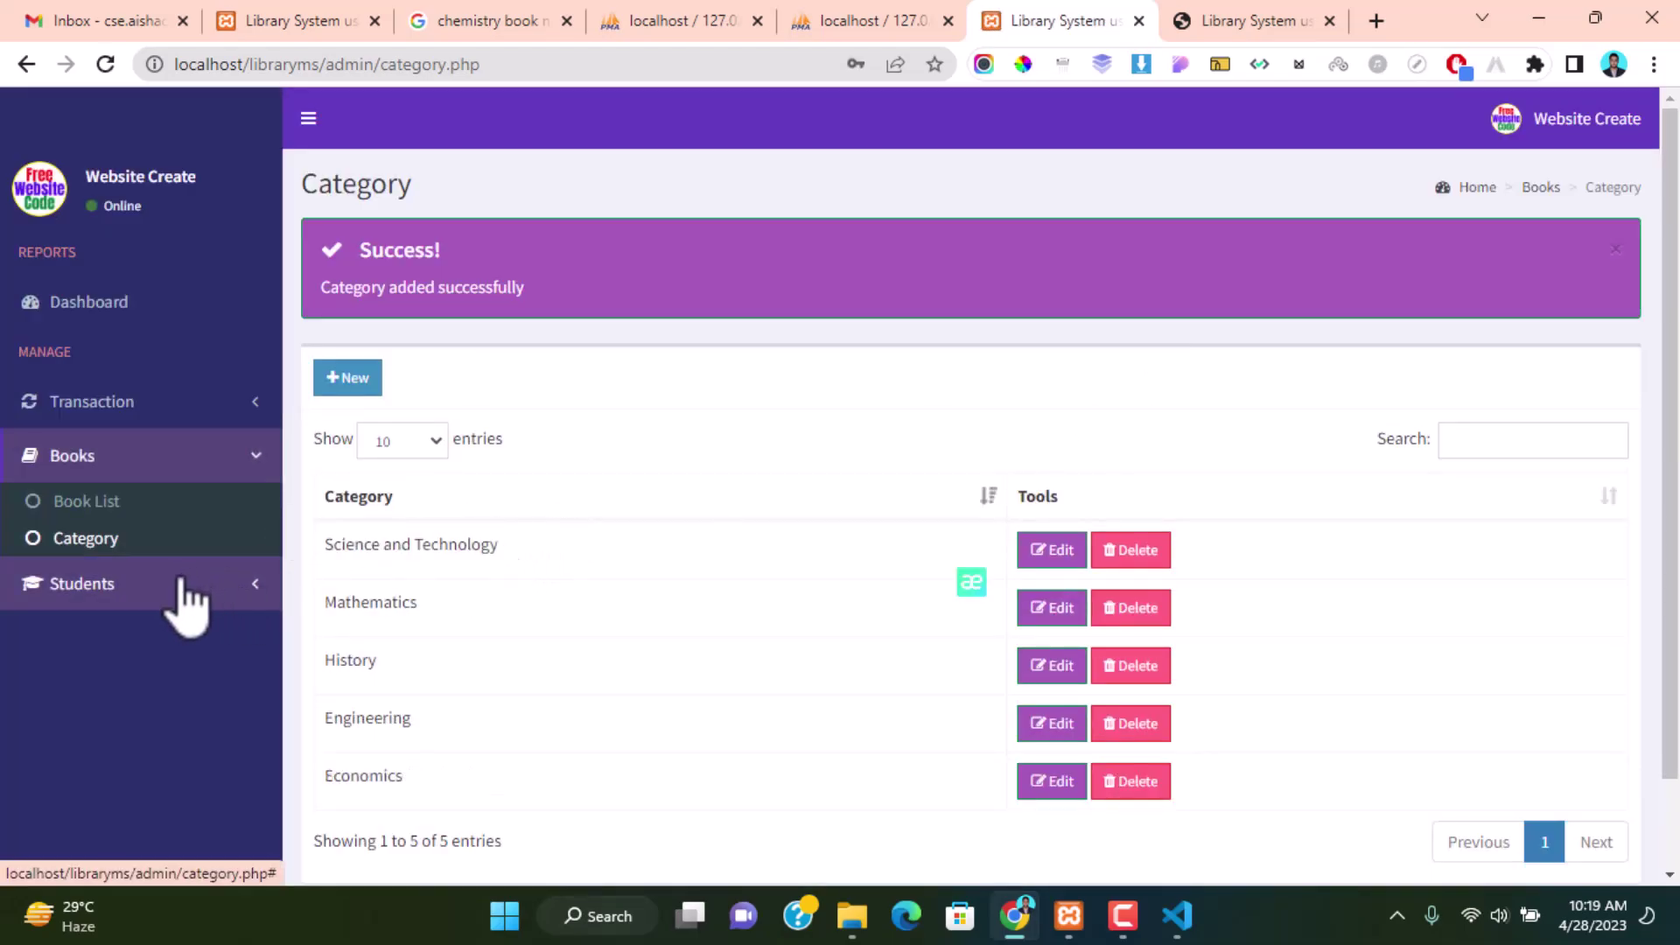
{"action": "left_click", "coordinate": [181, 585]}
- Save a new student with first and last name and course BSCS, skipping the photo
{"action": "left_click", "coordinate": [116, 558]}
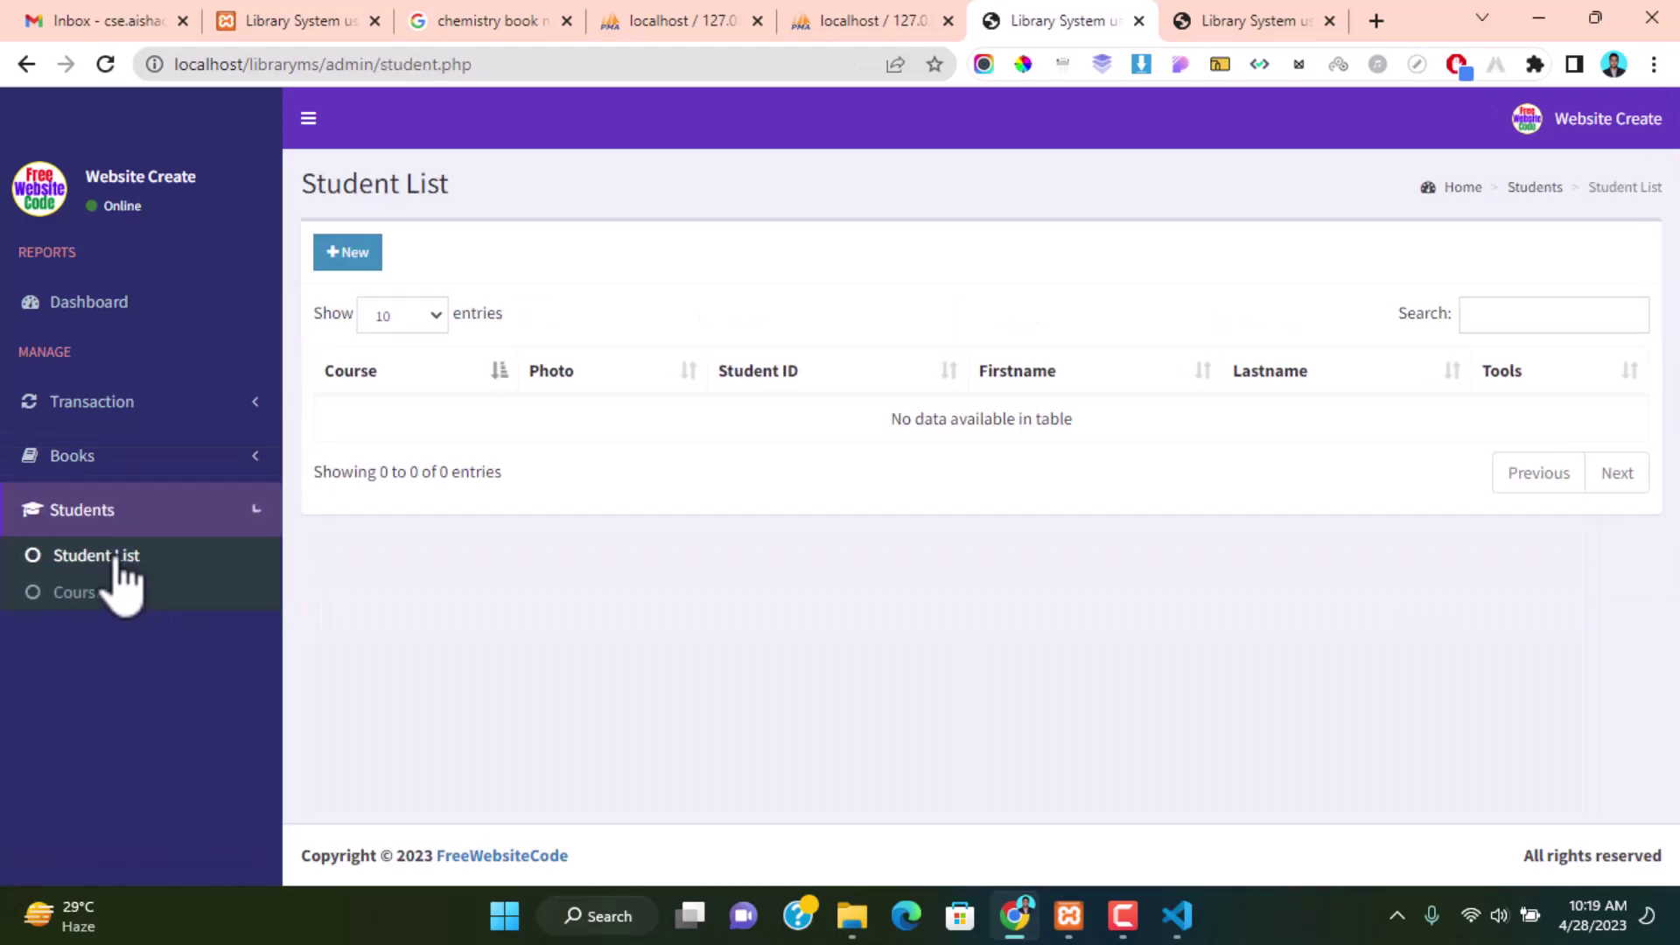
{"action": "left_click", "coordinate": [349, 254]}
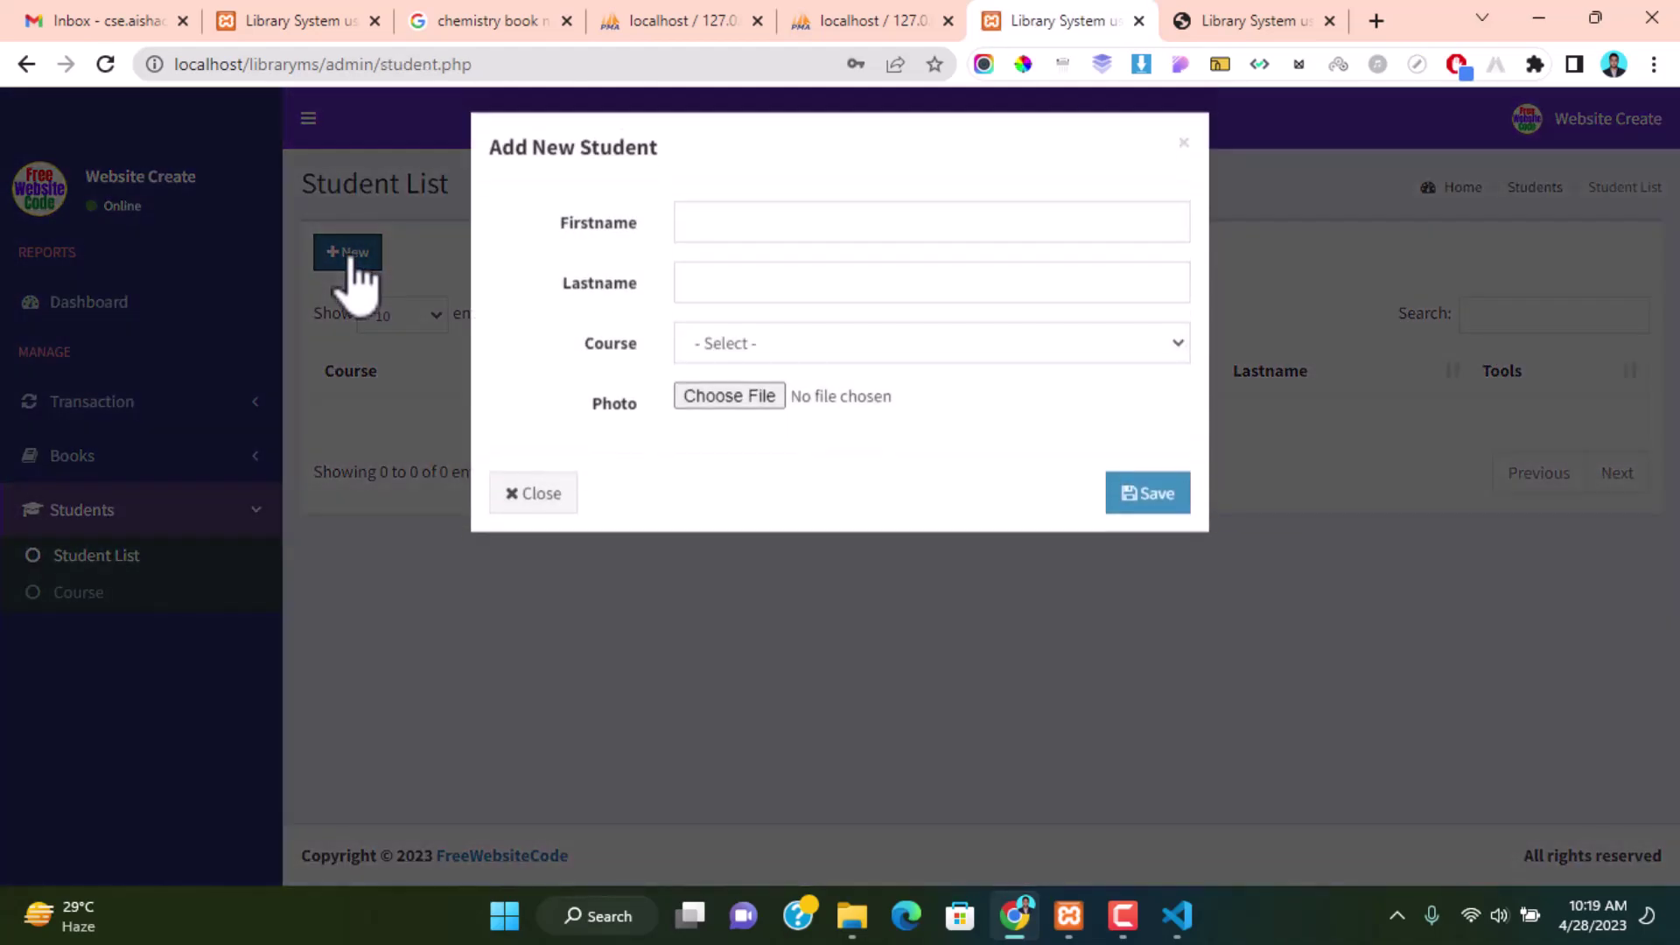
{"action": "left_click", "coordinate": [758, 230]}
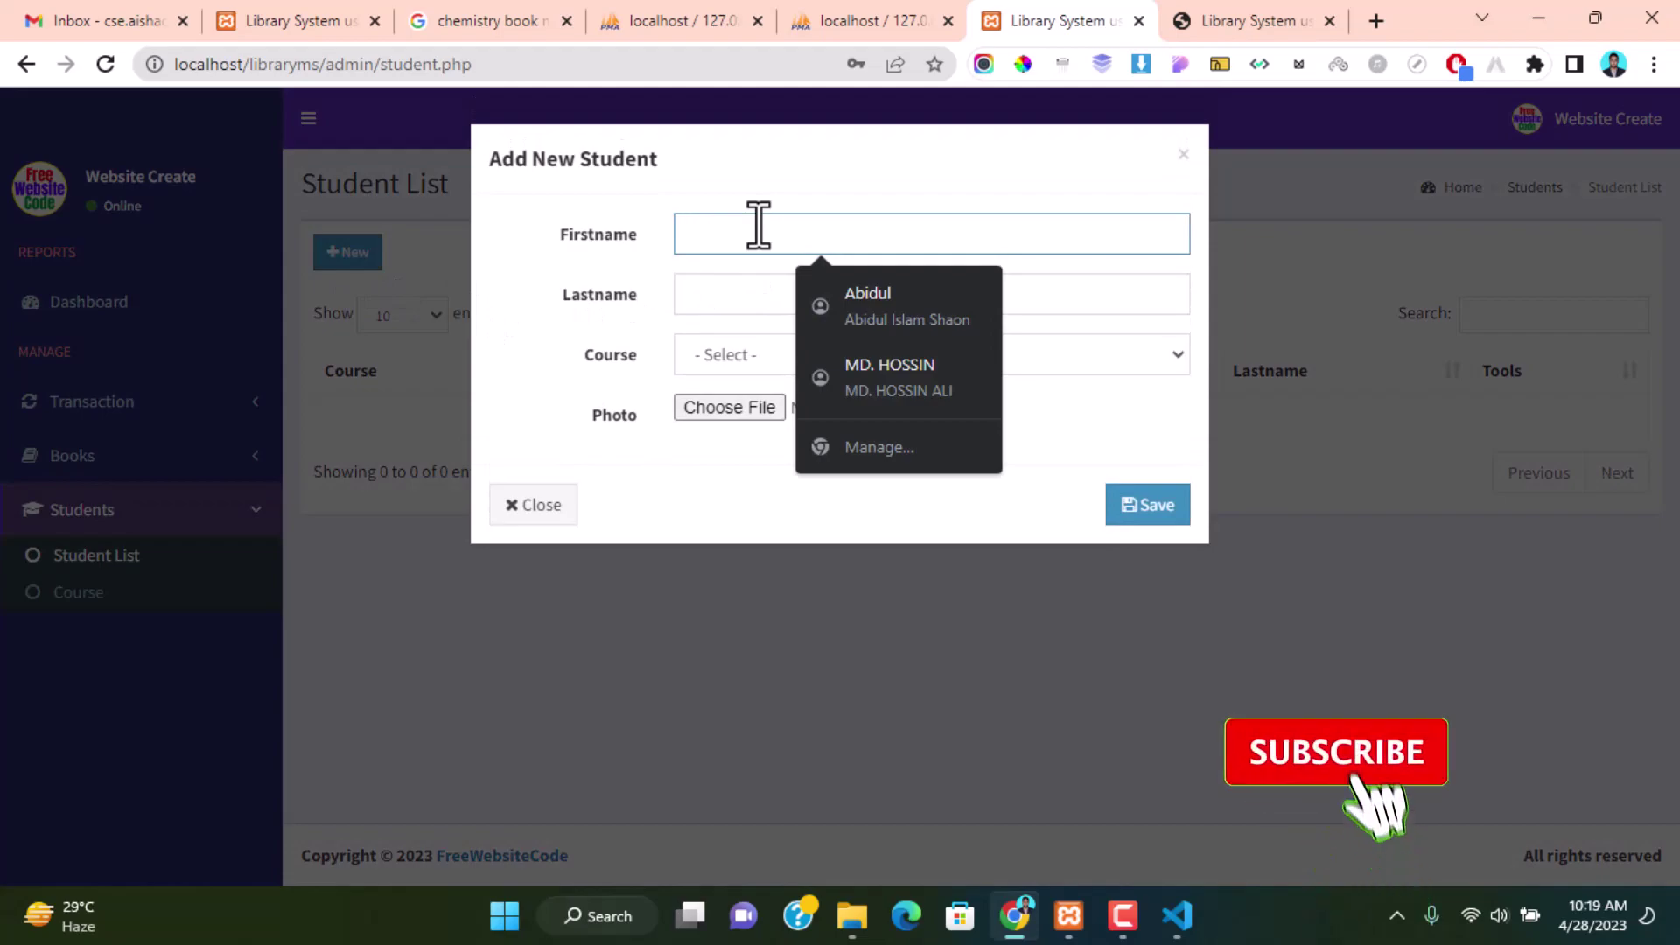
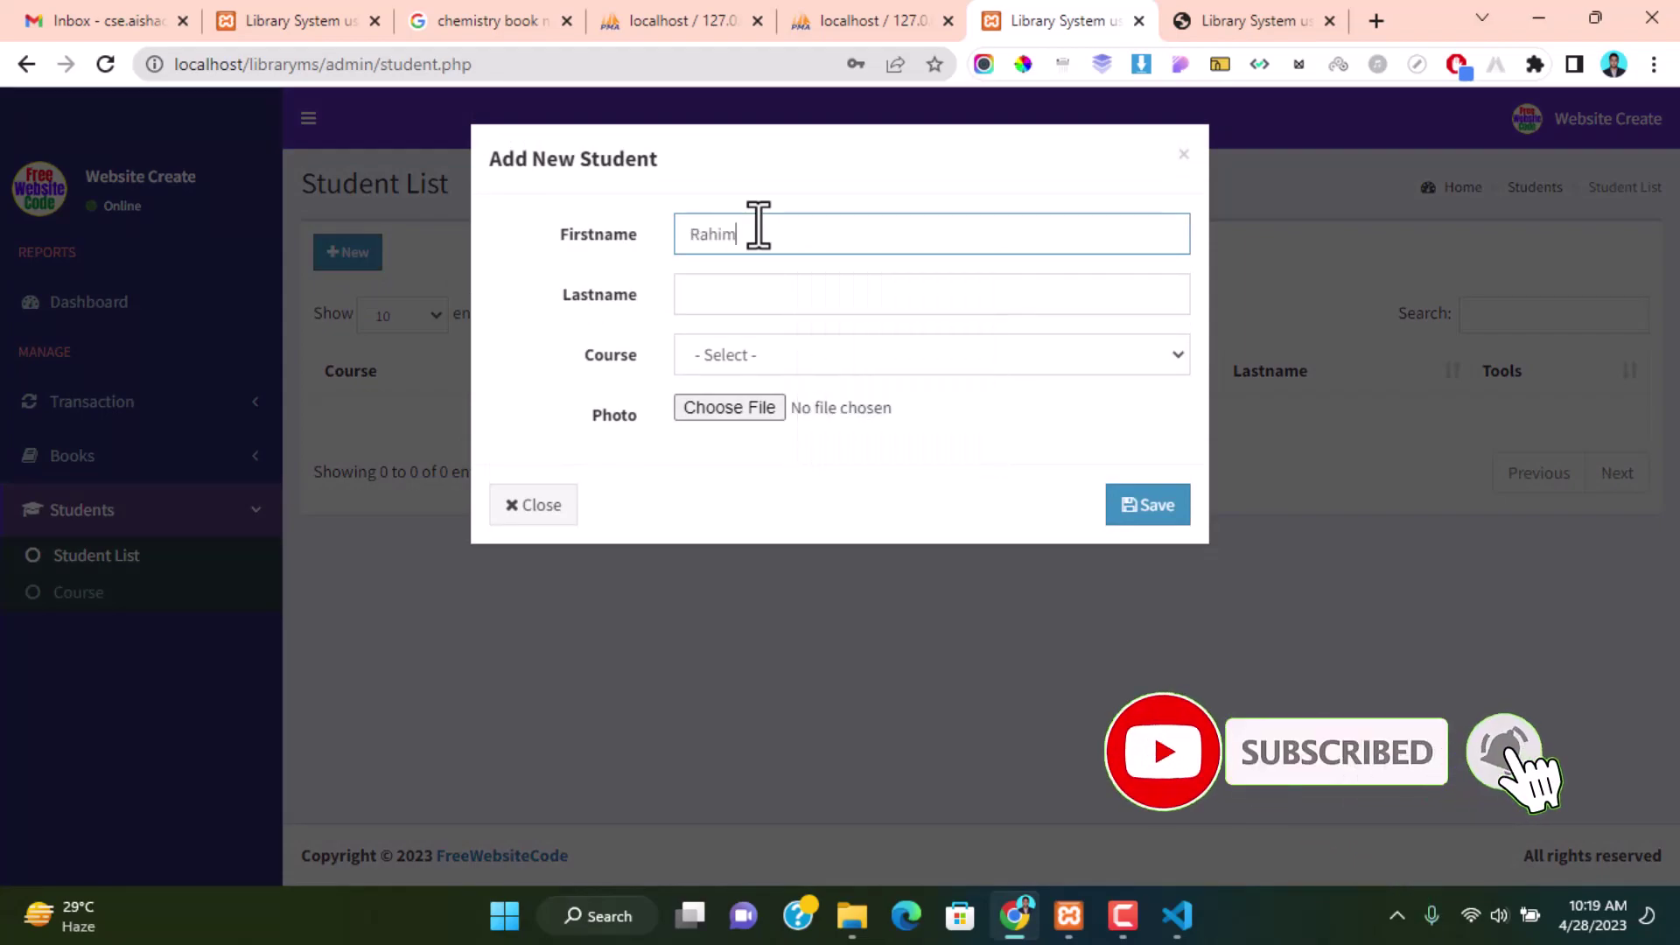
{"action": "left_click", "coordinate": [740, 308]}
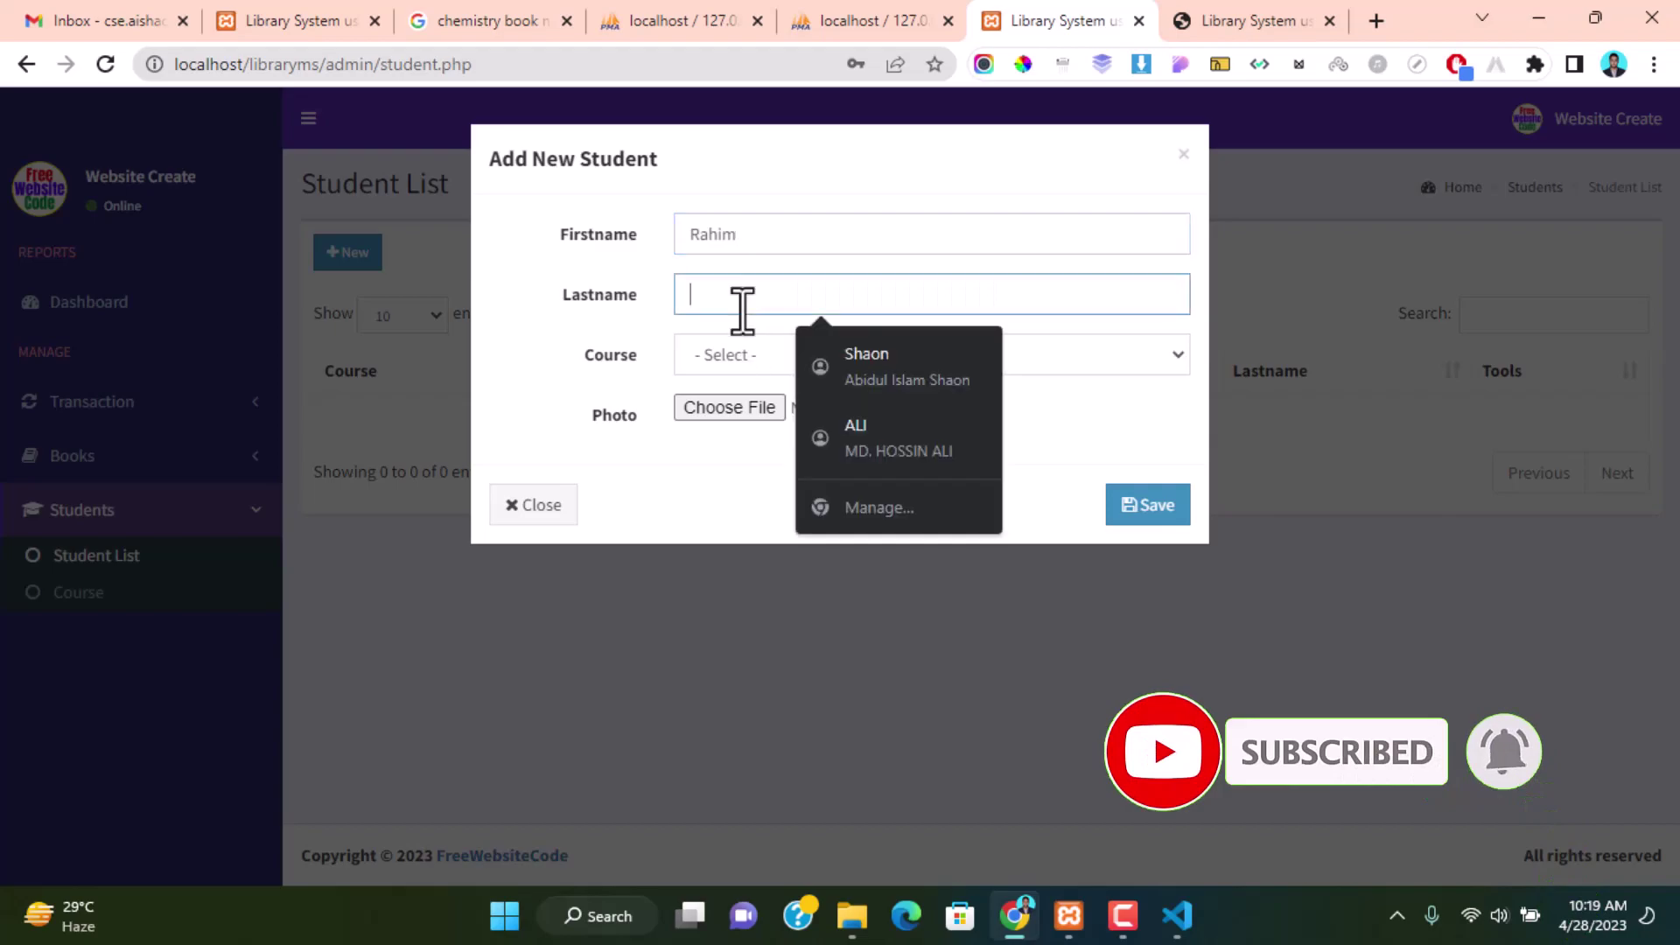
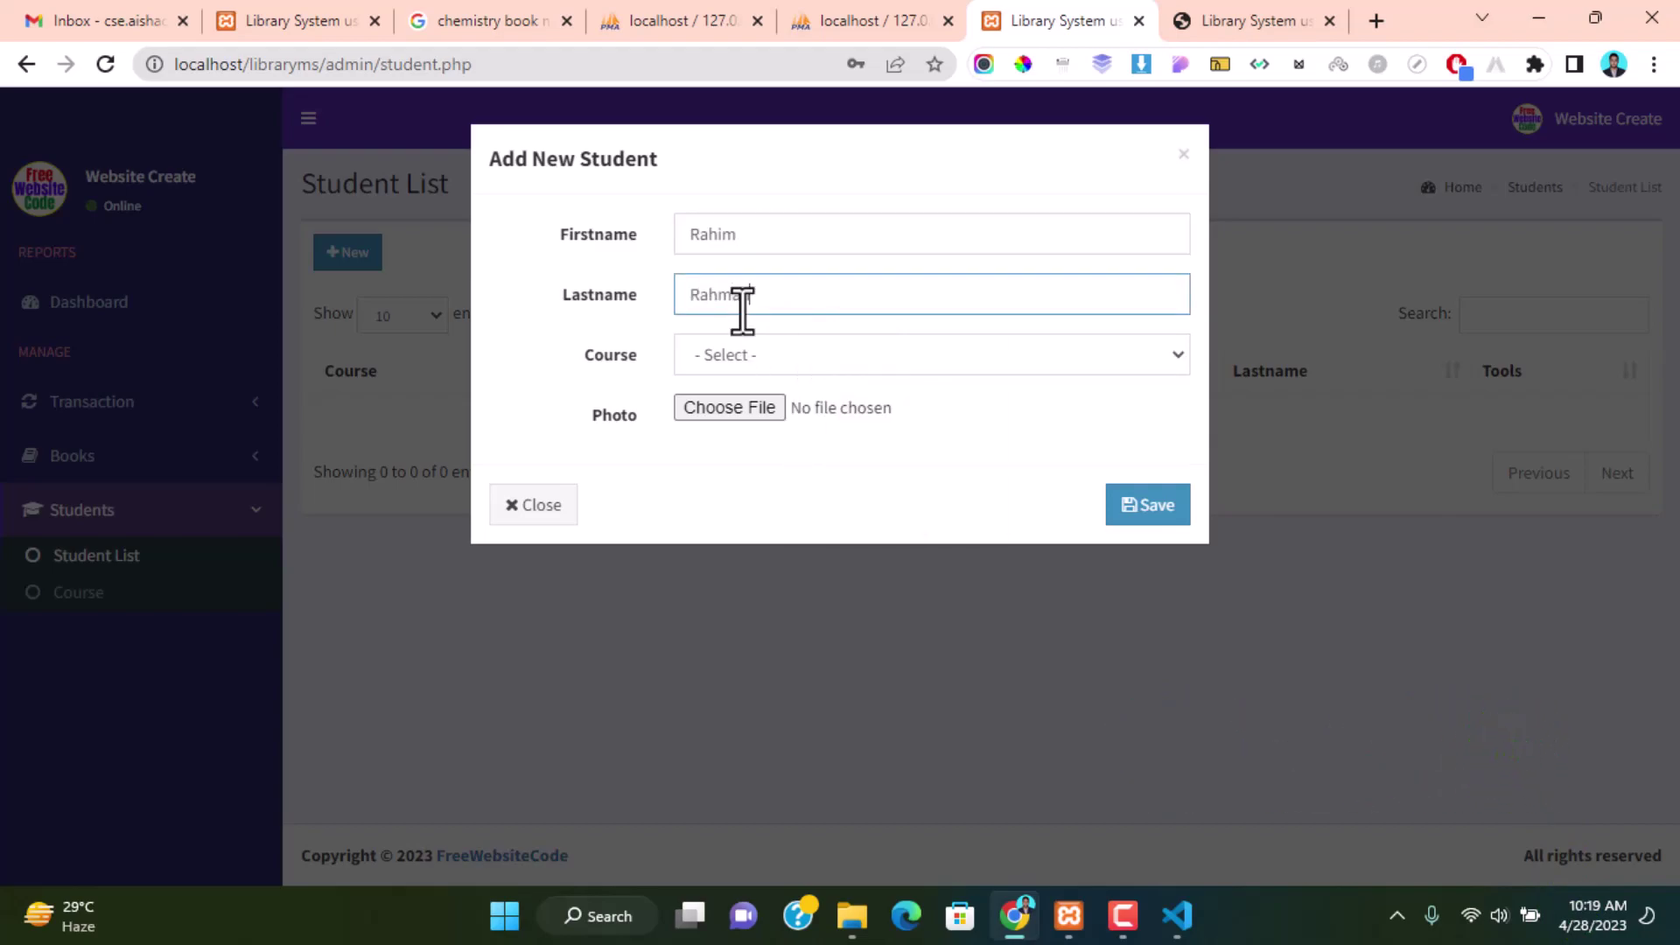
{"action": "left_click", "coordinate": [786, 354]}
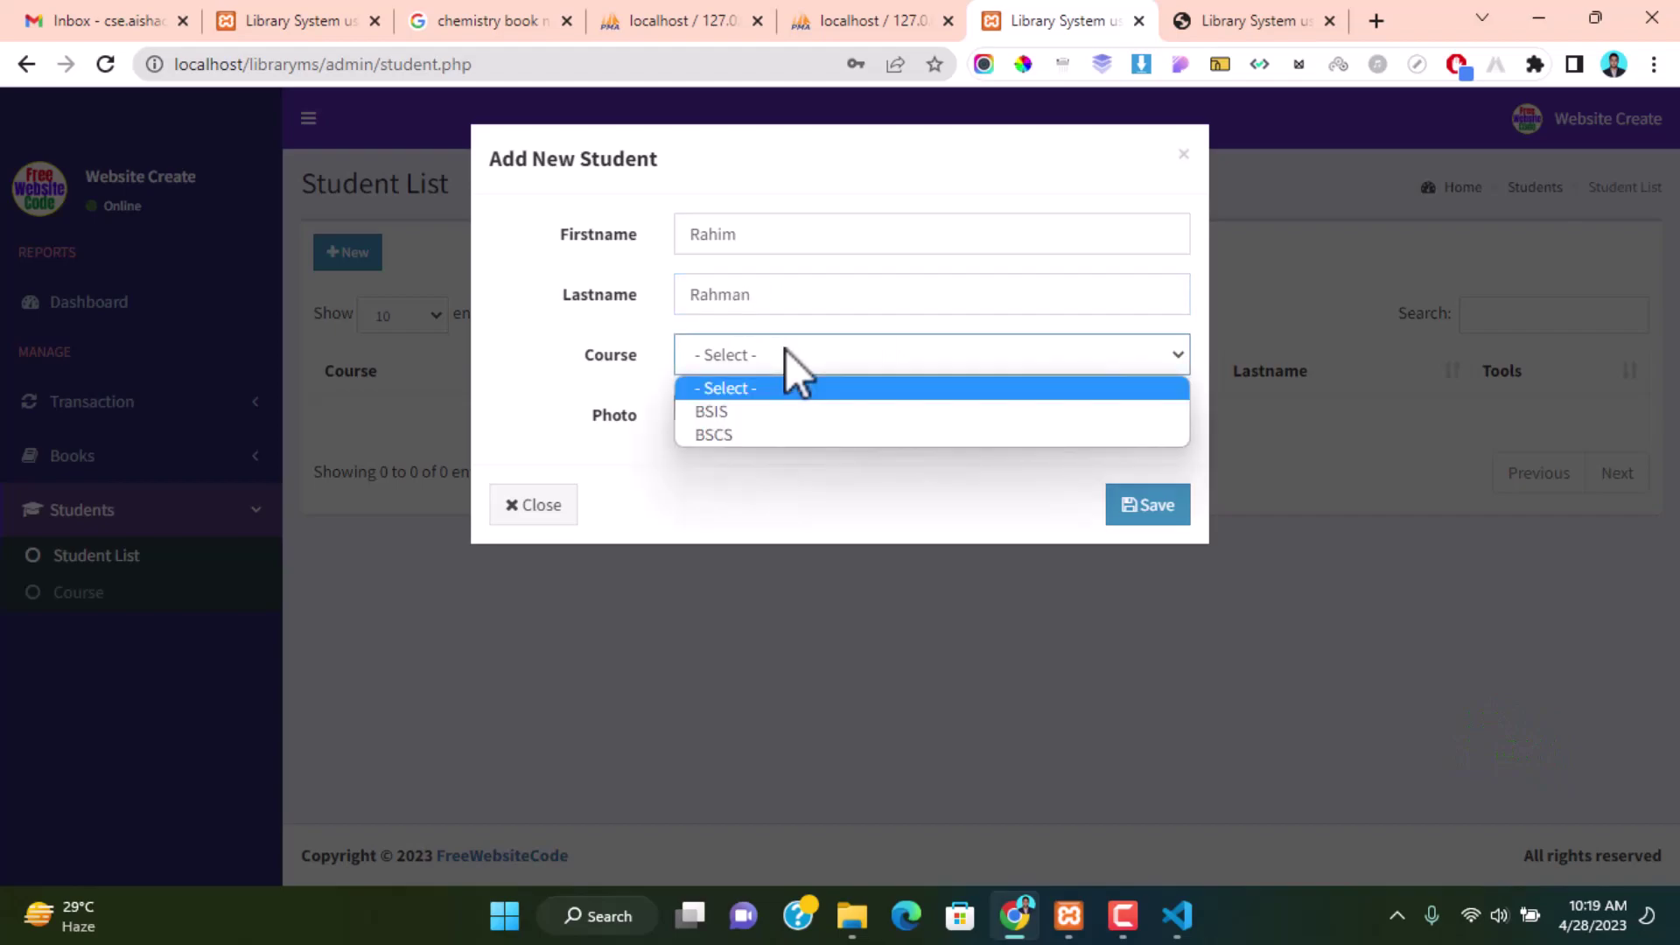
{"action": "left_click", "coordinate": [740, 434]}
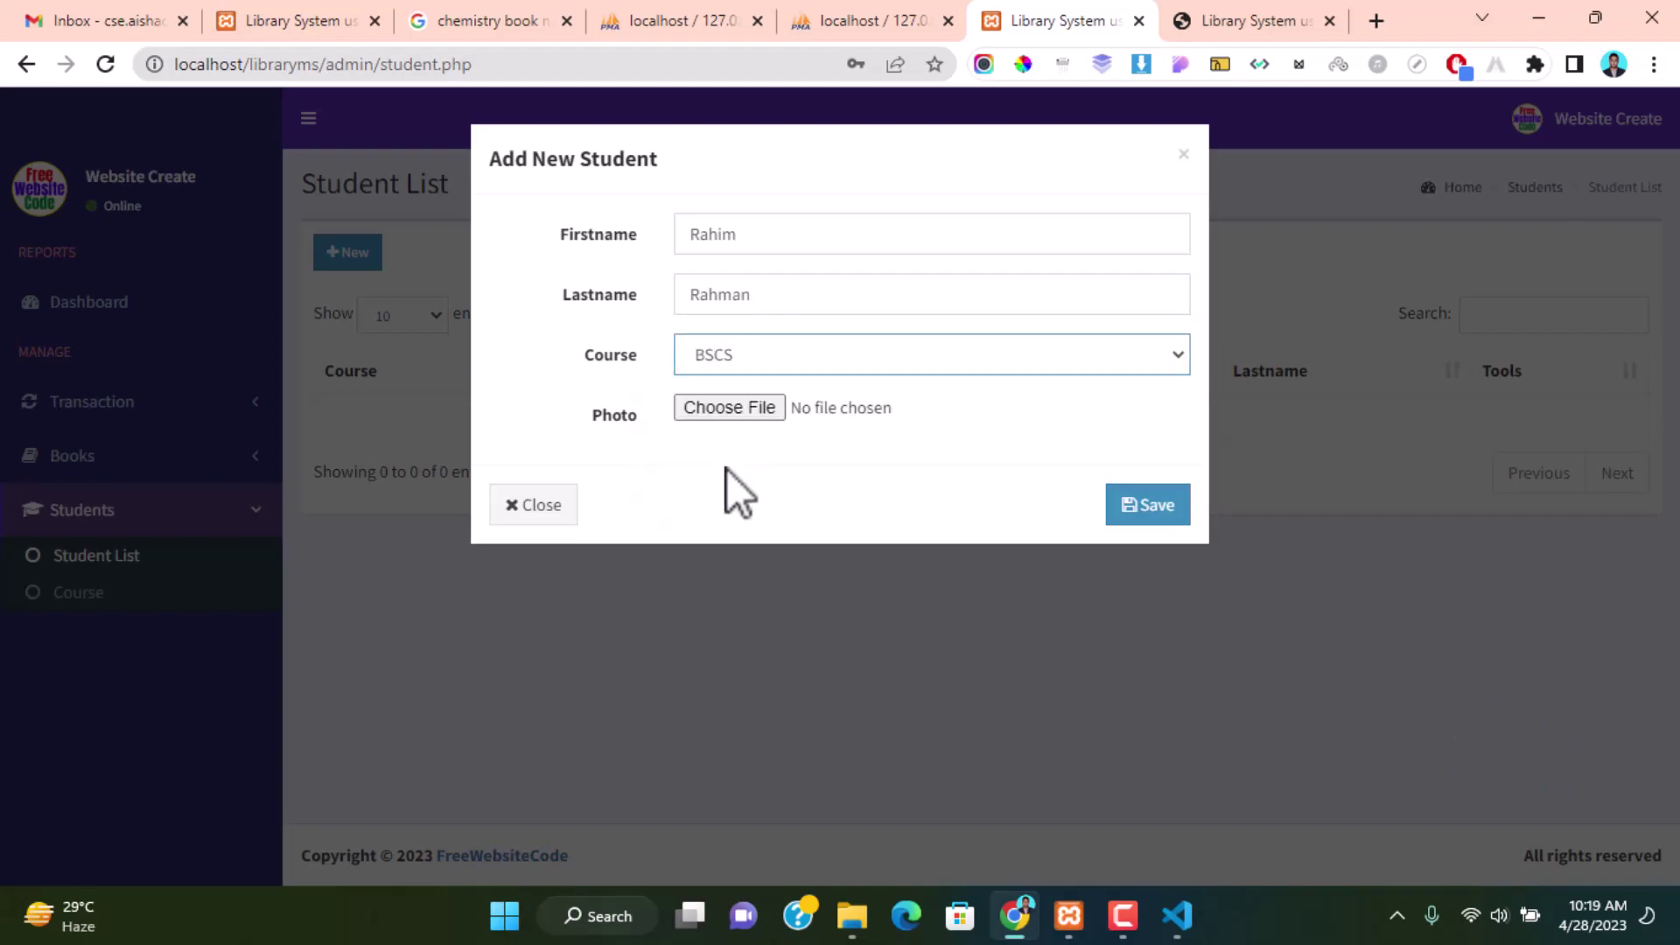
{"action": "left_click", "coordinate": [721, 406]}
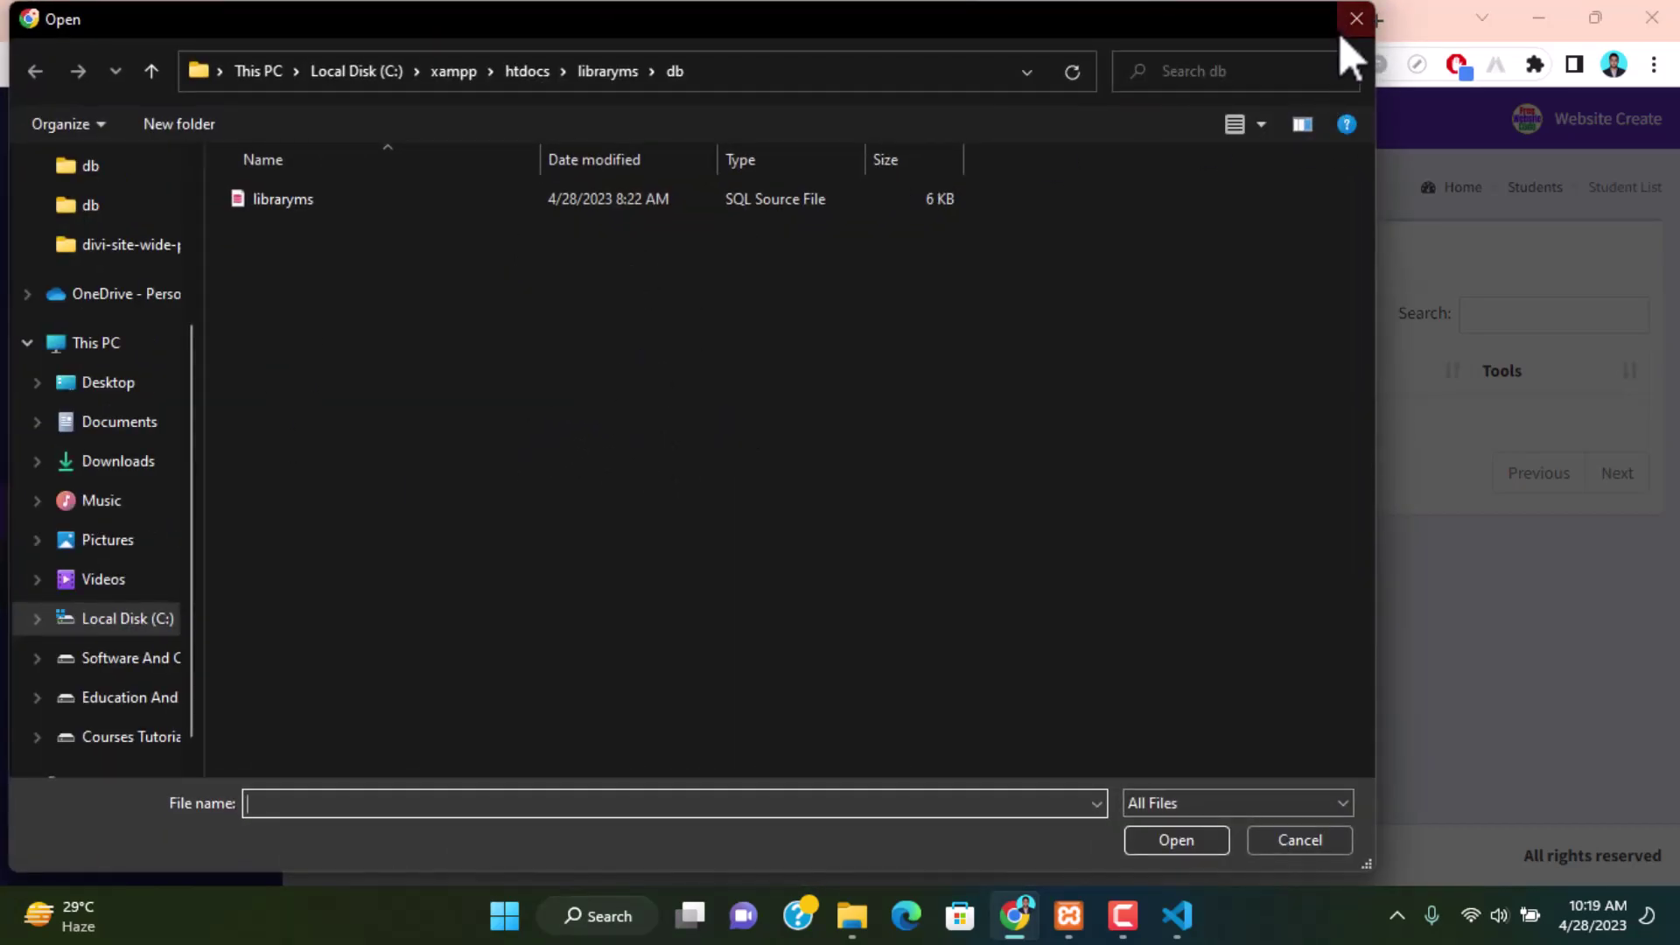
{"action": "left_click", "coordinate": [1356, 19]}
{"action": "left_click", "coordinate": [1153, 507]}
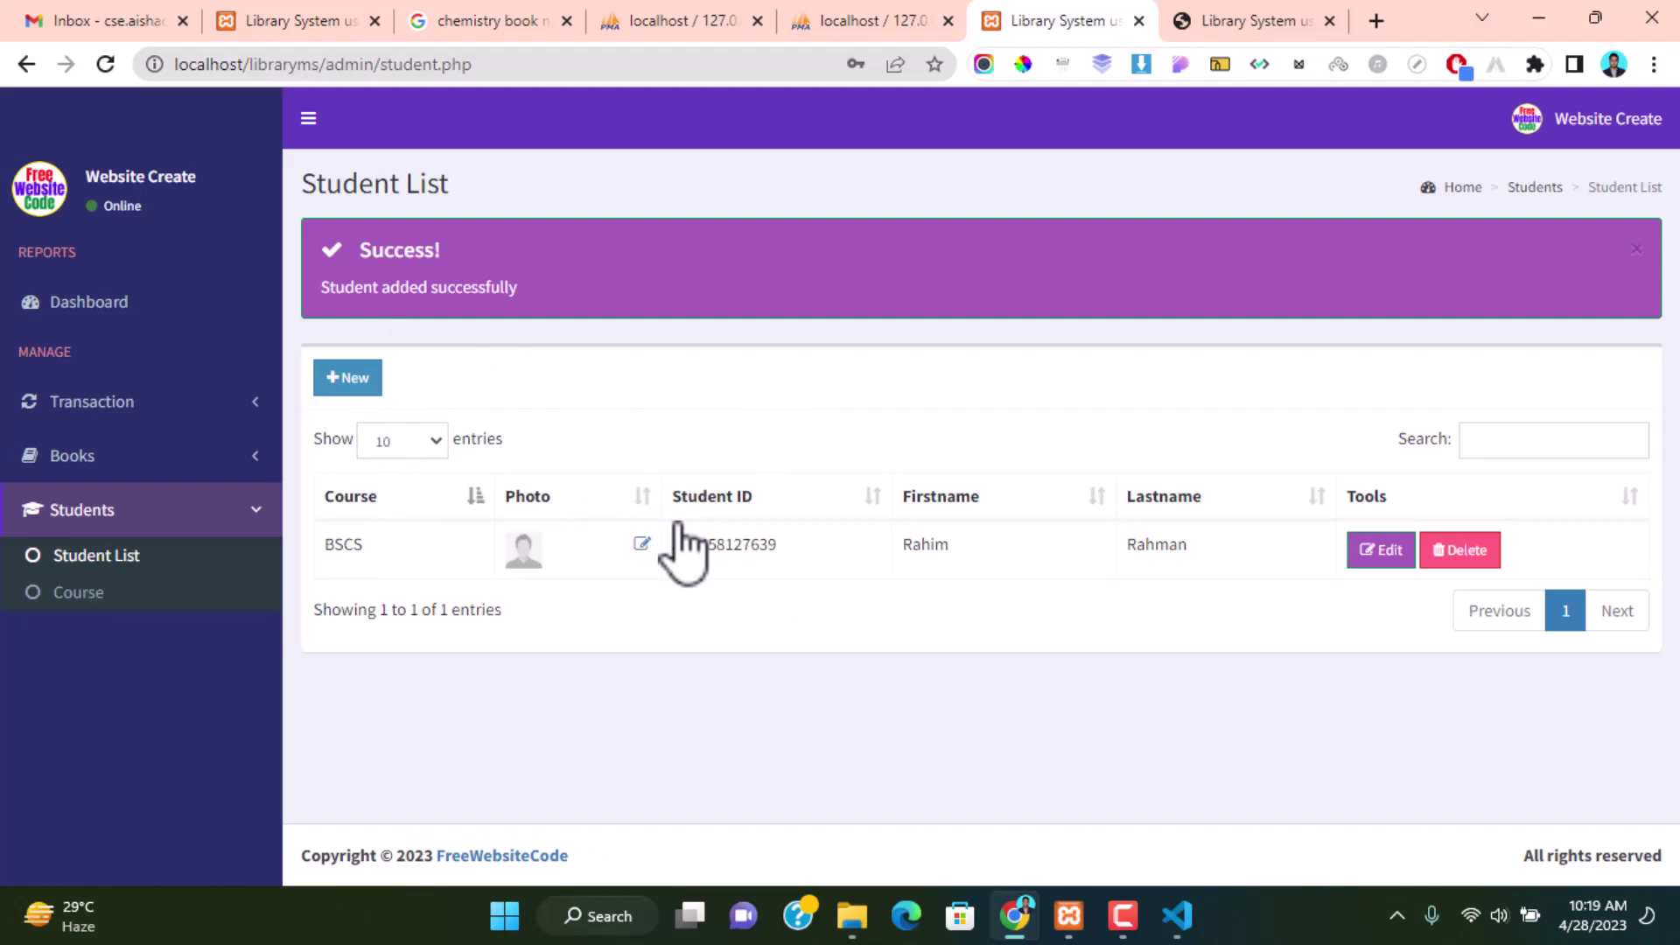
- Open the Course list, dismiss the Add New Course form unsaved, and expand Transaction
{"action": "left_click", "coordinate": [137, 604]}
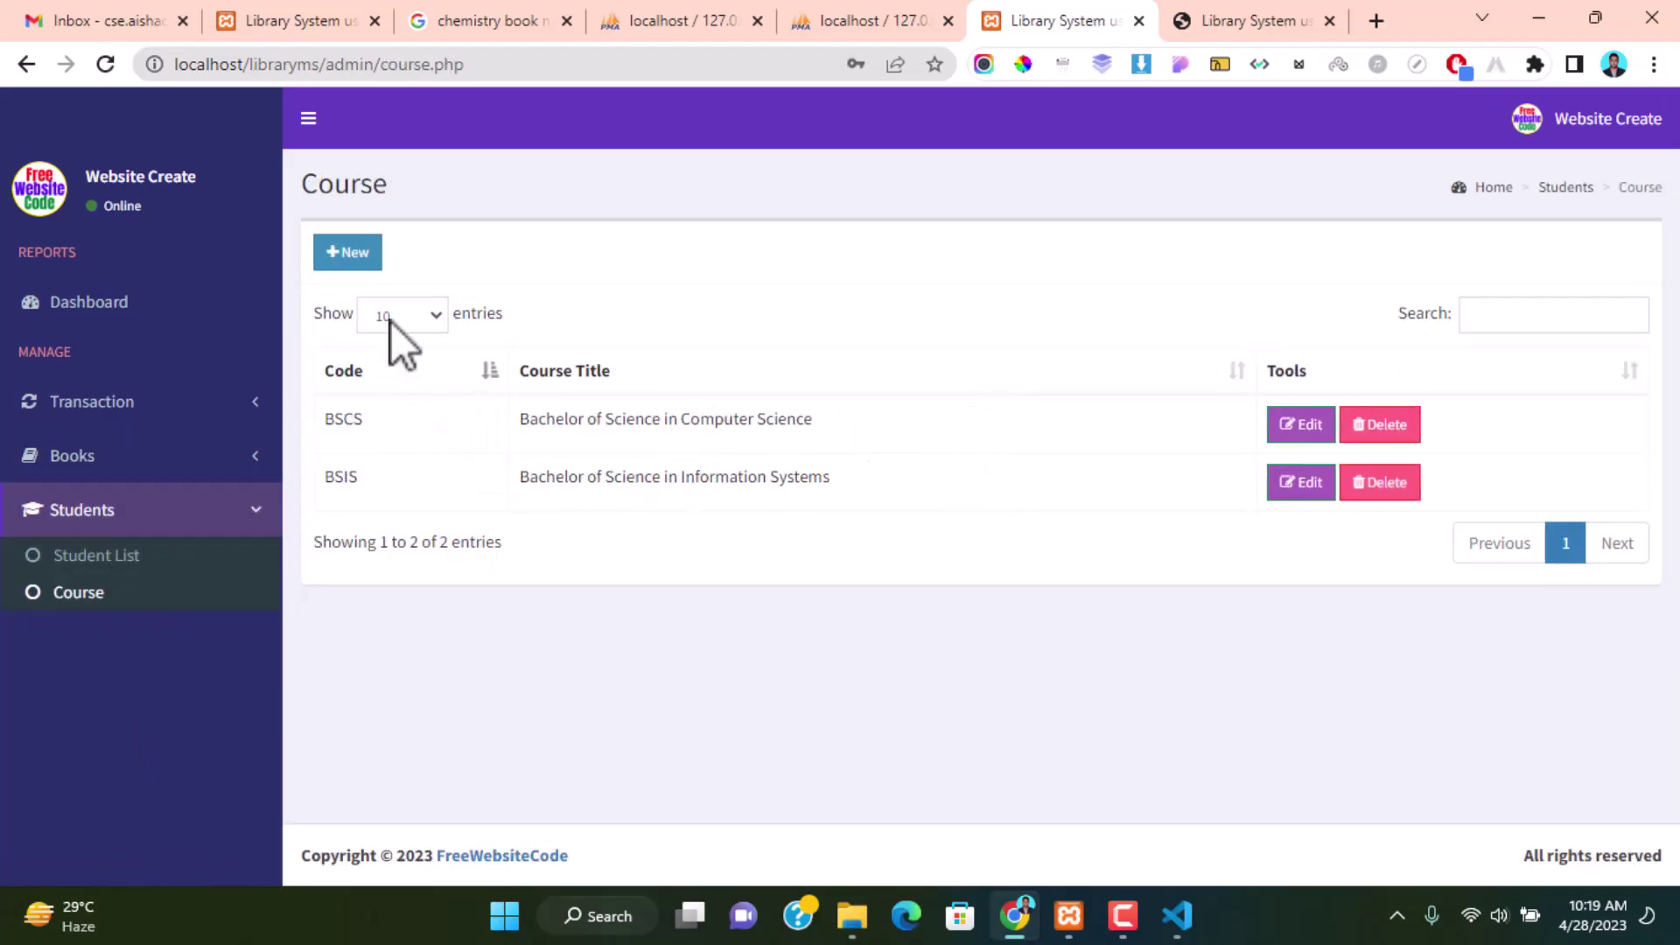
{"action": "left_click", "coordinate": [351, 253]}
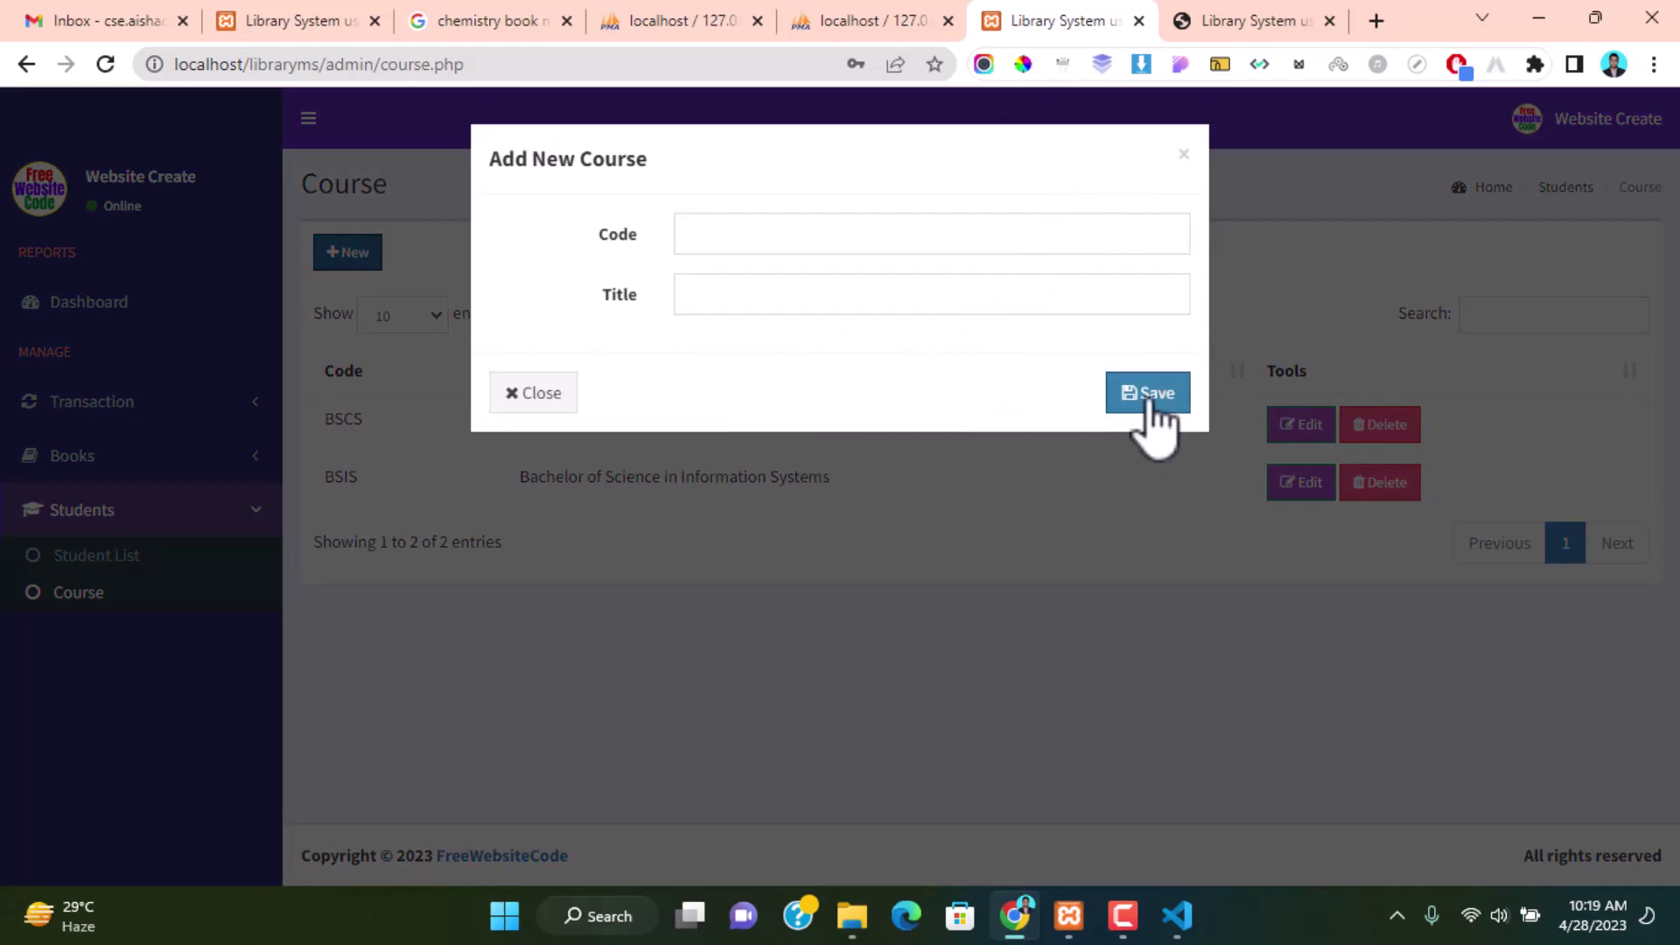
{"action": "left_click", "coordinate": [525, 402]}
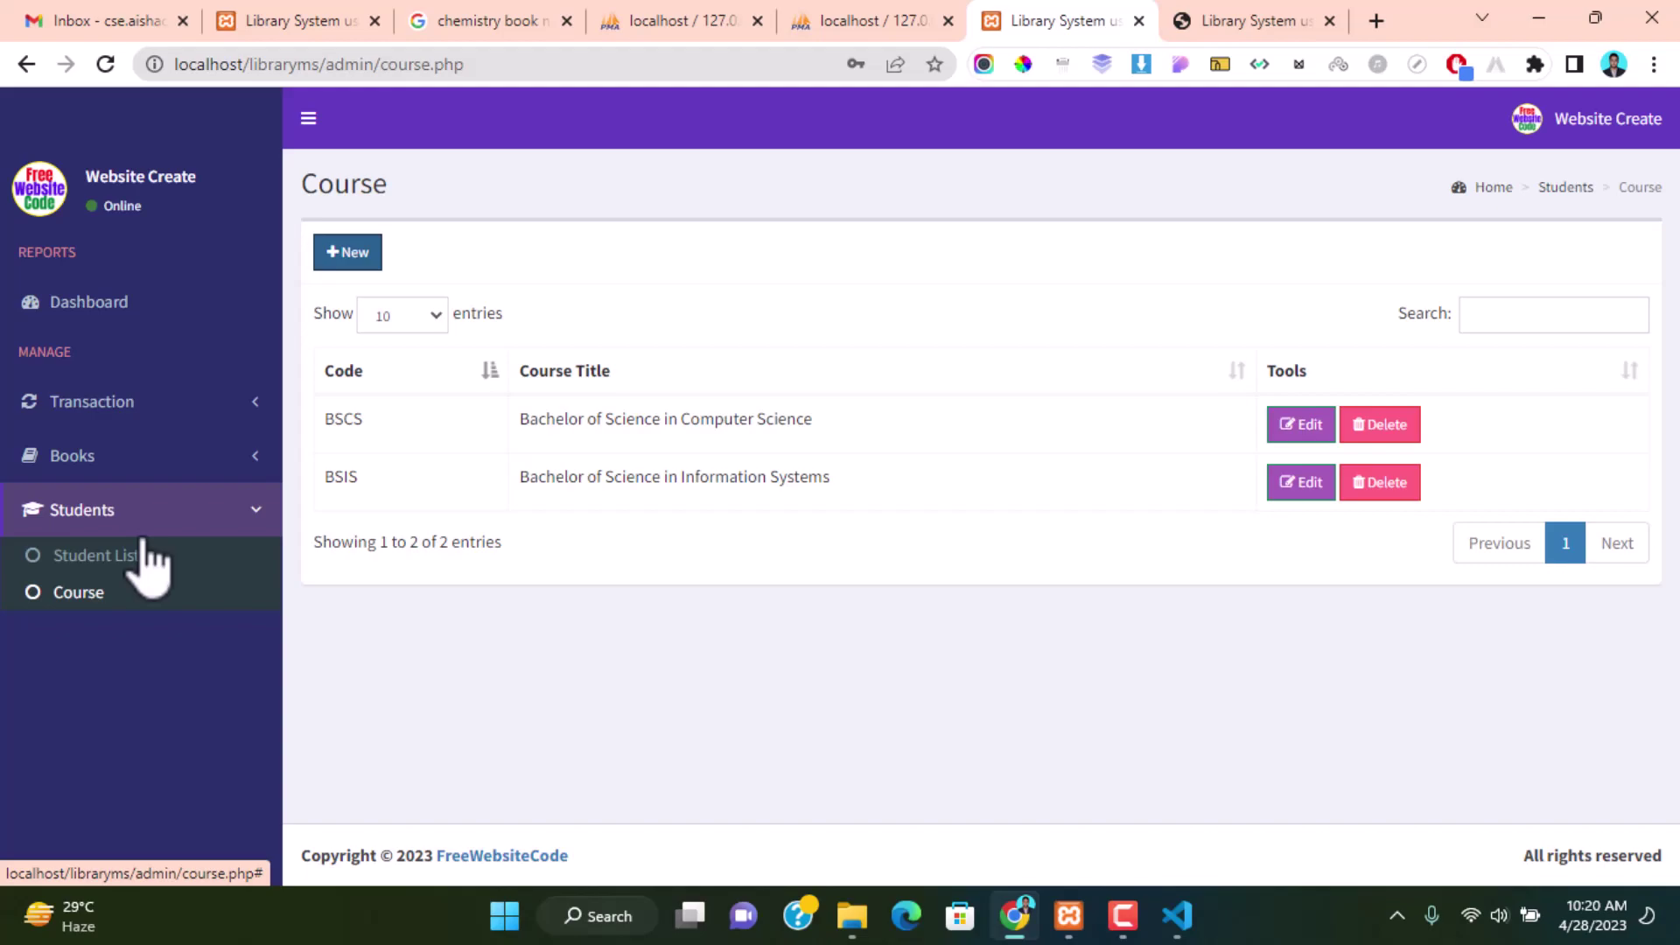
{"action": "left_click", "coordinate": [125, 422]}
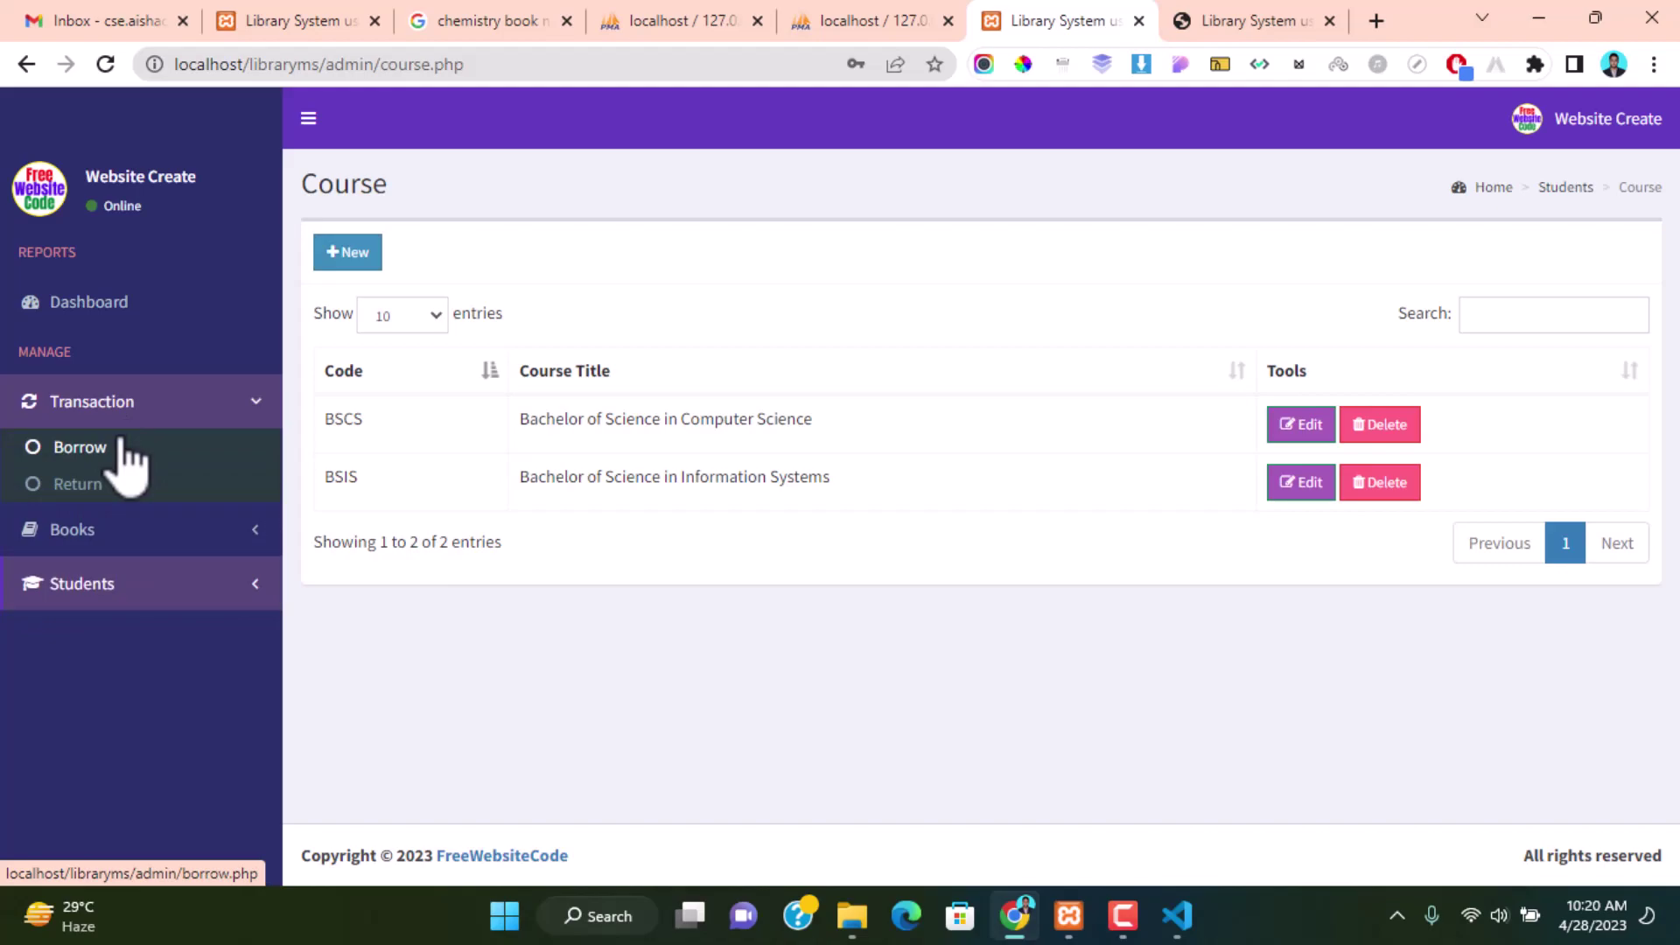
- Start a new borrow record and paste in the student's ID copied from the Student List
{"action": "left_click", "coordinate": [122, 445]}
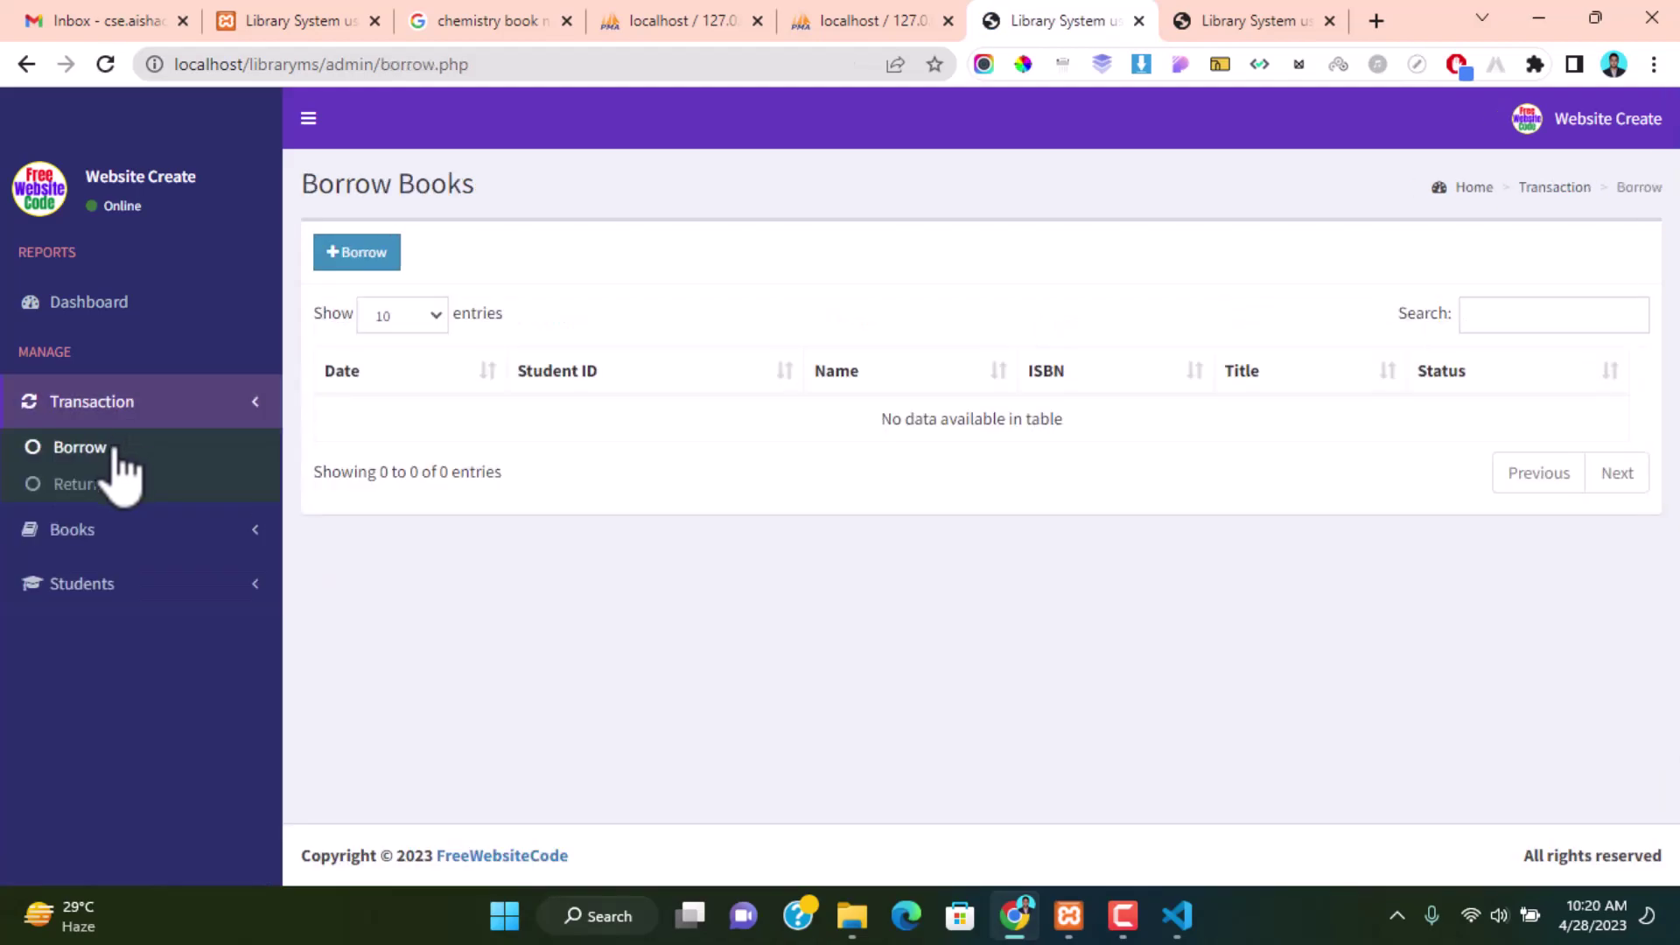
{"action": "left_click", "coordinate": [364, 254]}
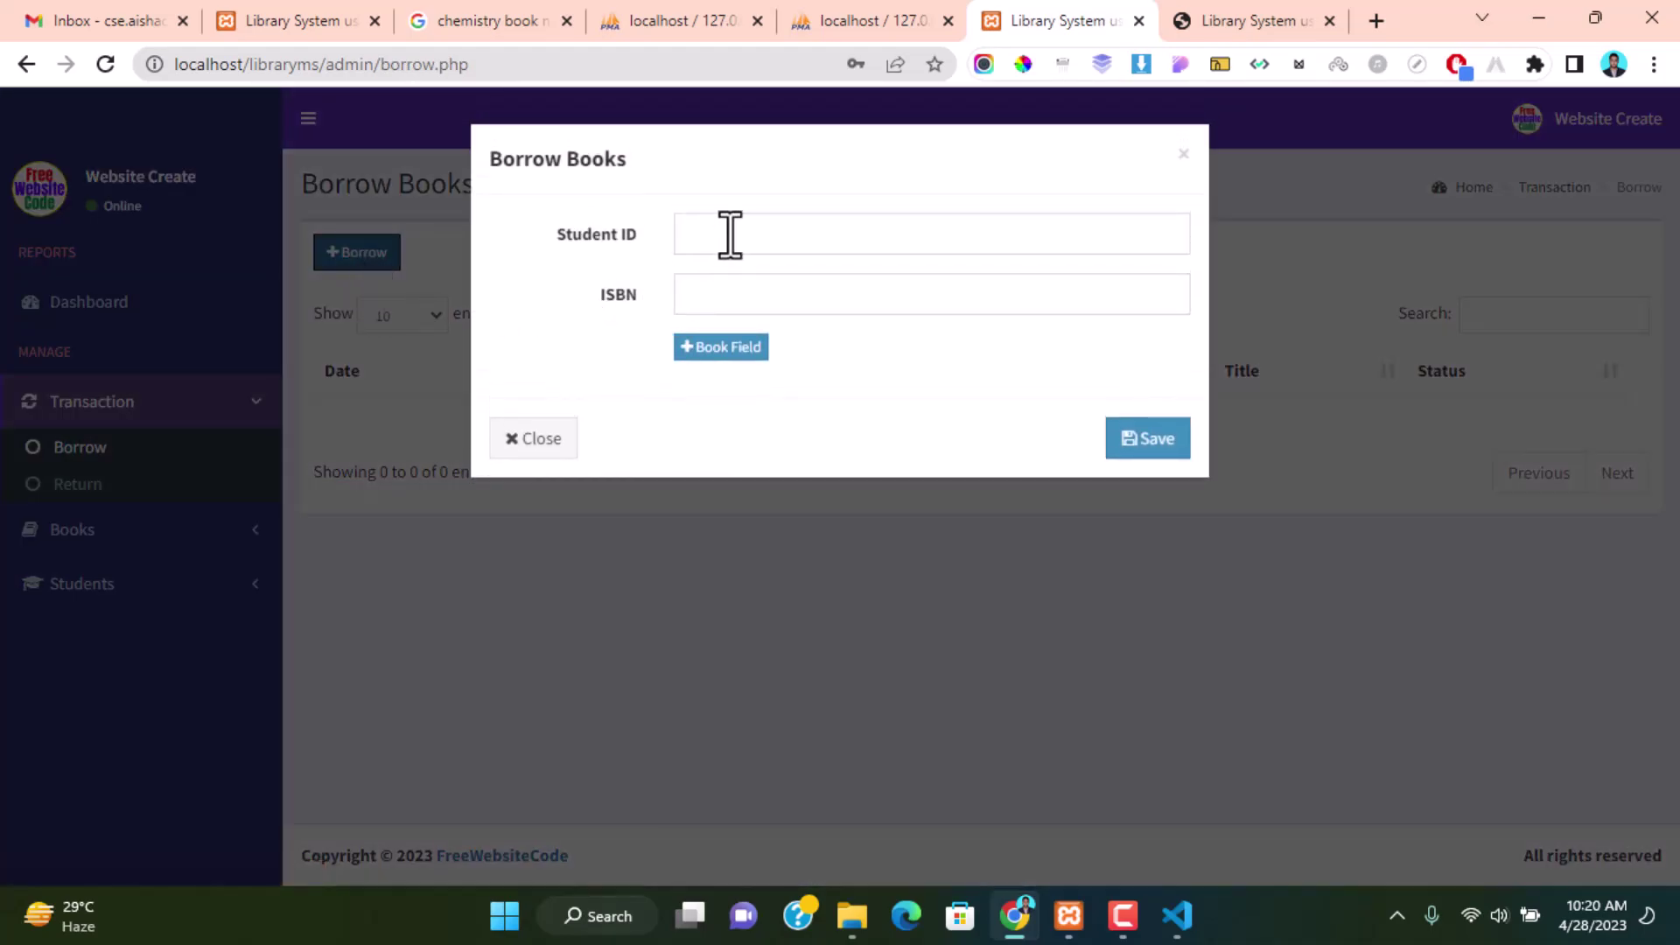
{"action": "left_click", "coordinate": [727, 233]}
{"action": "double_click", "coordinate": [719, 420]}
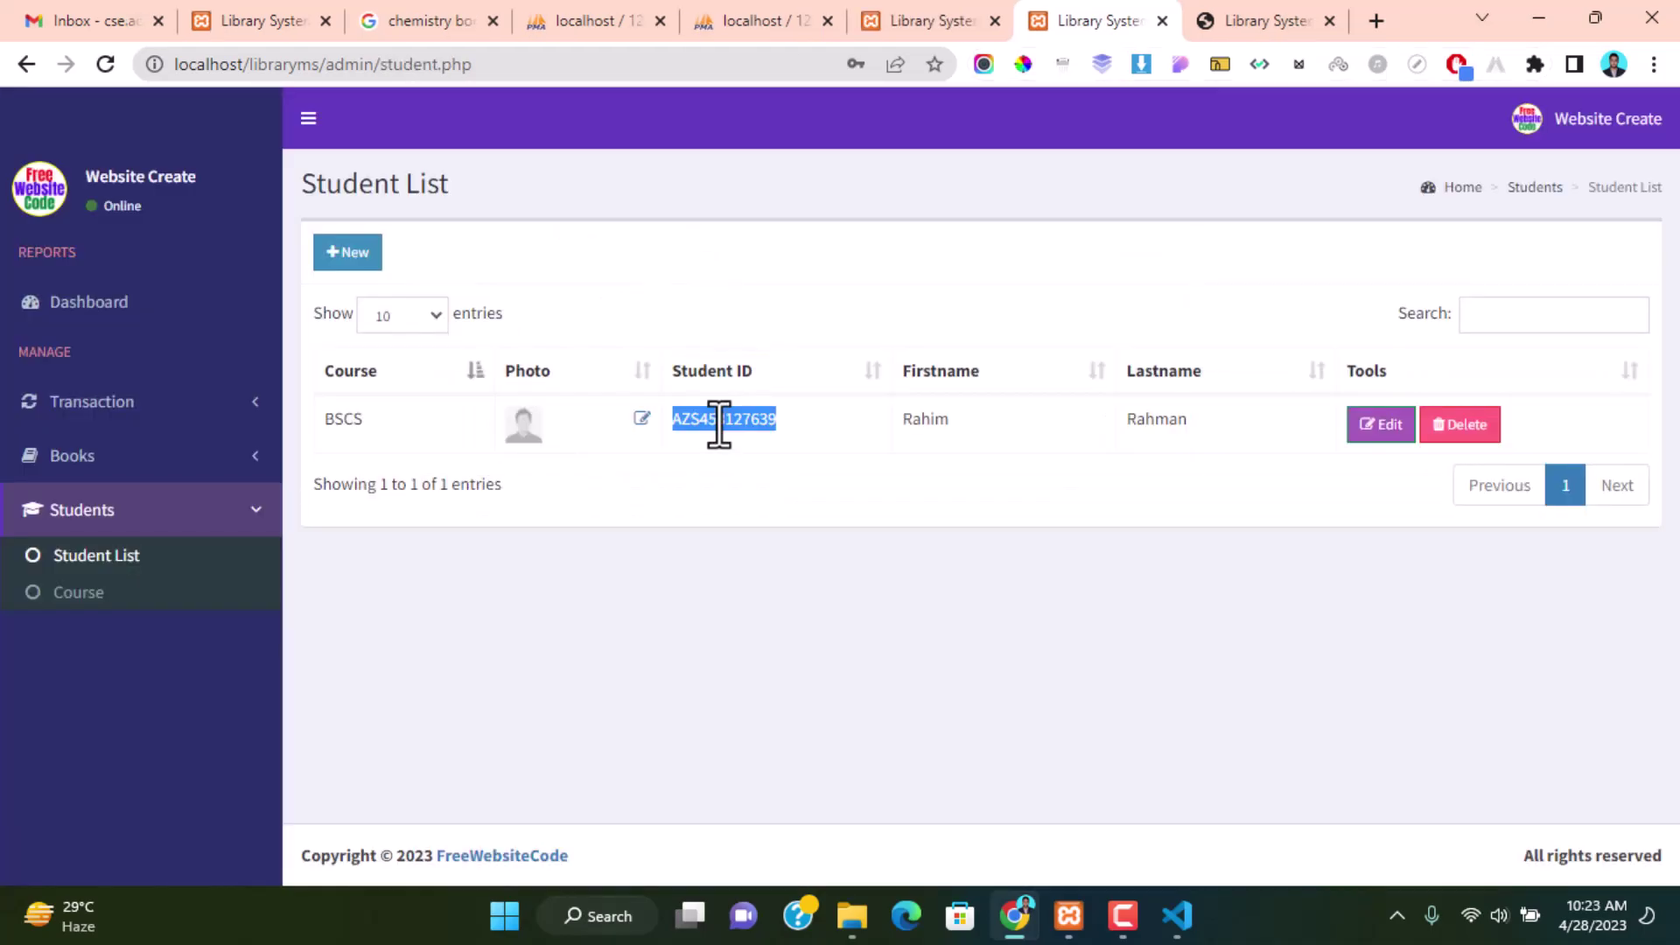
{"action": "right_click", "coordinate": [719, 425]}
{"action": "left_click", "coordinate": [763, 448]}
{"action": "left_click", "coordinate": [931, 17]}
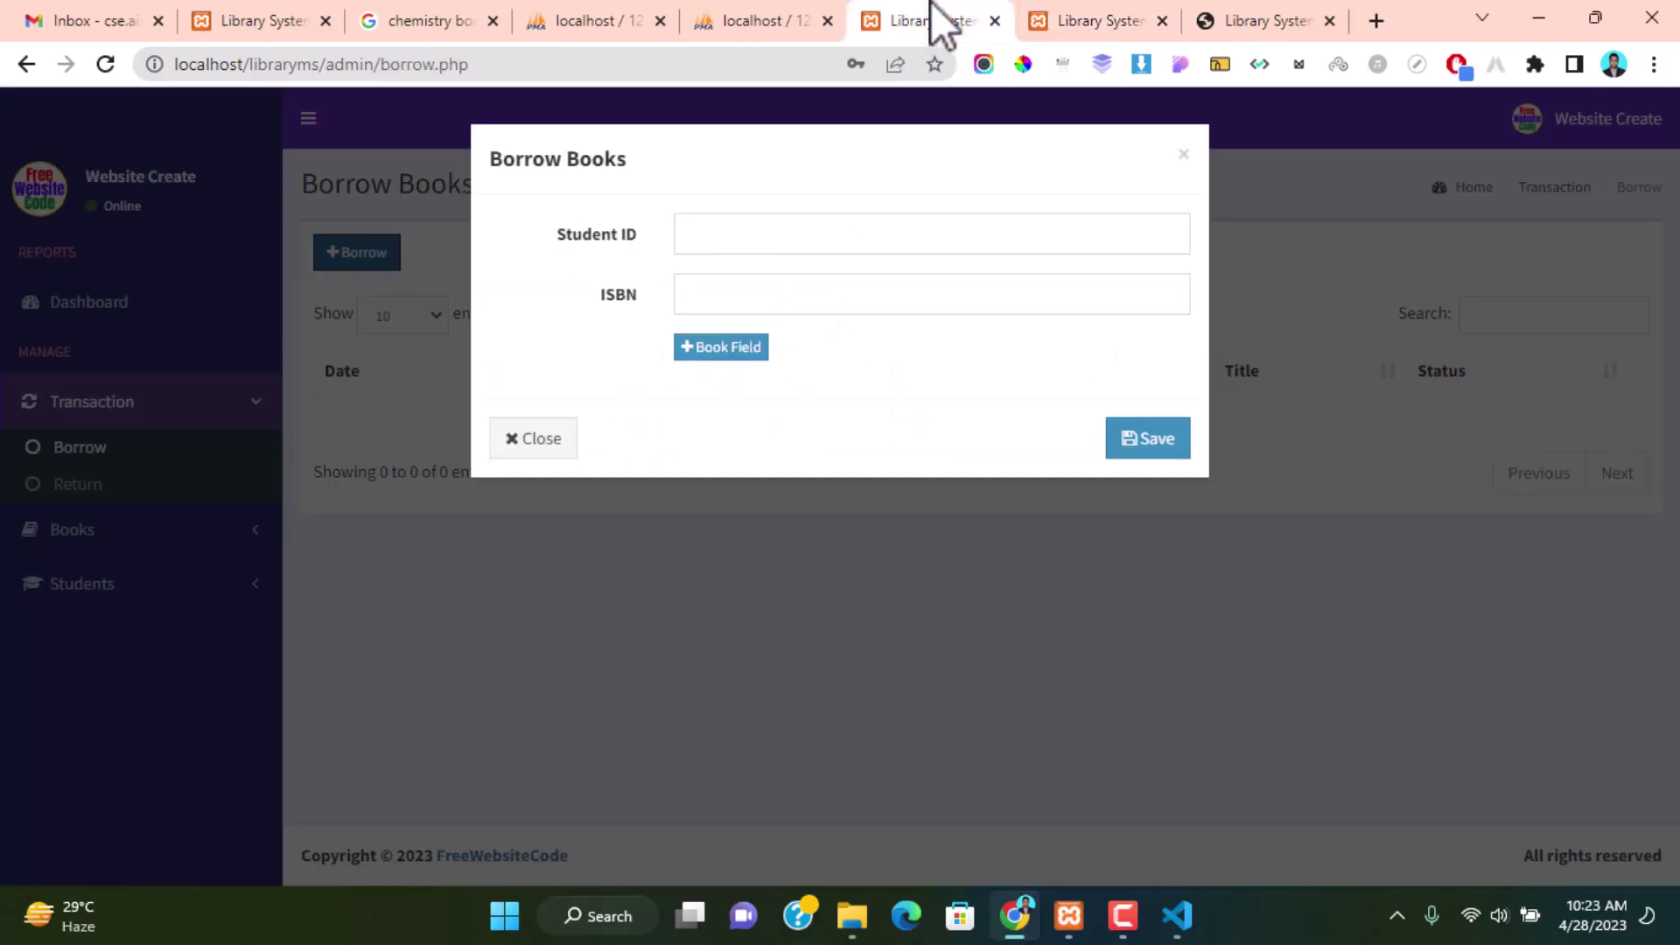
{"action": "left_click", "coordinate": [716, 236]}
{"action": "key", "text": "ctrl+v"}
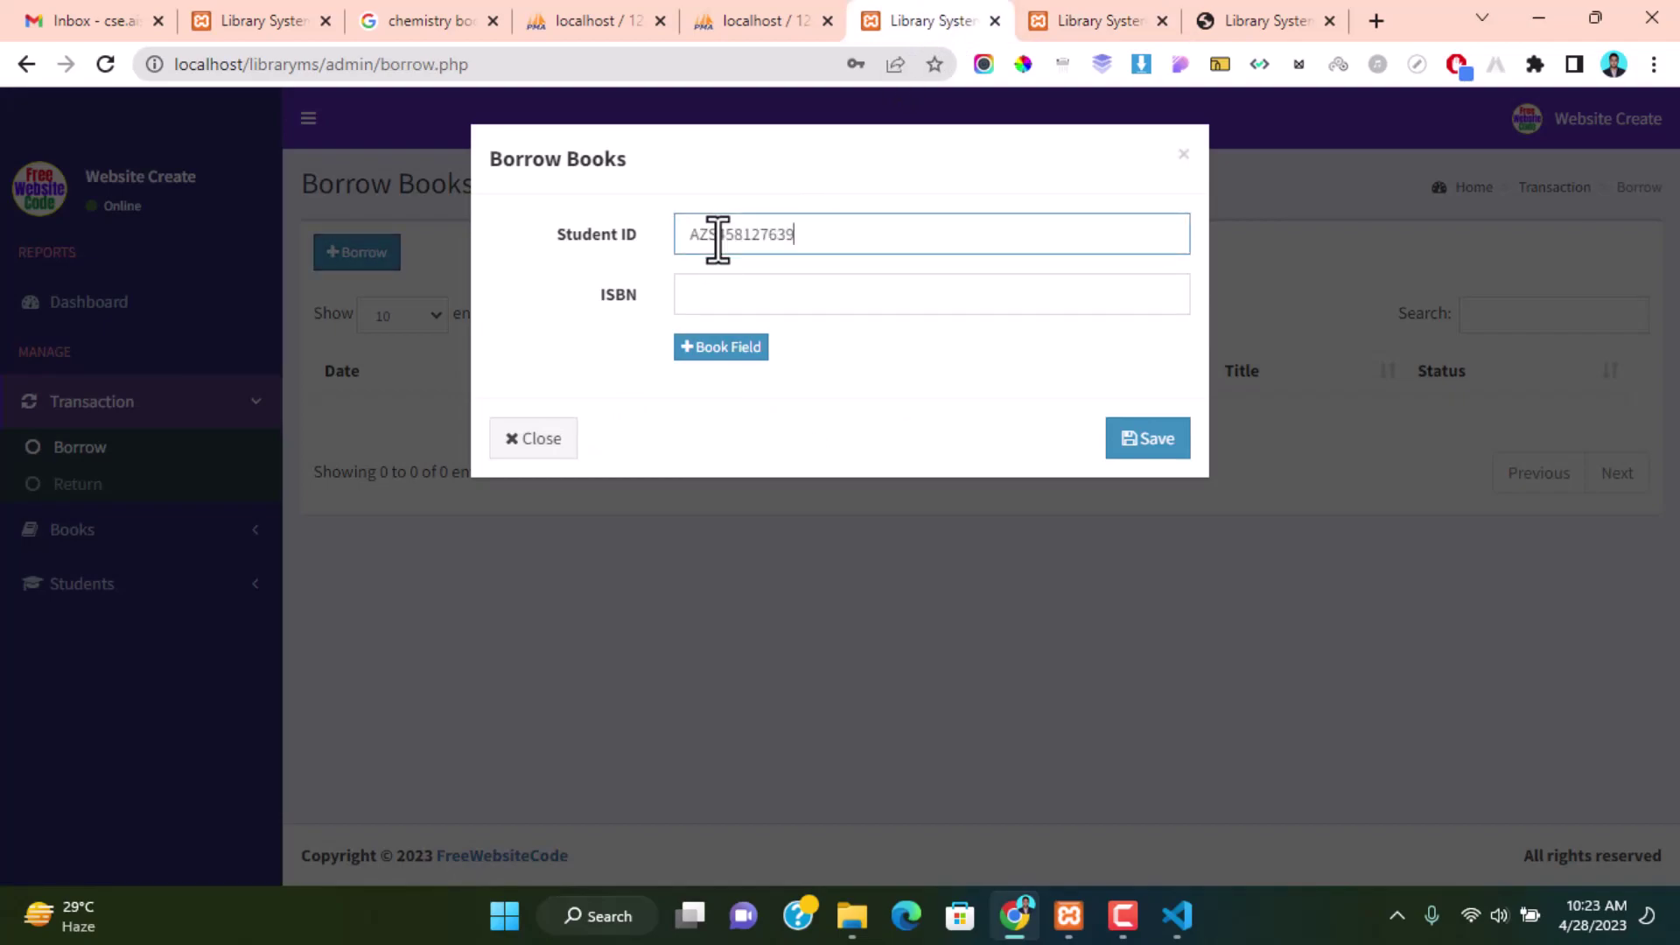
- Enter ISBN che01 and save the borrowing, then check the new not-returned row
{"action": "left_click", "coordinate": [709, 297]}
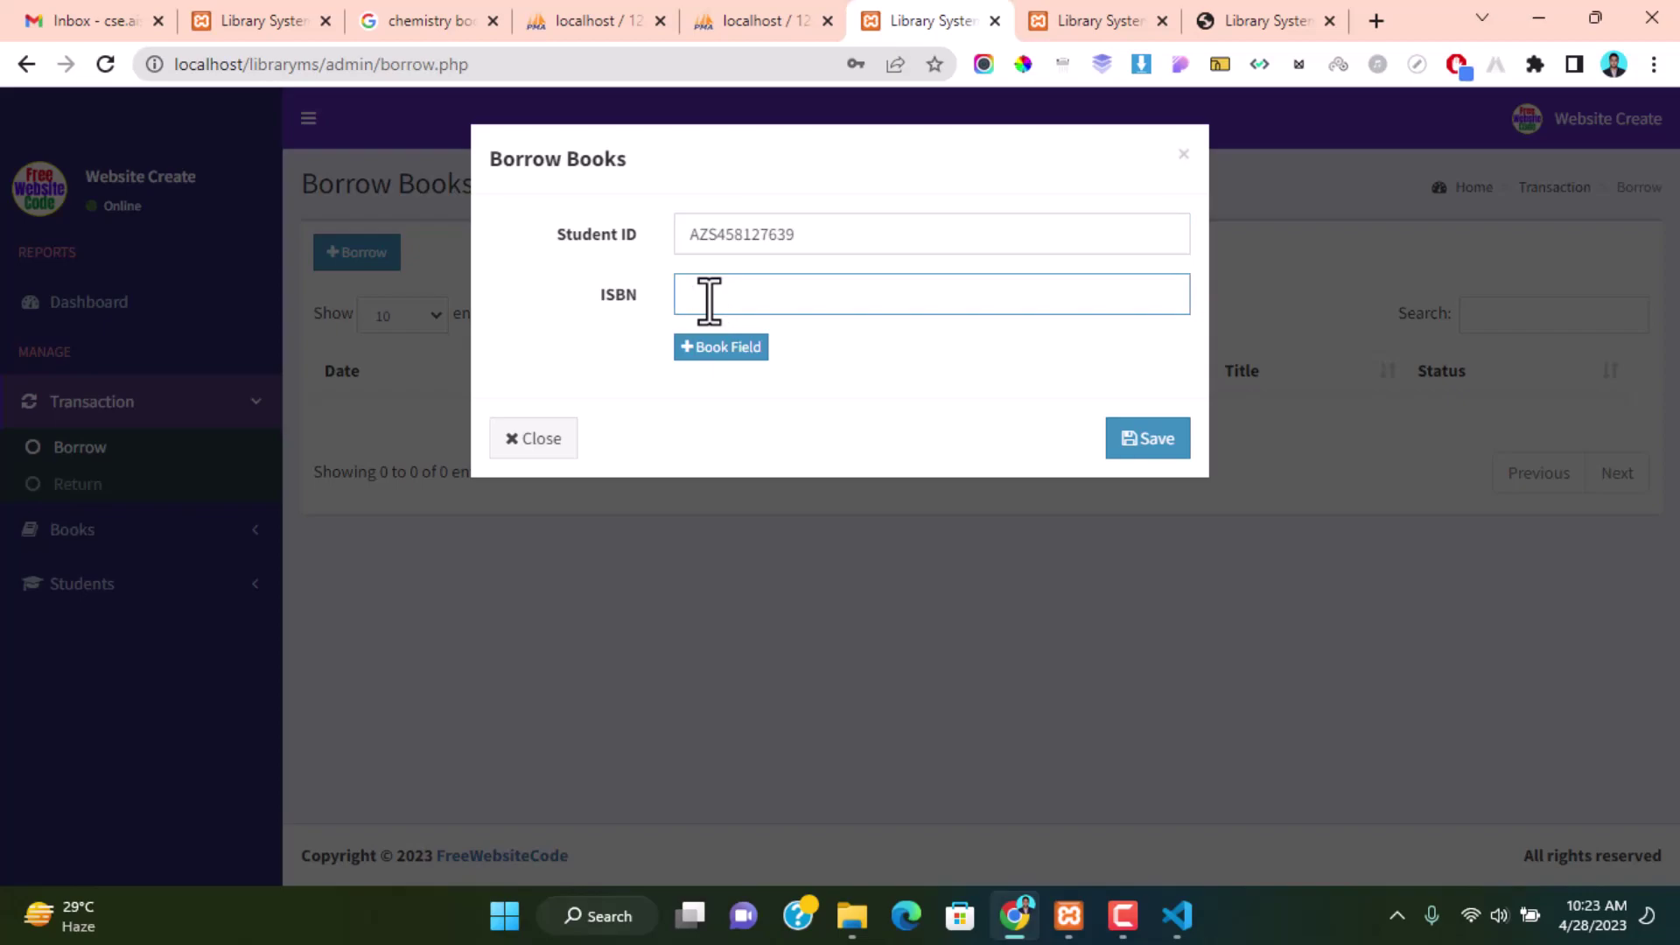
{"action": "type", "text": "che"}
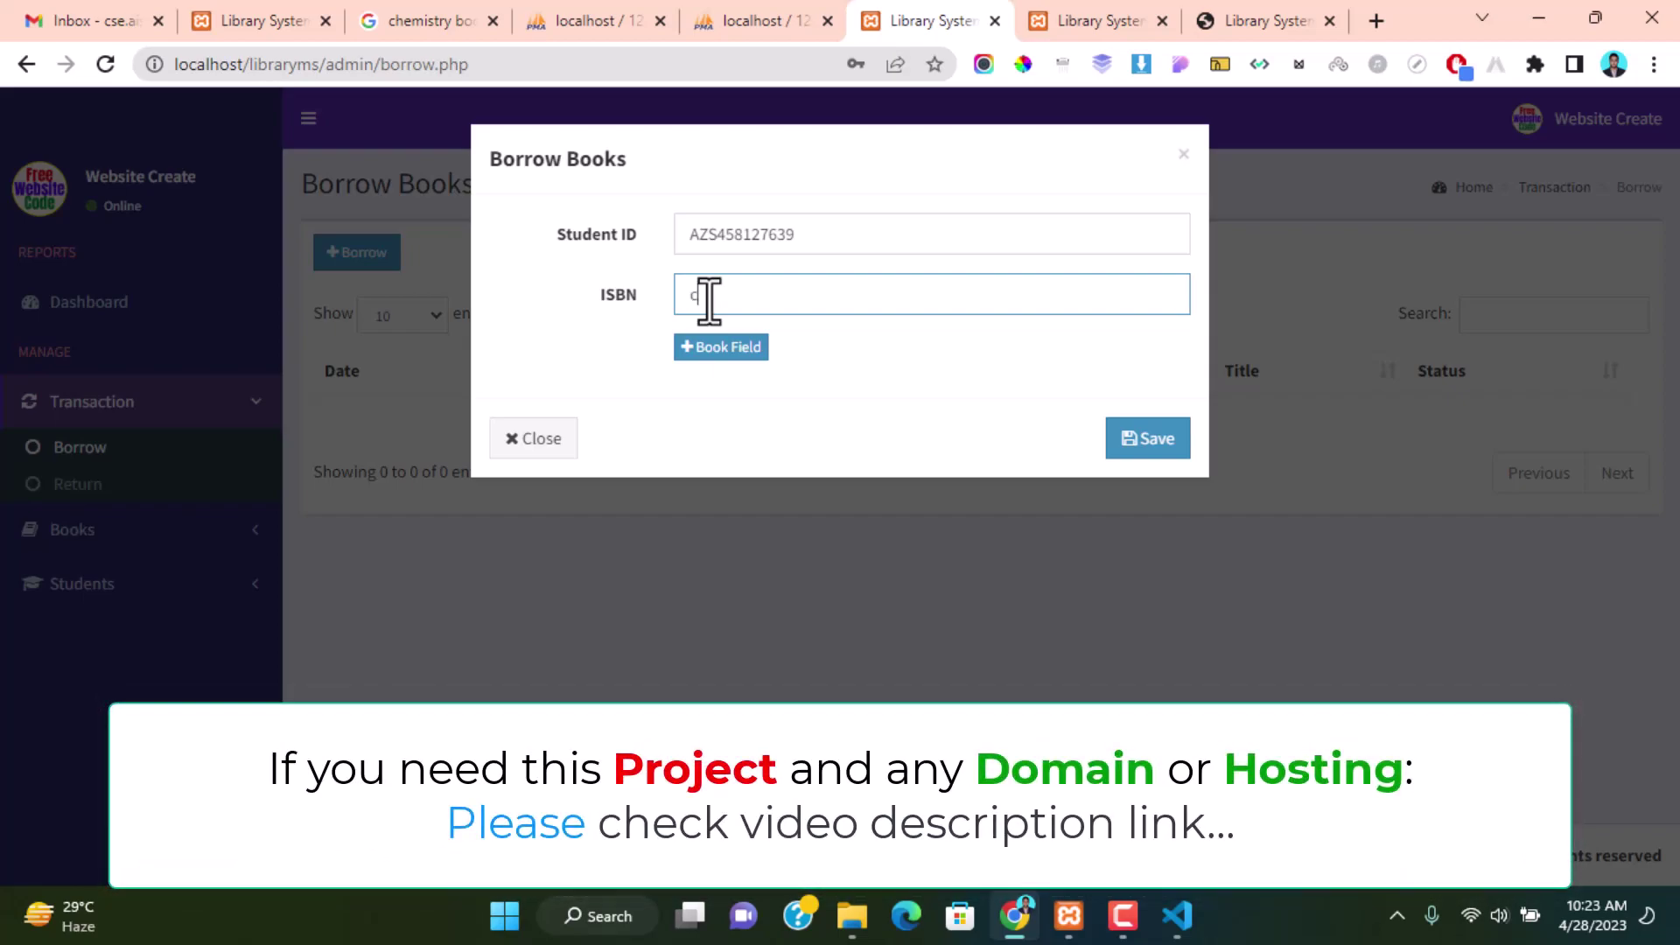
{"action": "type", "text": "01"}
{"action": "left_click", "coordinate": [1147, 438]}
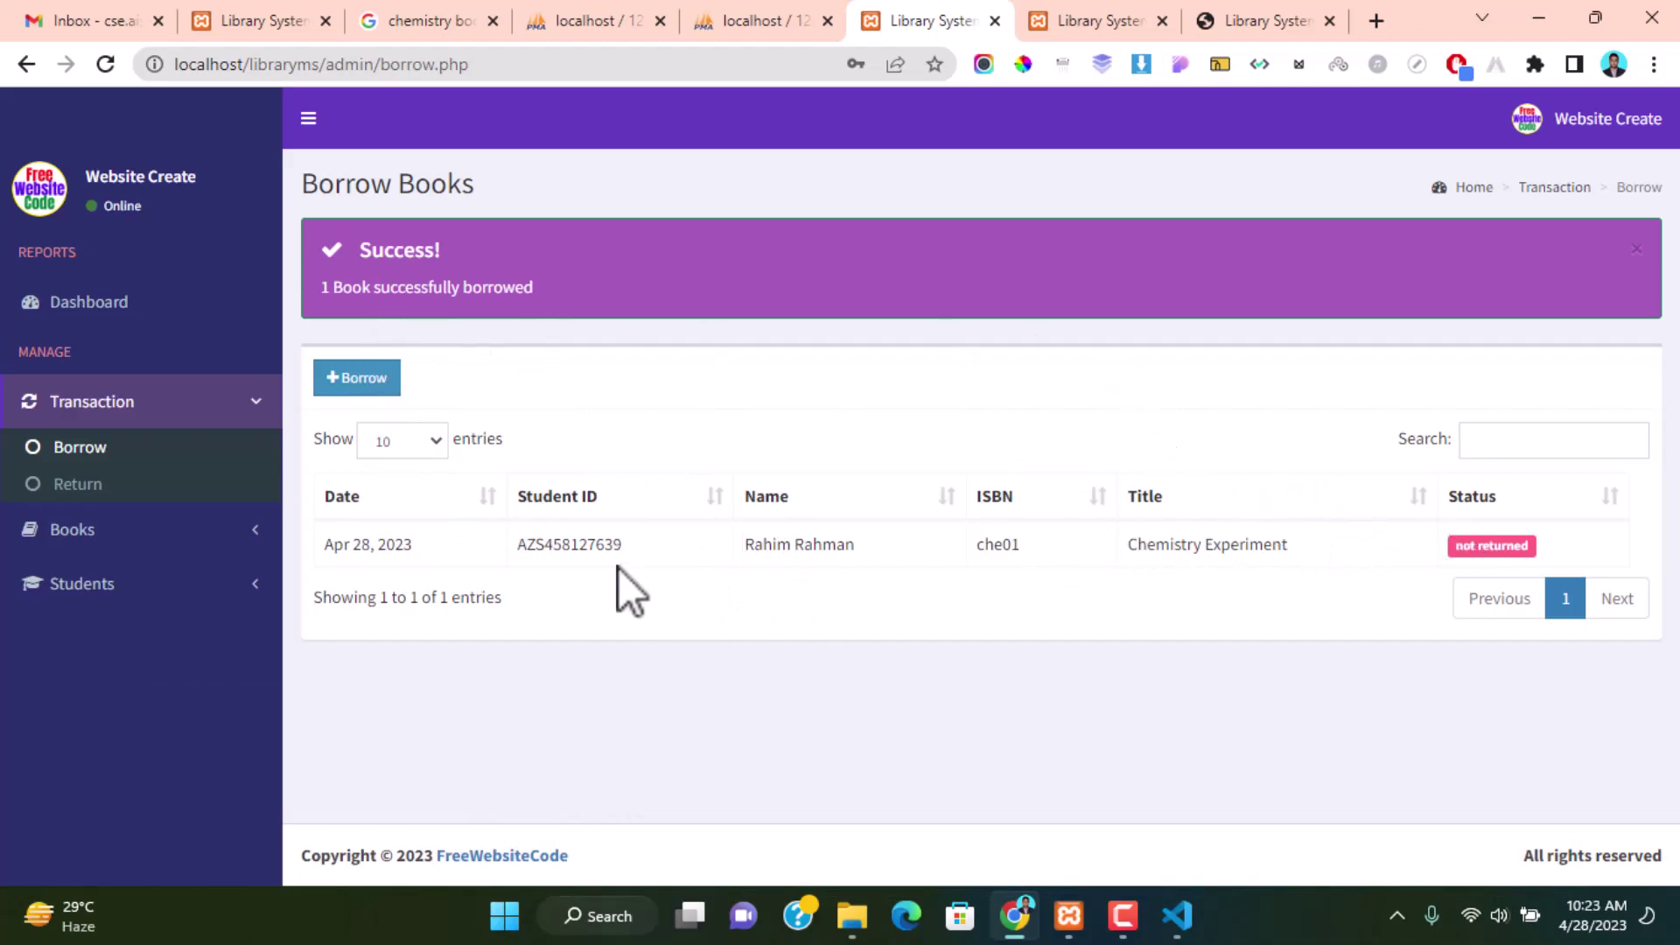
{"action": "double_click", "coordinate": [528, 548]}
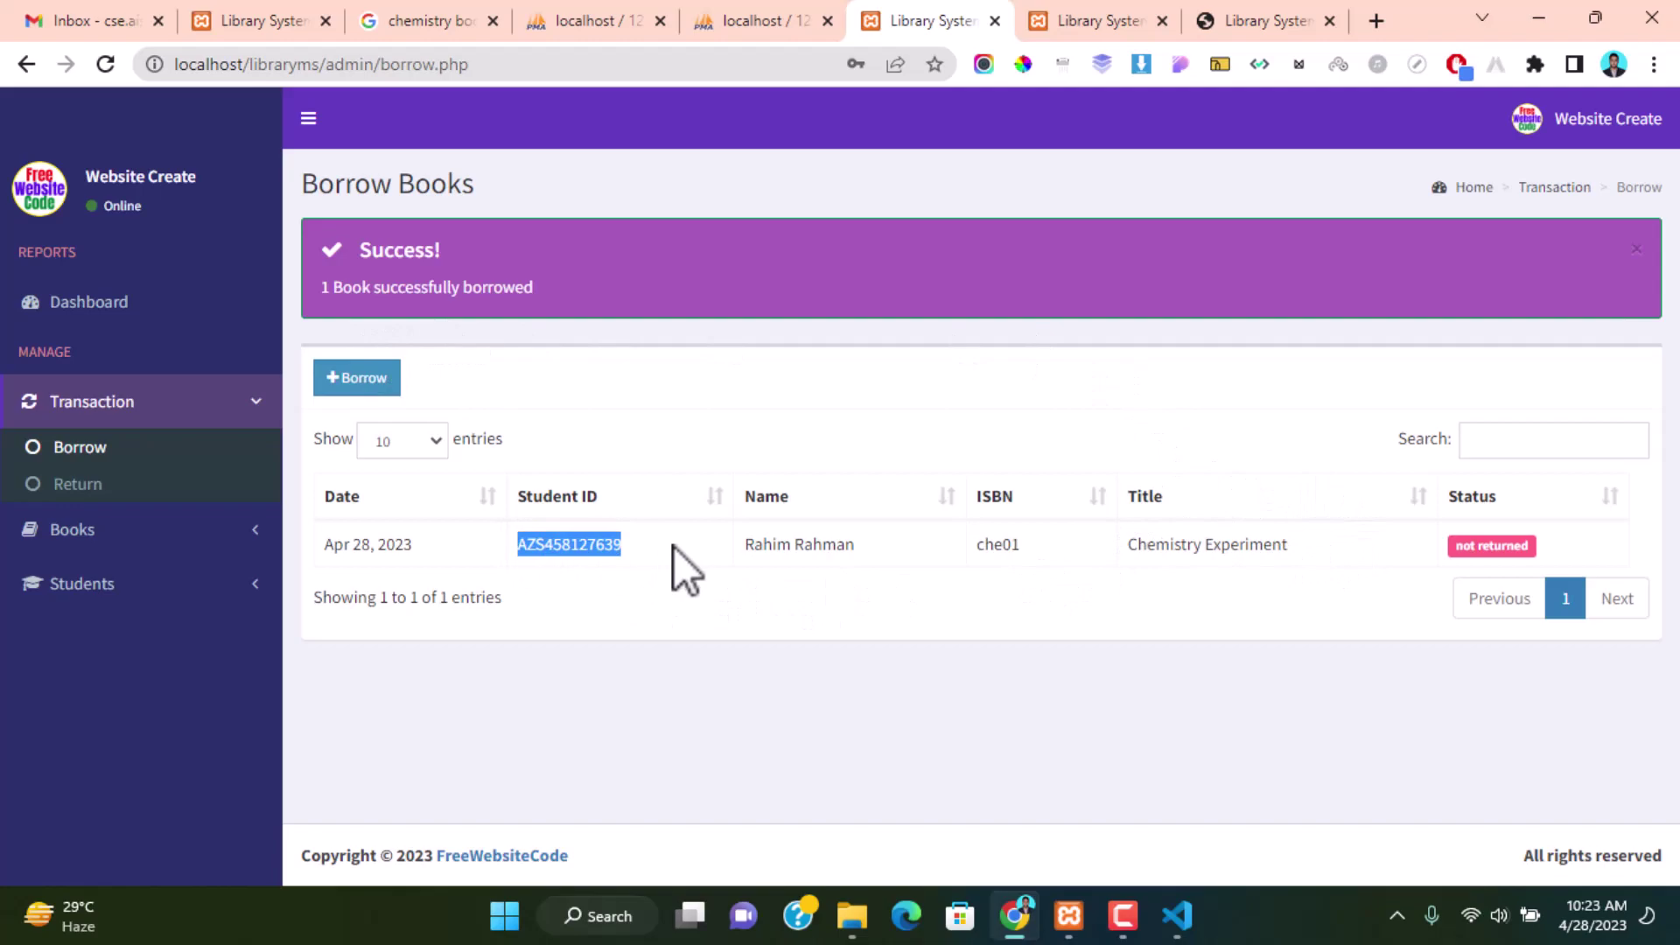
{"action": "left_click", "coordinate": [733, 675]}
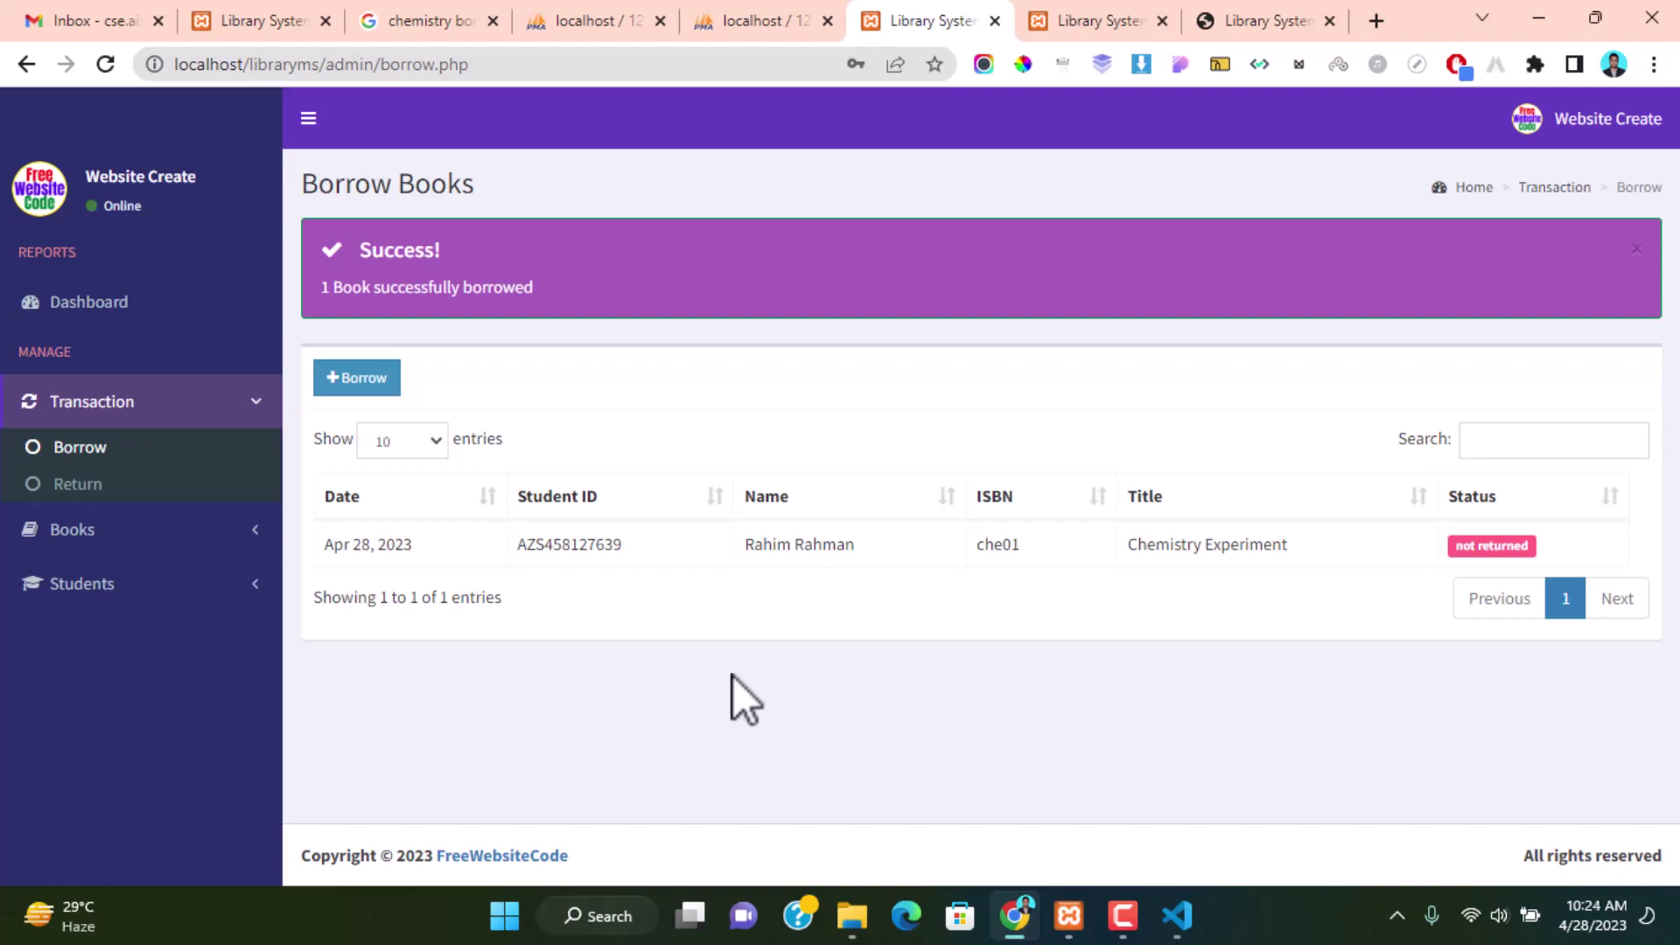
- Fill a new return with the student's ID and ISBN che01 from suggestions, and submit
{"action": "left_click", "coordinate": [134, 493]}
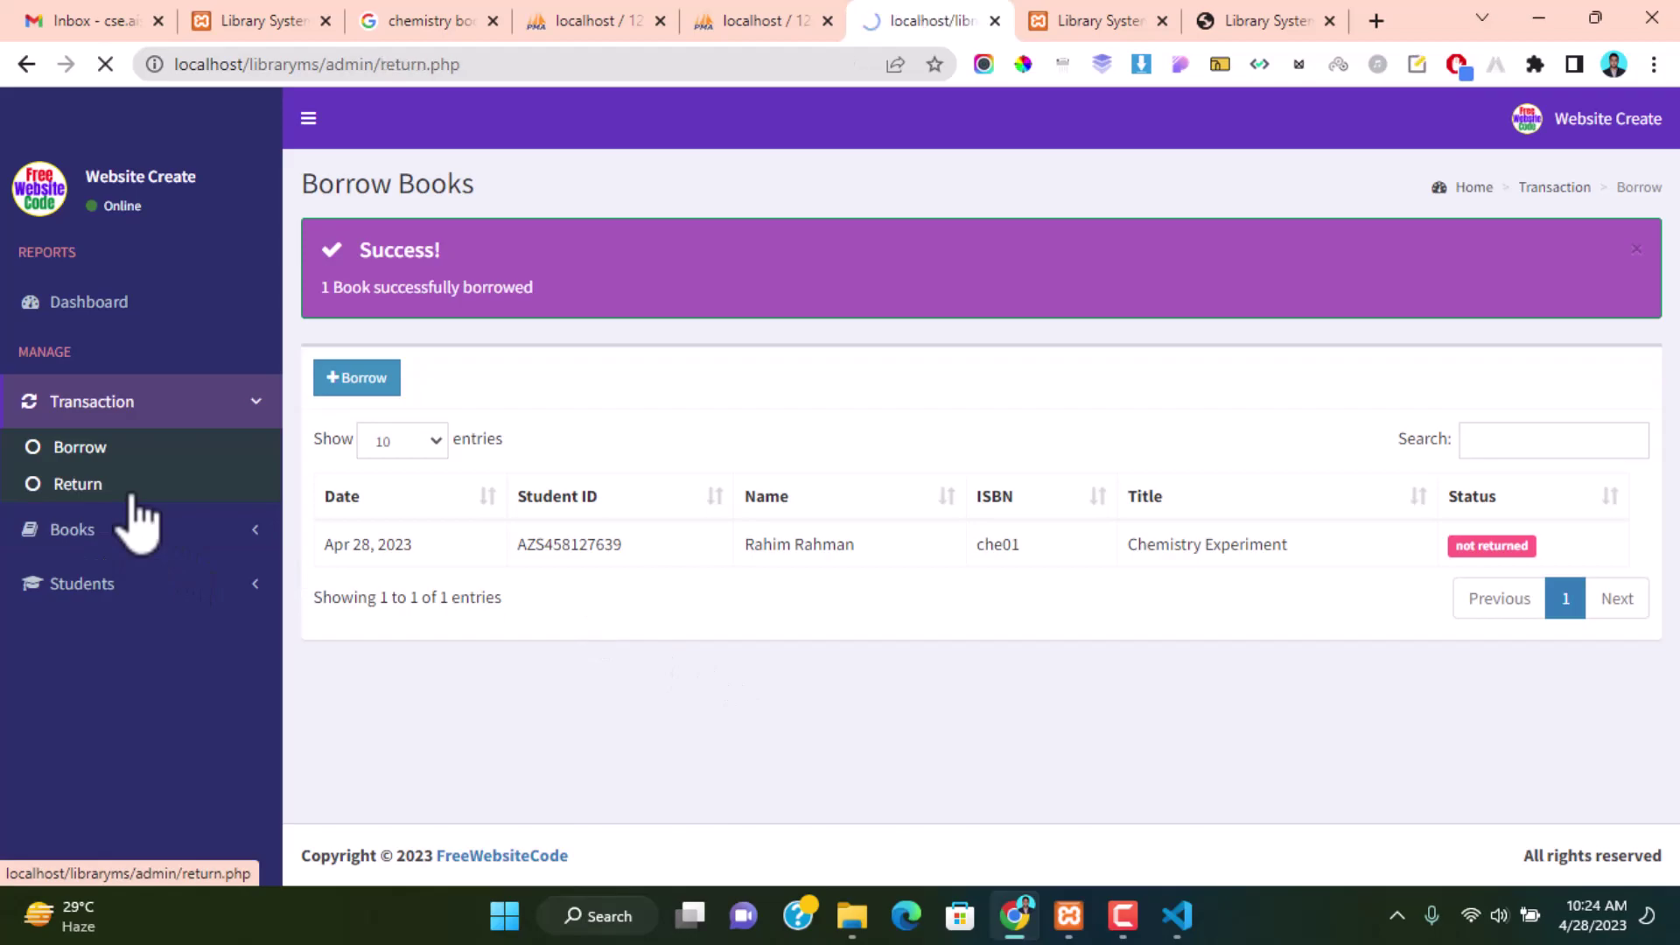
{"action": "left_click", "coordinate": [376, 263]}
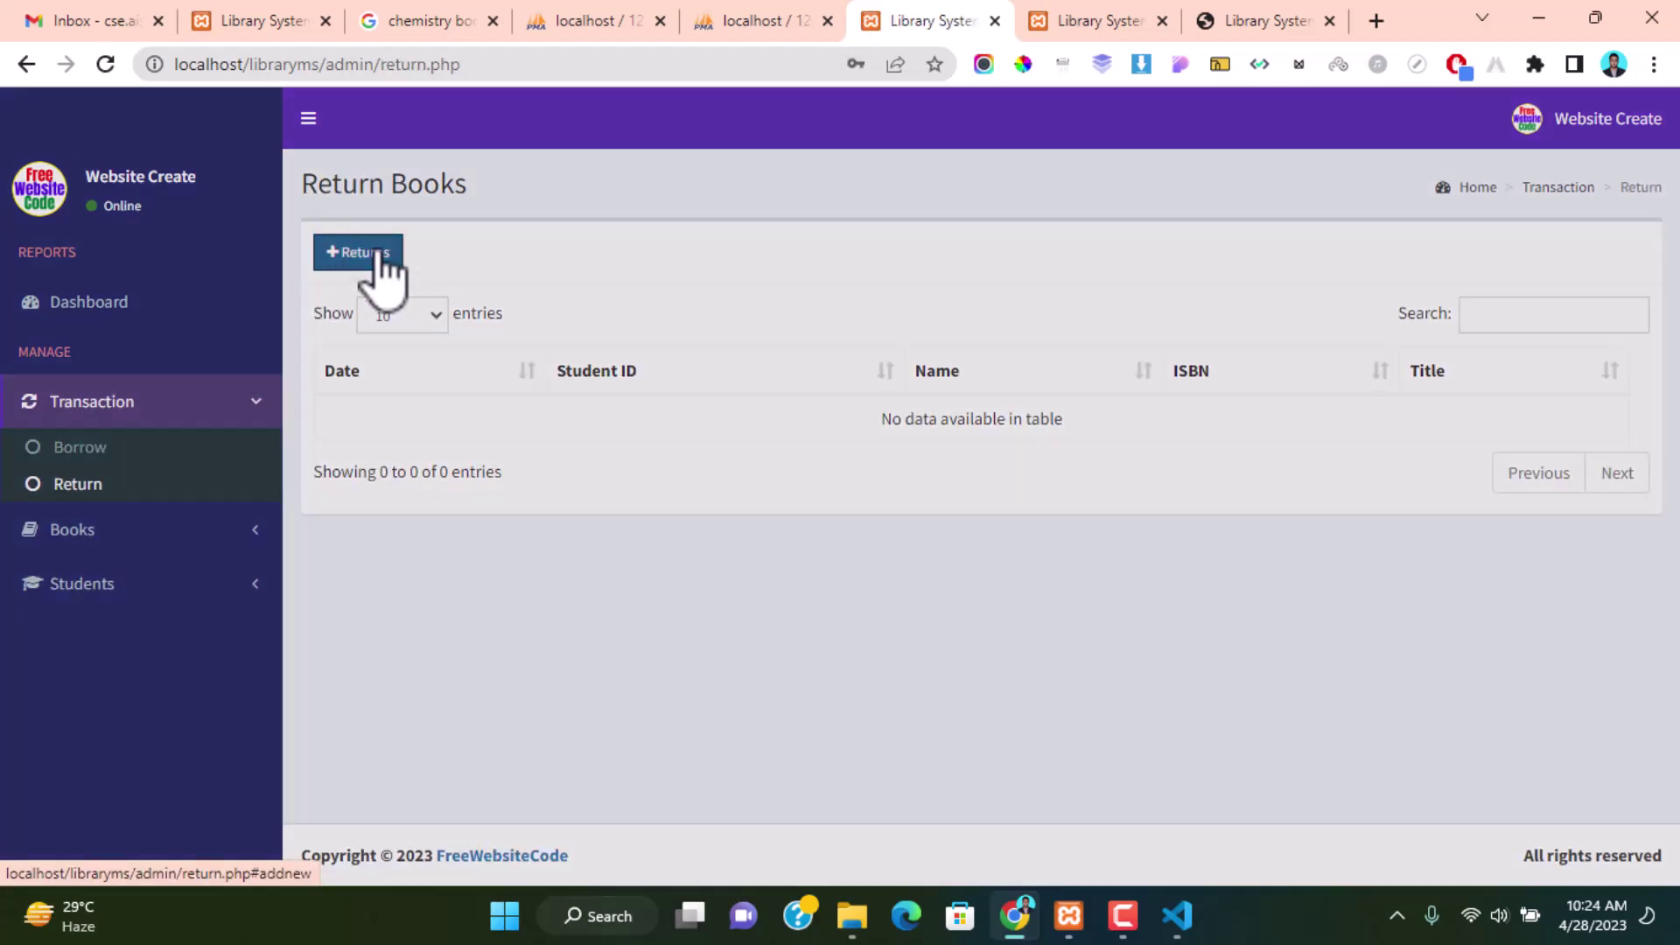
{"action": "left_click", "coordinate": [746, 218]}
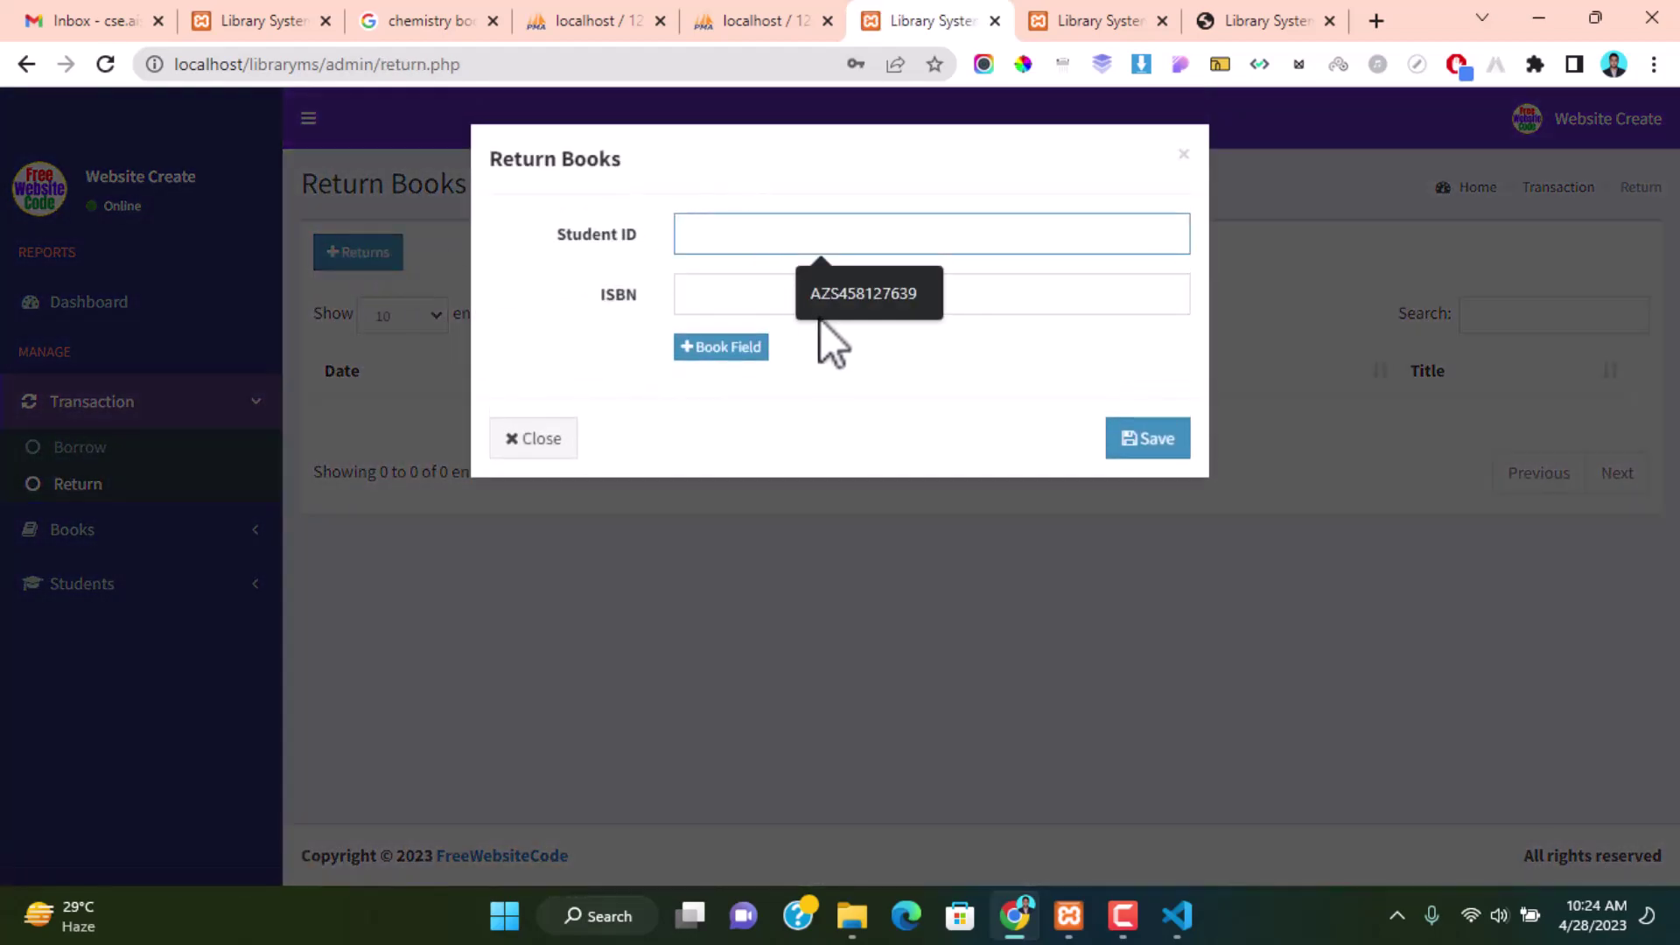
{"action": "left_click", "coordinate": [857, 293]}
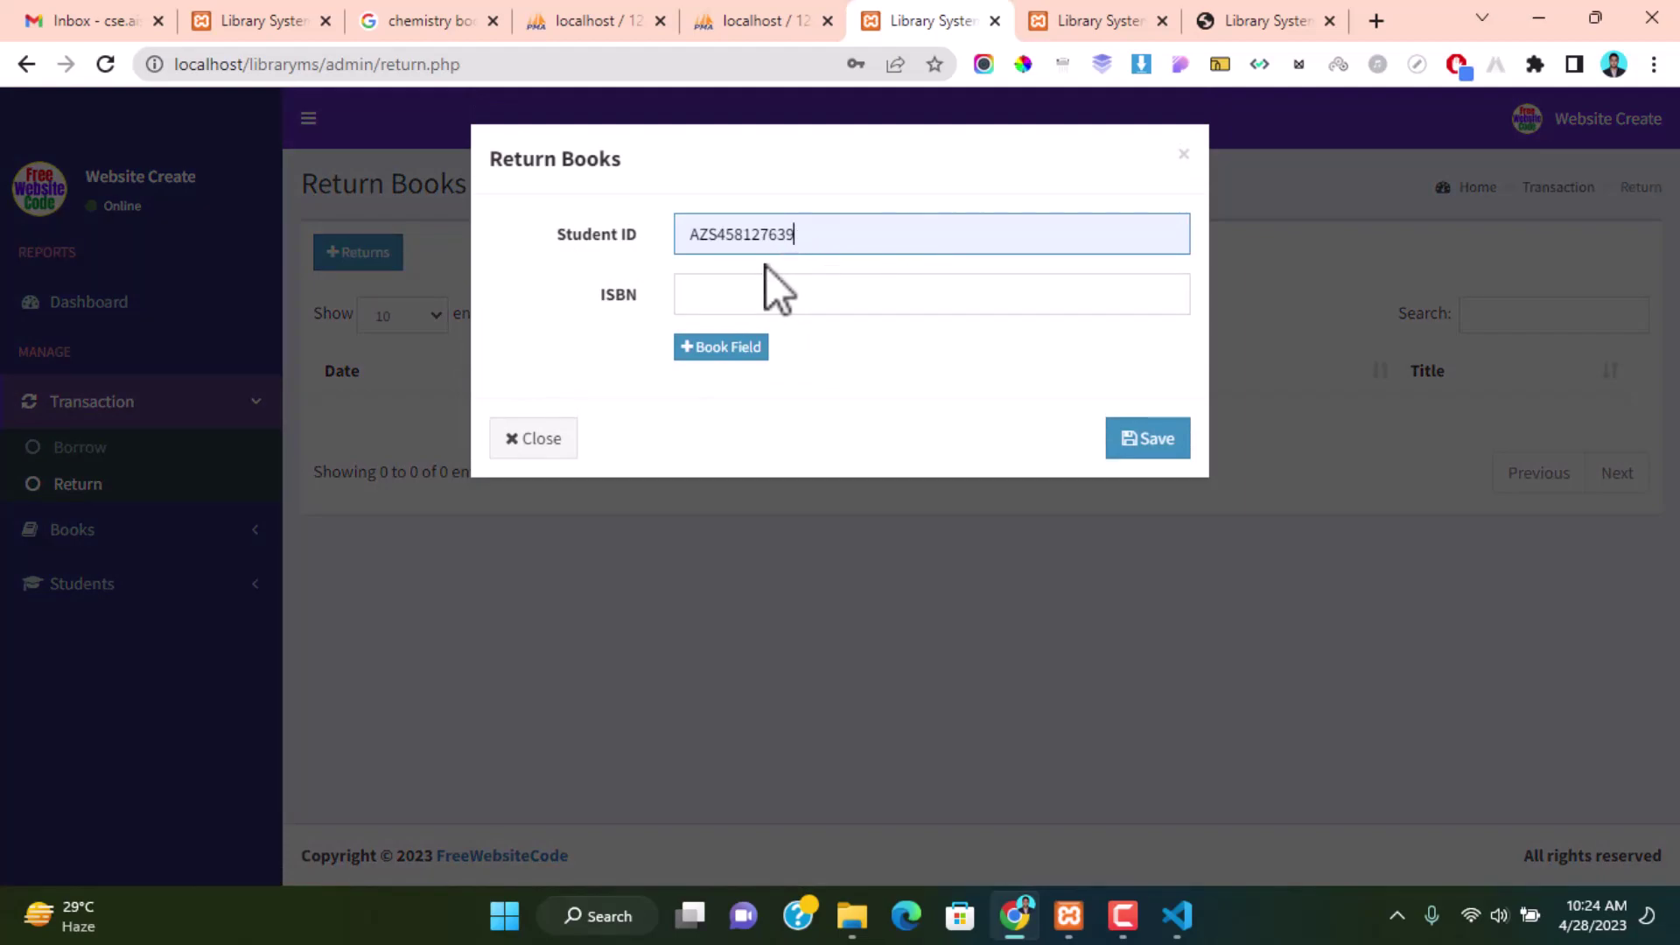
{"action": "left_click", "coordinate": [746, 293]}
{"action": "left_click", "coordinate": [822, 352]}
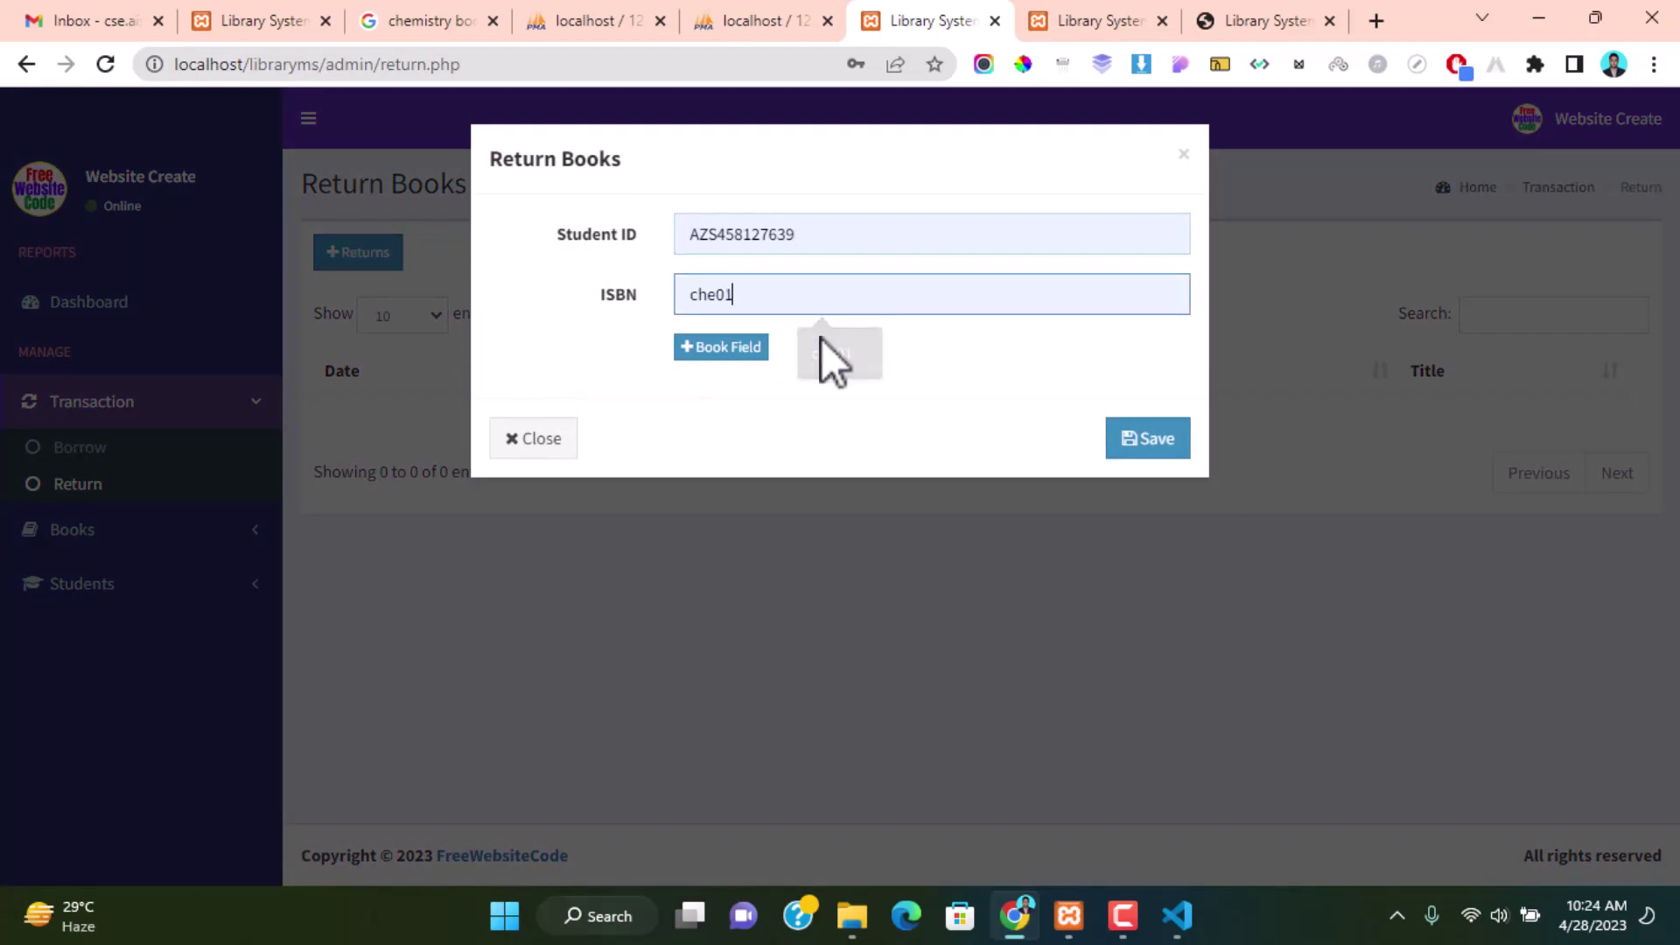
{"action": "left_click", "coordinate": [1147, 448]}
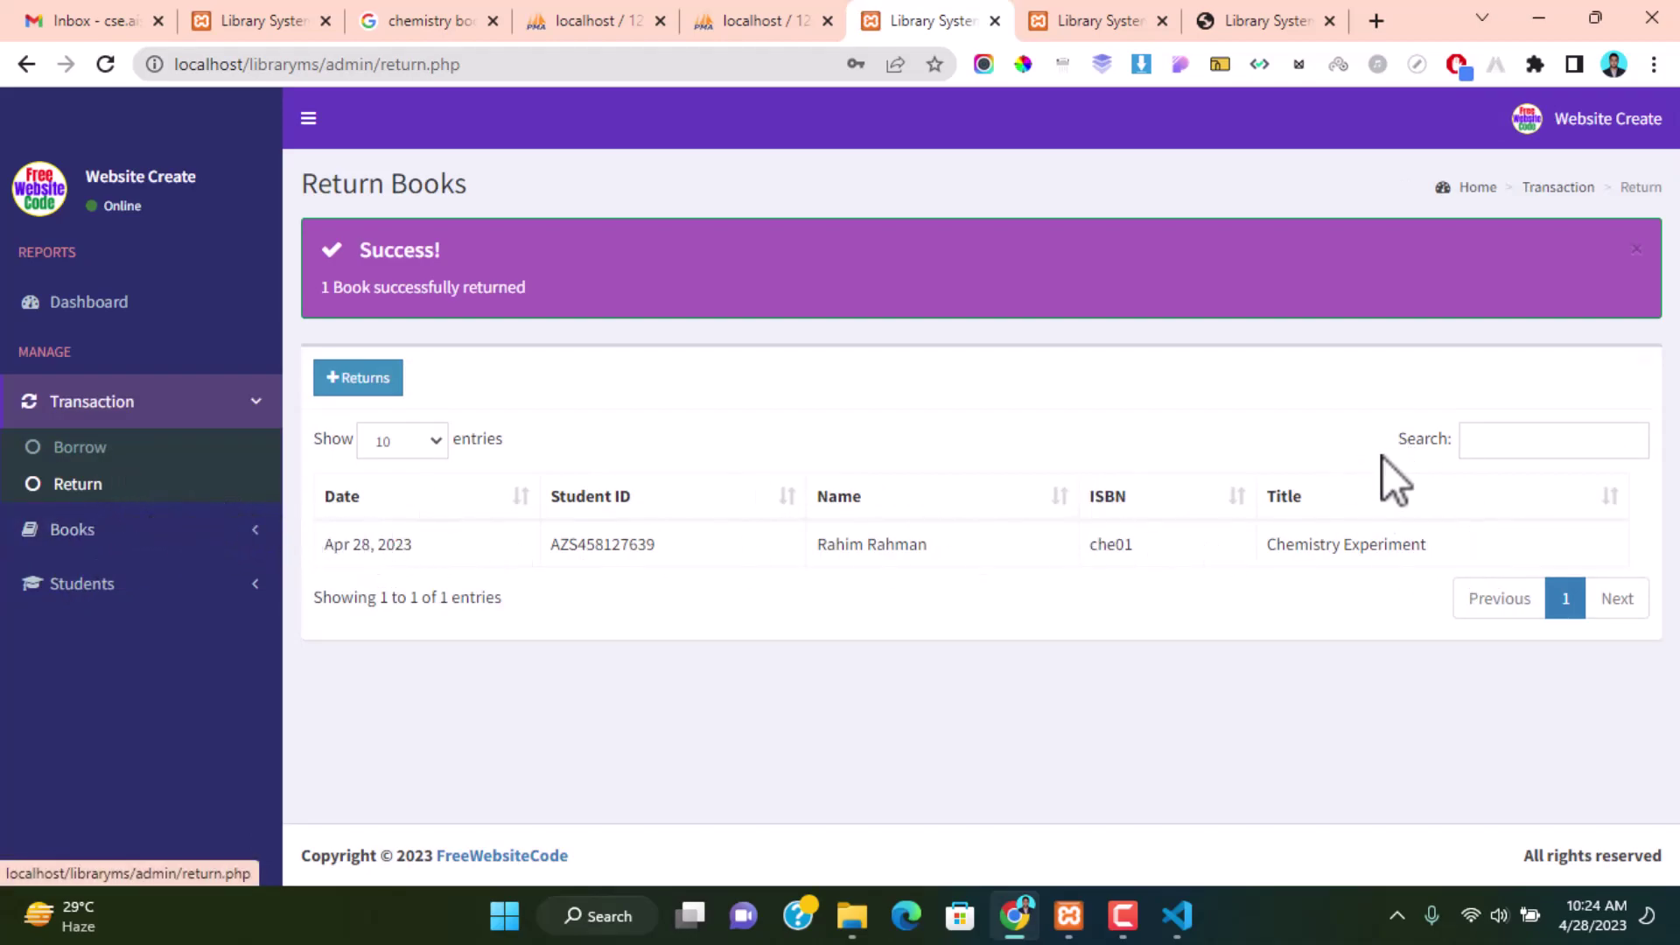
{"action": "left_click", "coordinate": [175, 448]}
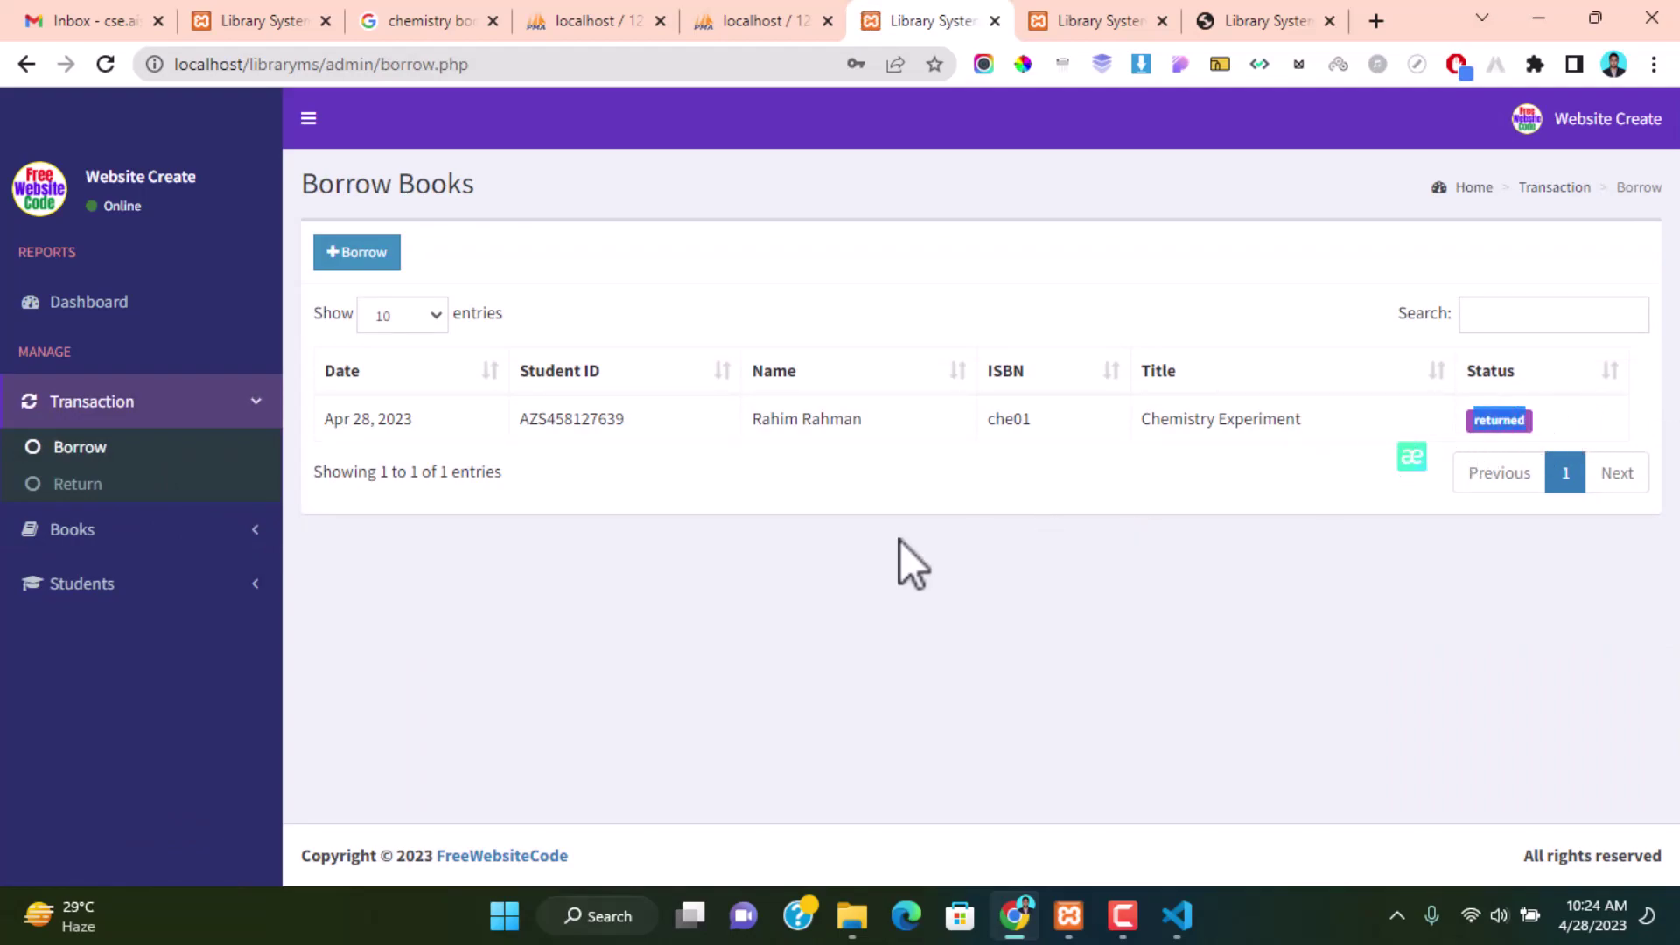
{"action": "left_click", "coordinate": [1447, 434]}
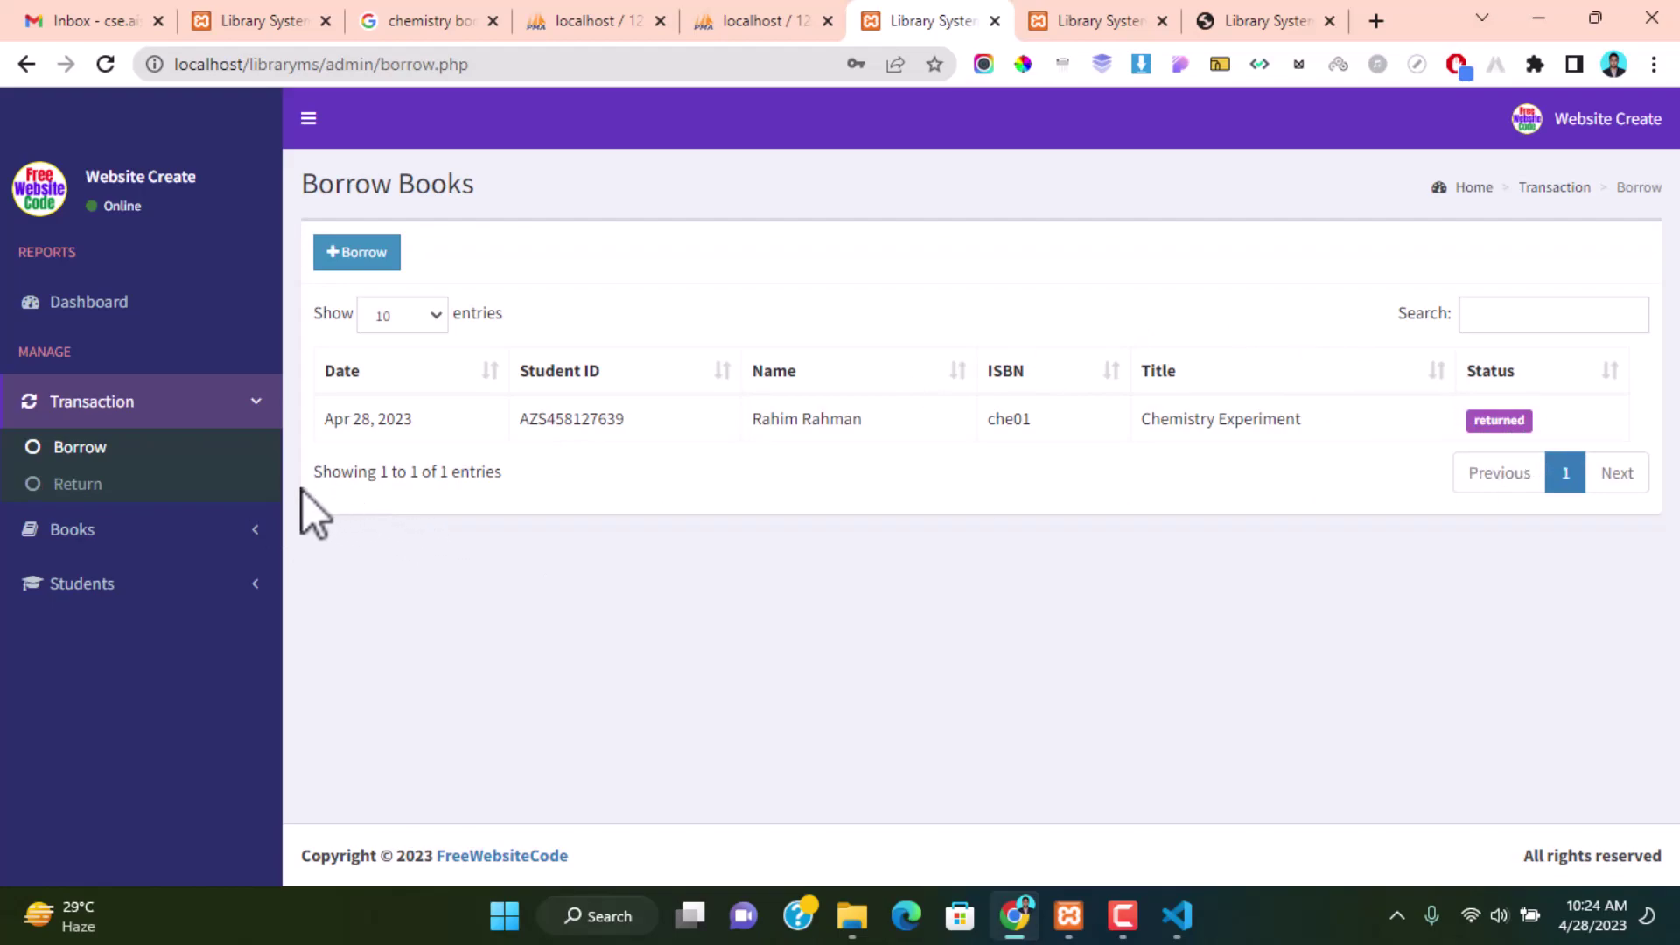
{"action": "left_click", "coordinate": [78, 484]}
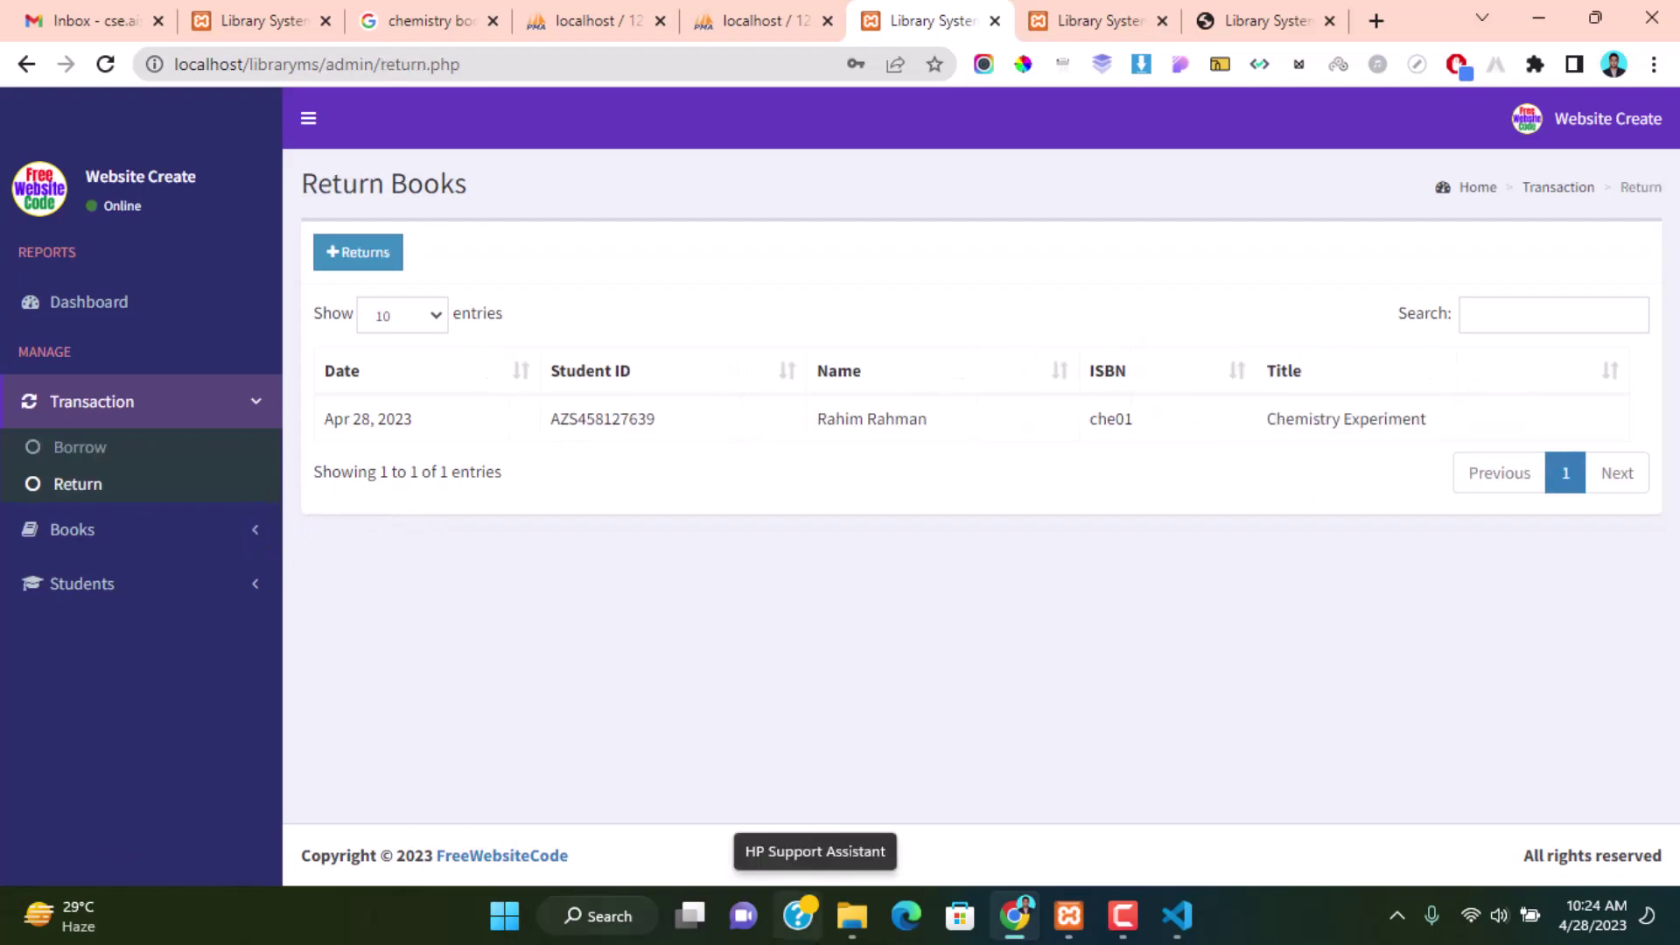